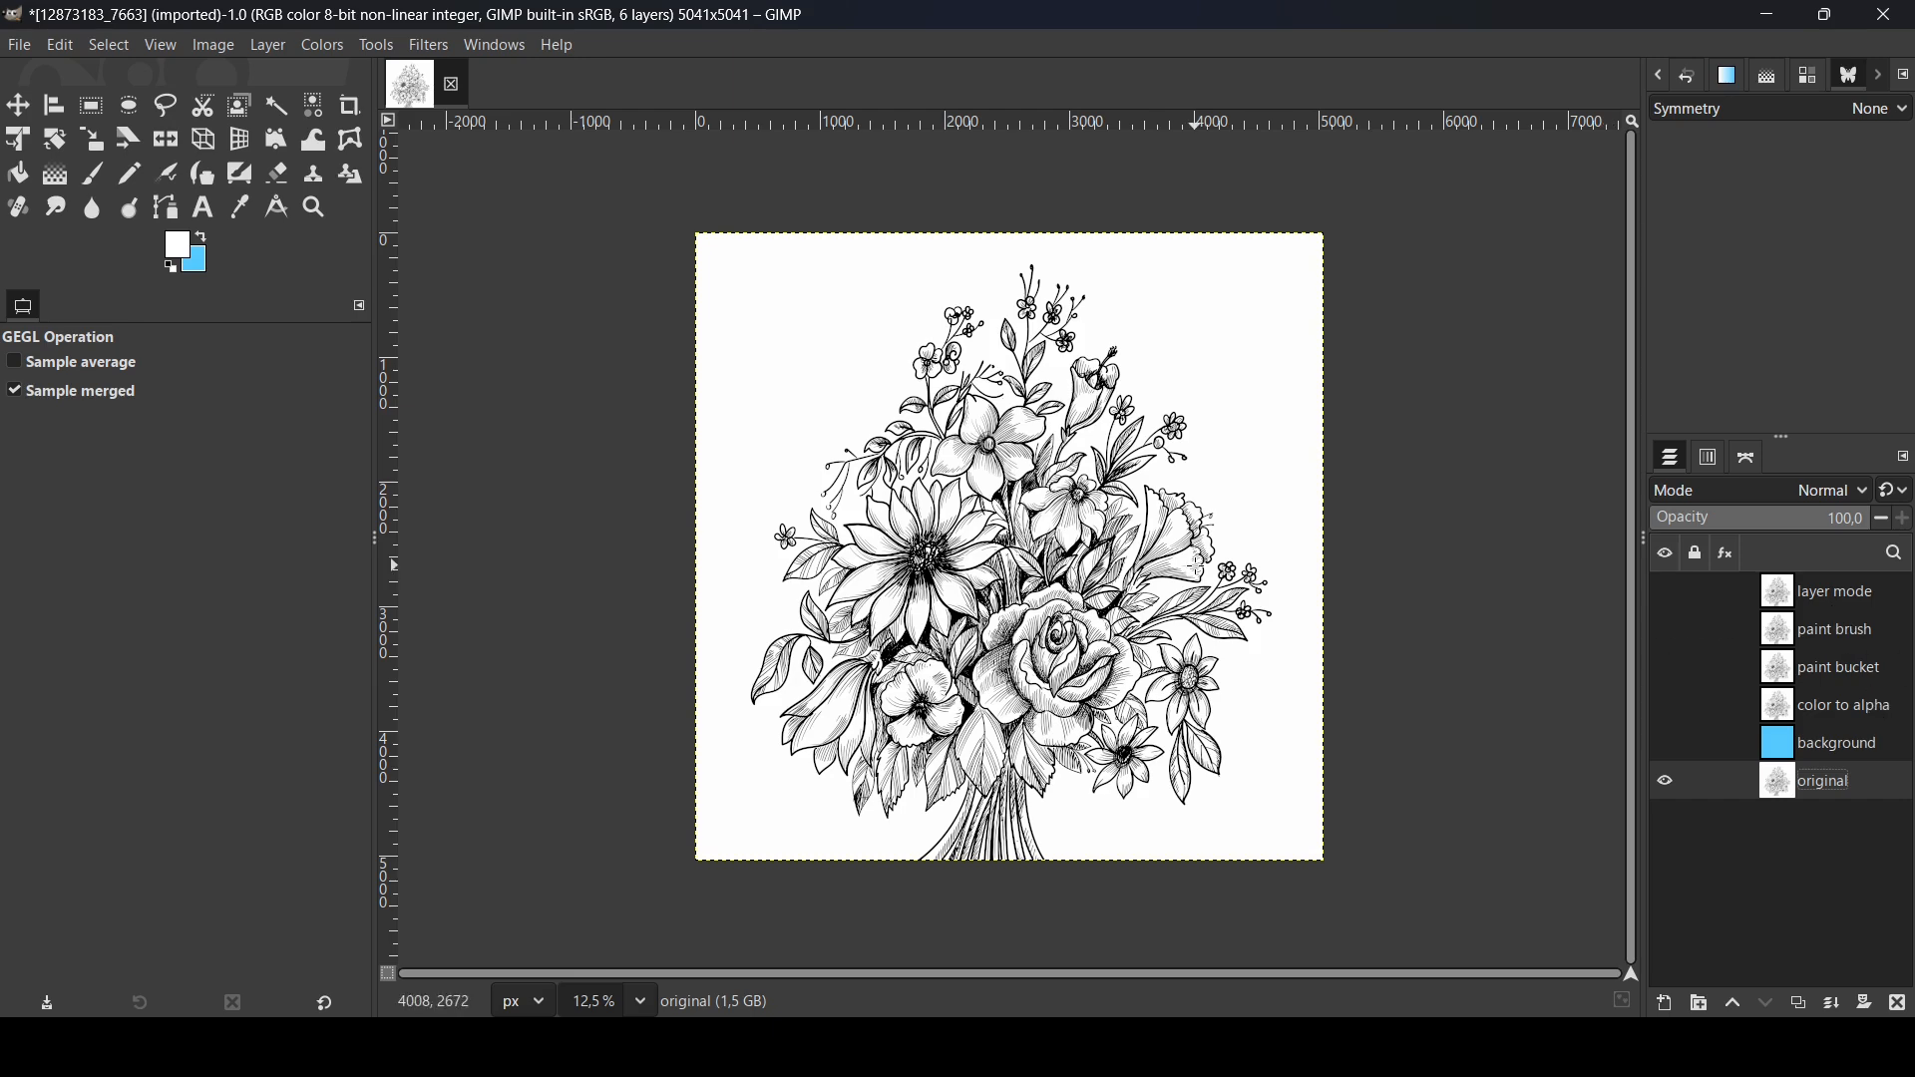
Make the background and color to alpha layers visible, leaving the color to alpha layer as the active one
scroll(1196, 365, "up", 1)
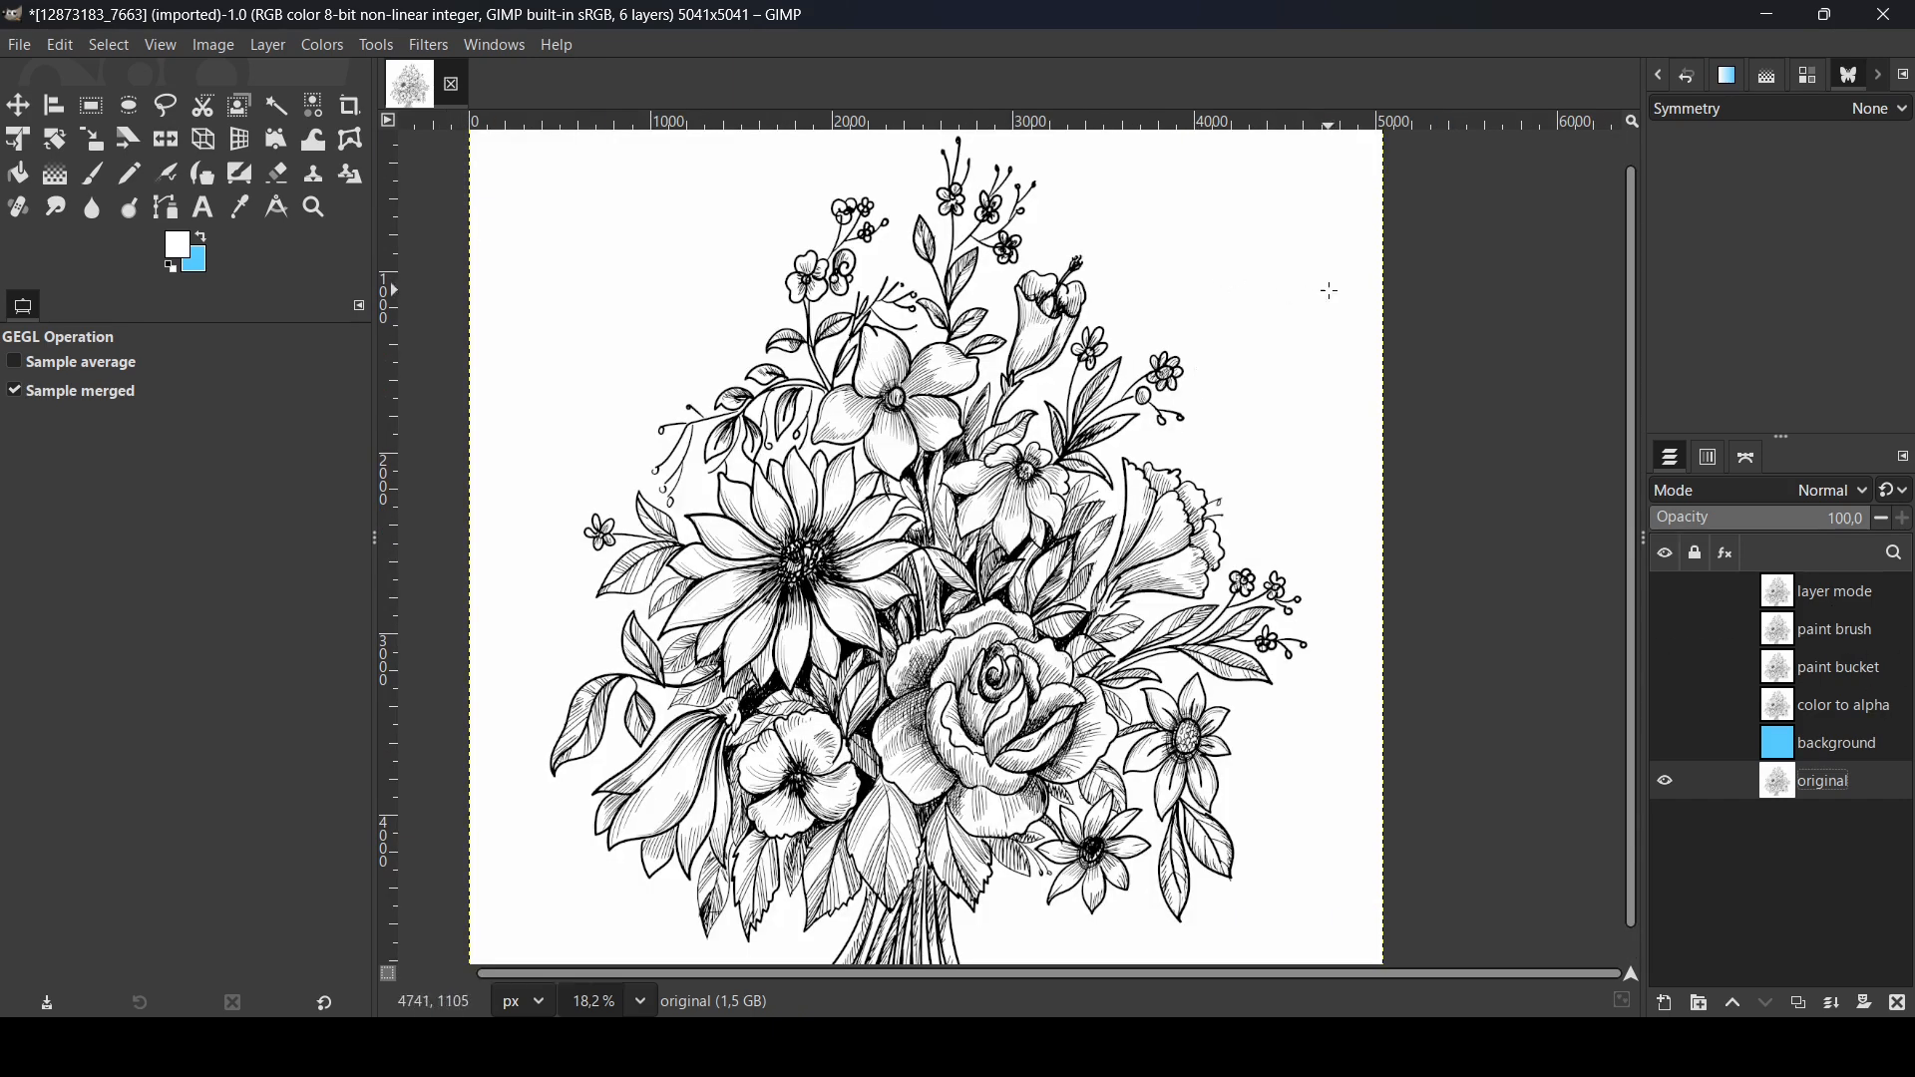
left_click(1666, 744)
left_click(1786, 749)
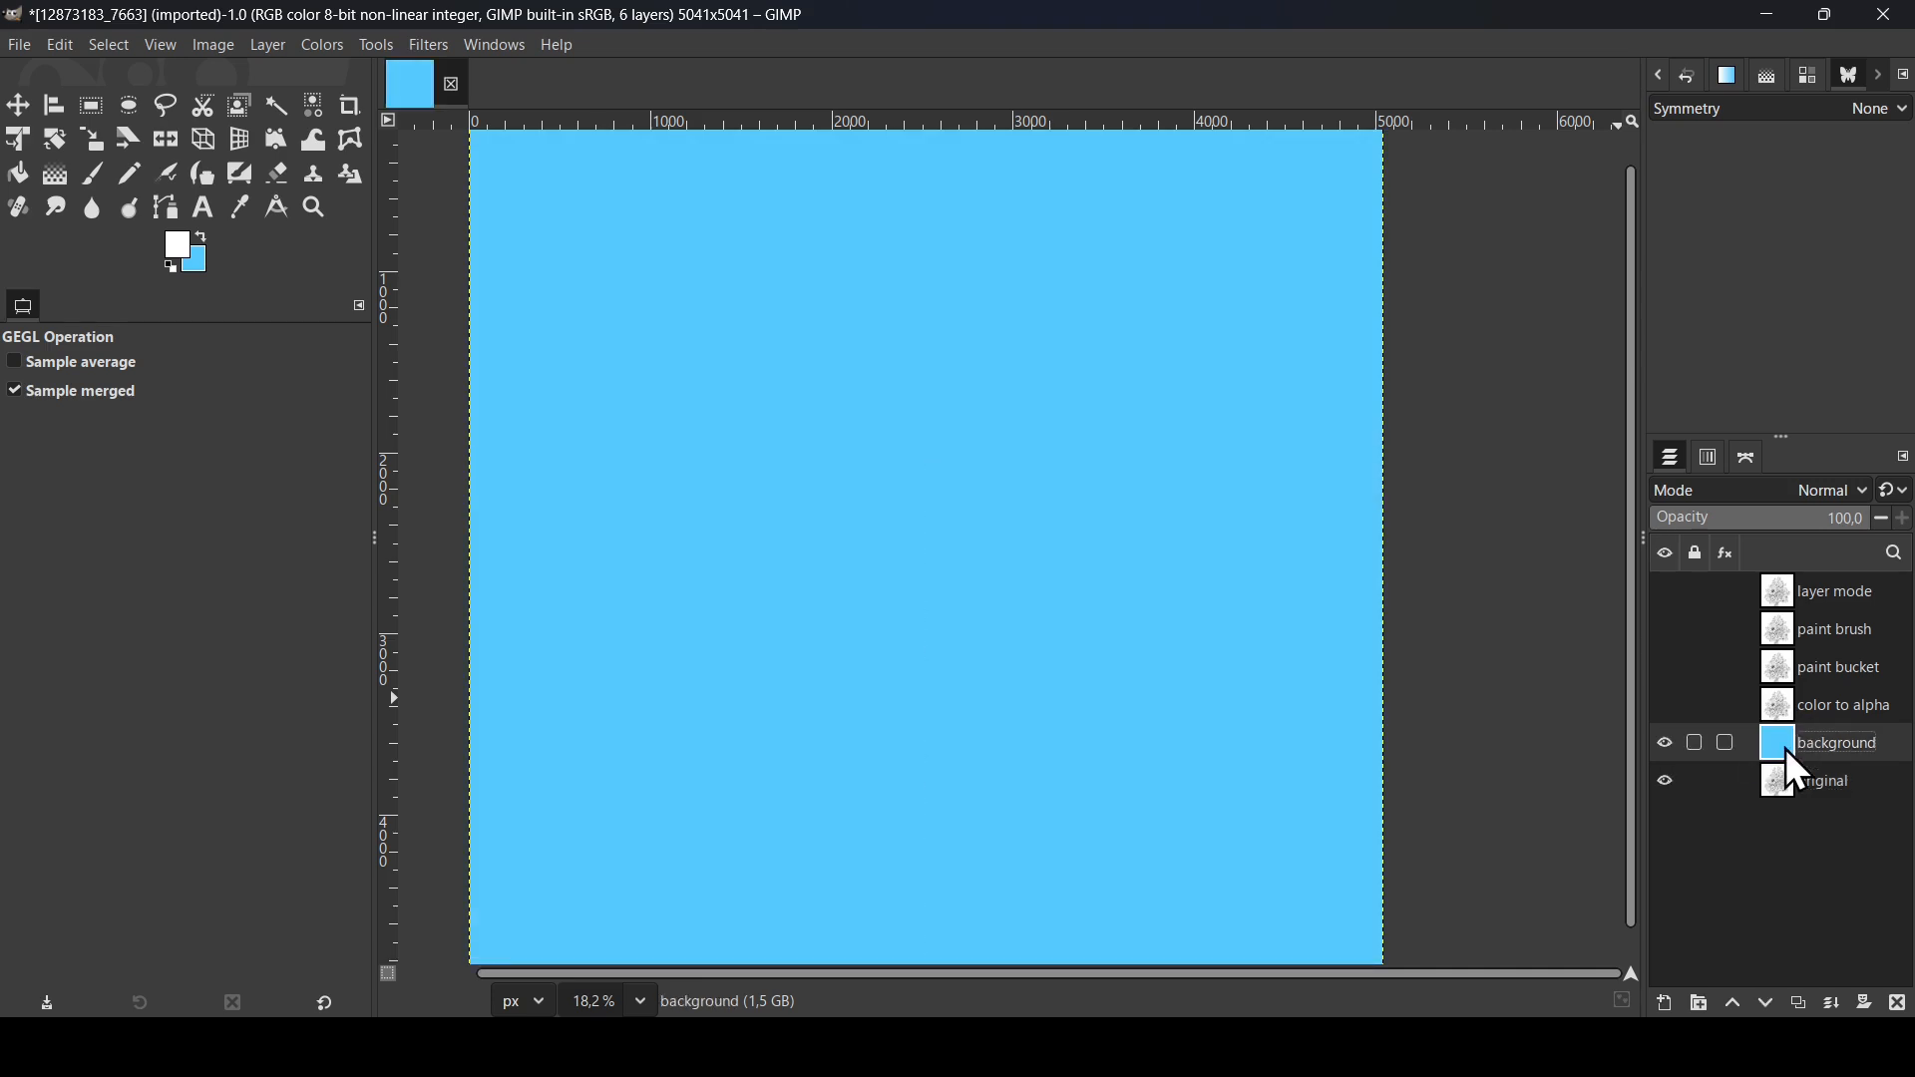
left_click(1786, 705)
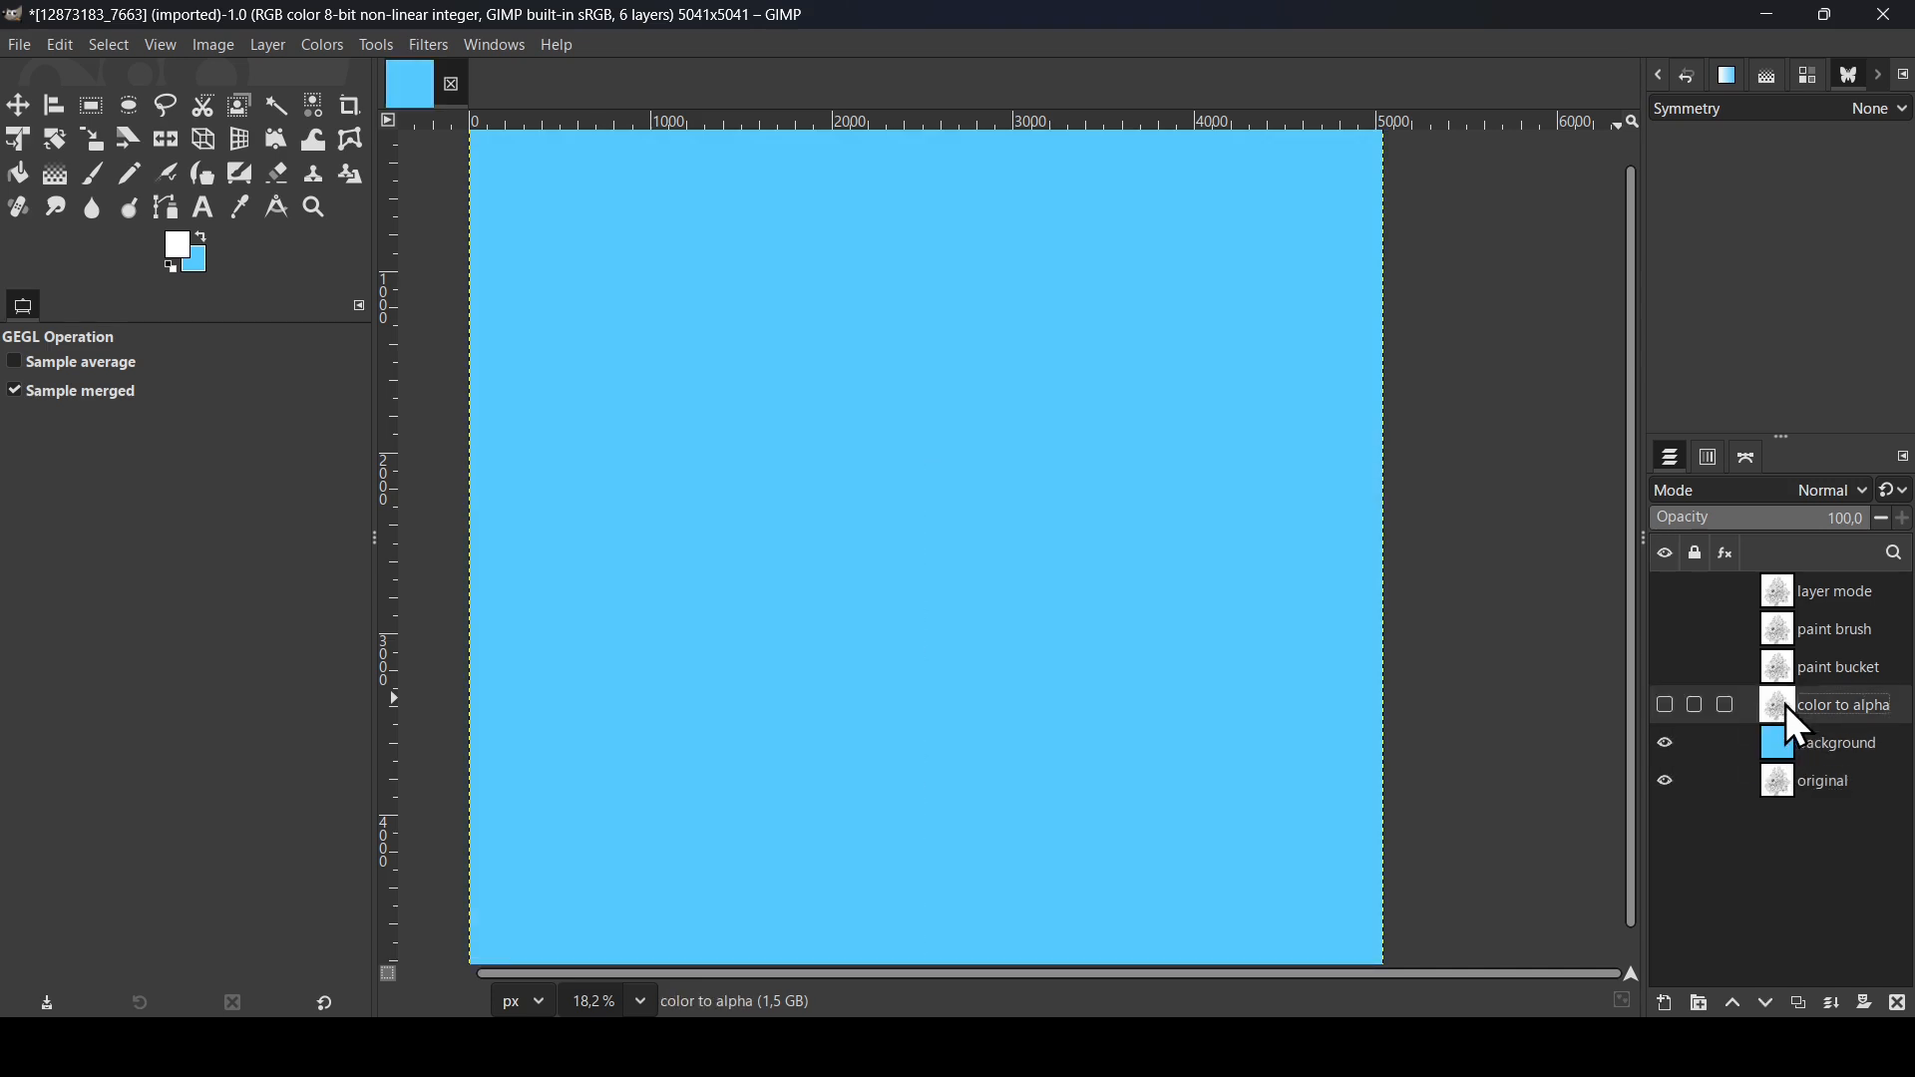
left_click(1664, 706)
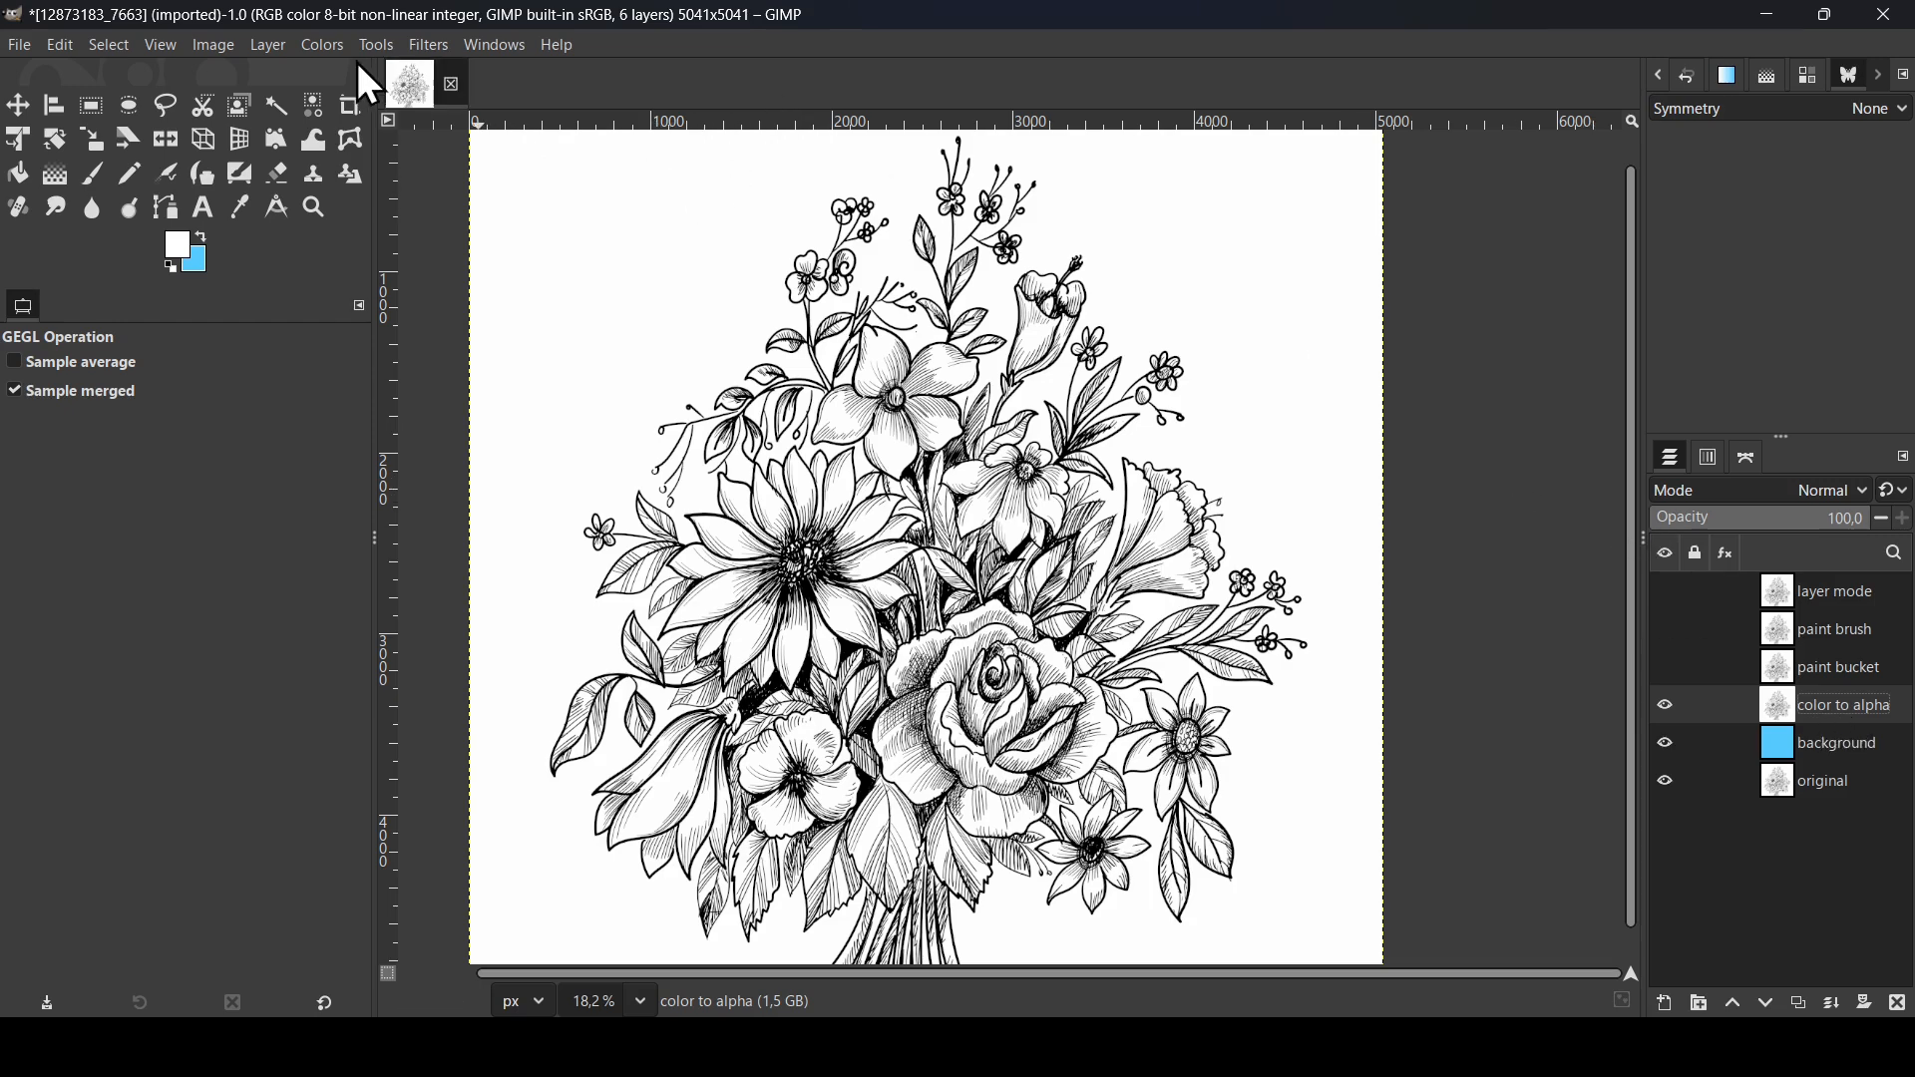
Apply Color to Alpha to the active layer with white (ffffff) as the color, and toggle the layers beneath to check the transparency
left_click(321, 48)
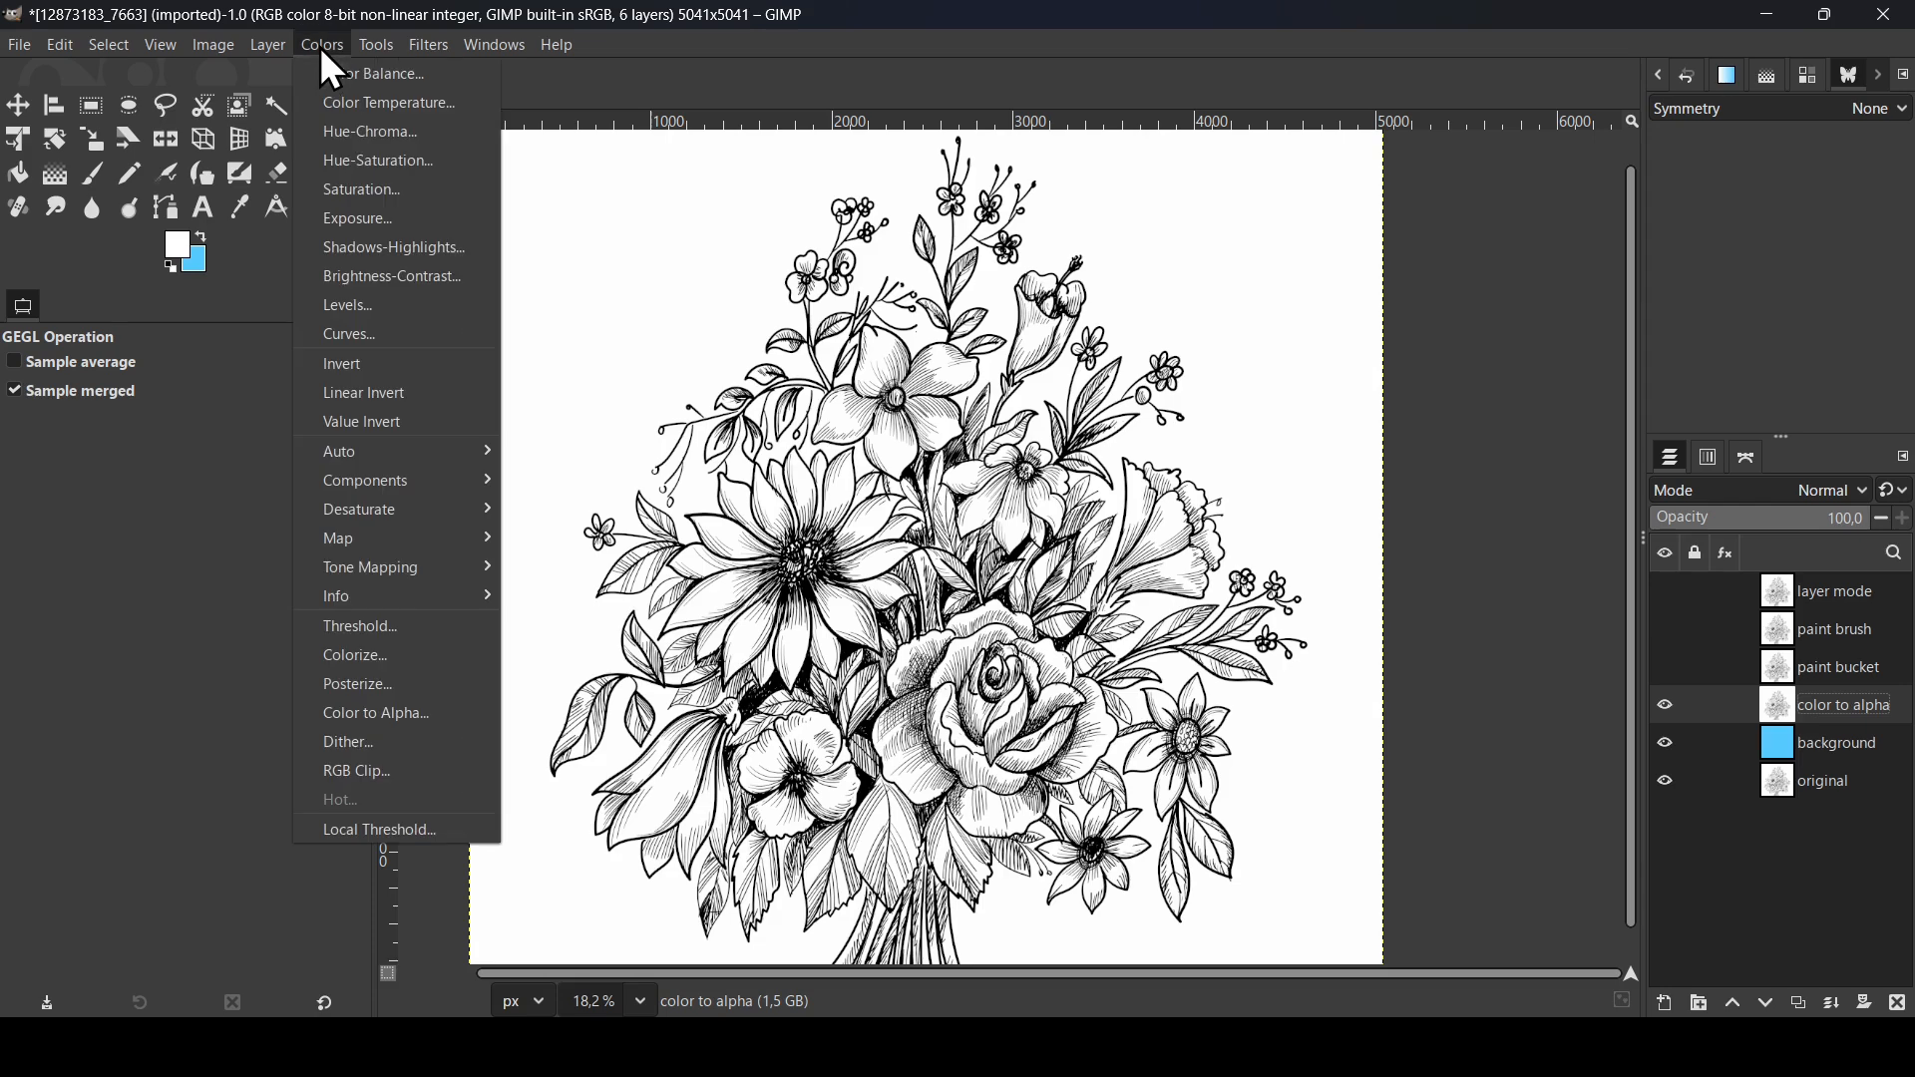
left_click(381, 714)
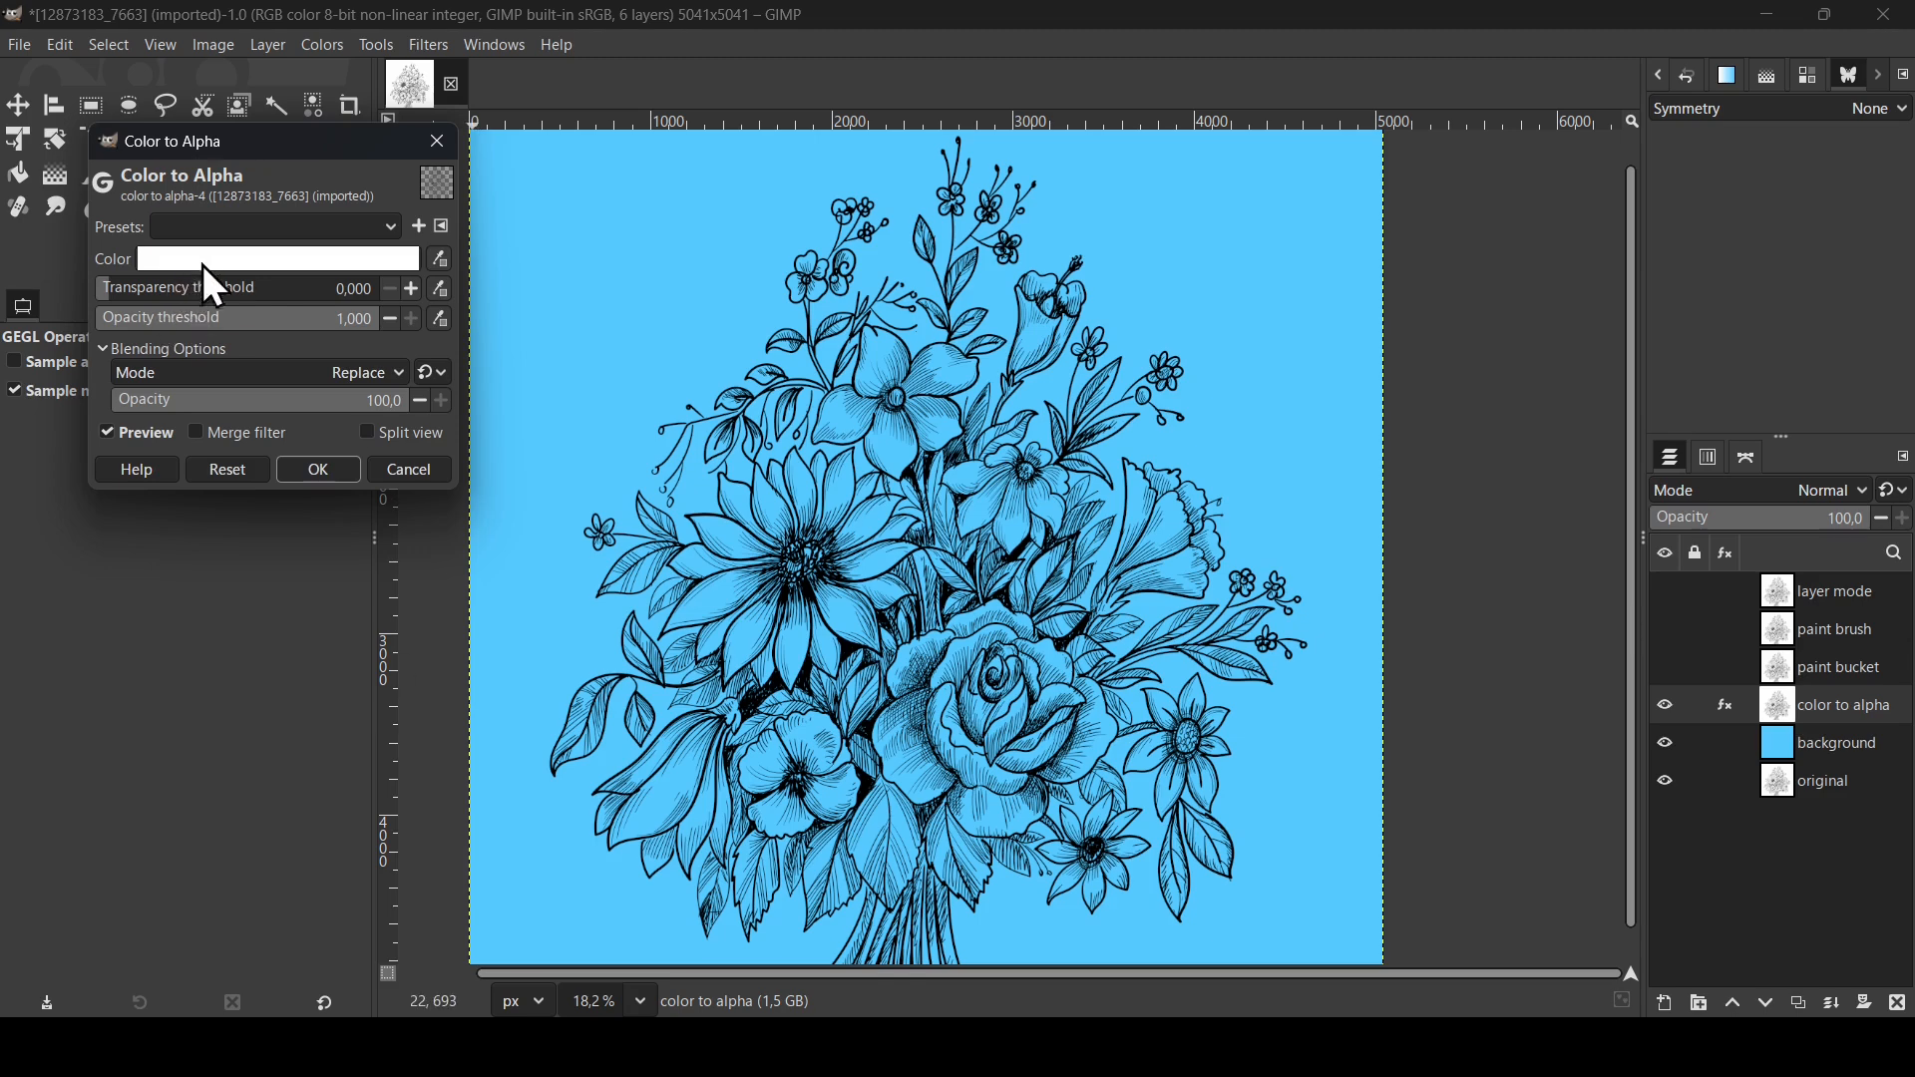
left_click(267, 267)
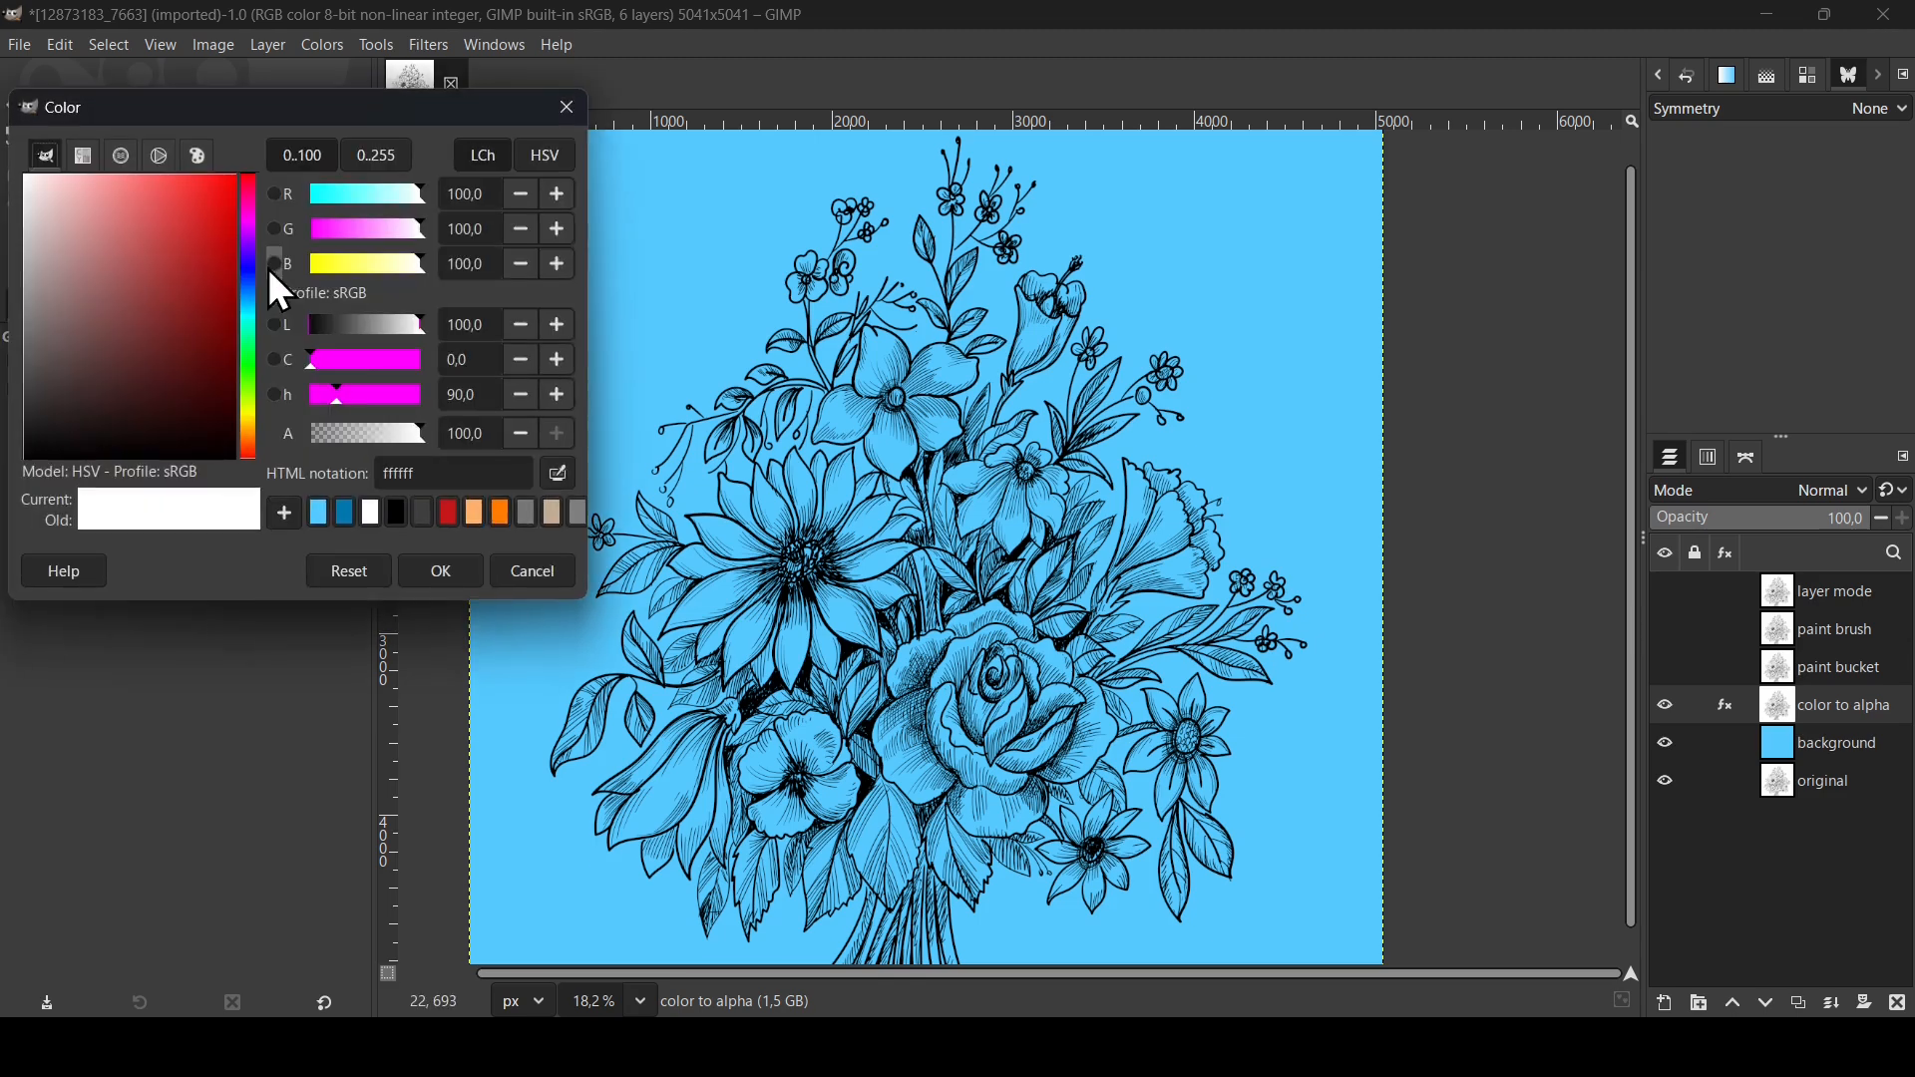
left_click_drag(180, 260, 278, 315)
left_click_drag(175, 267, 253, 507)
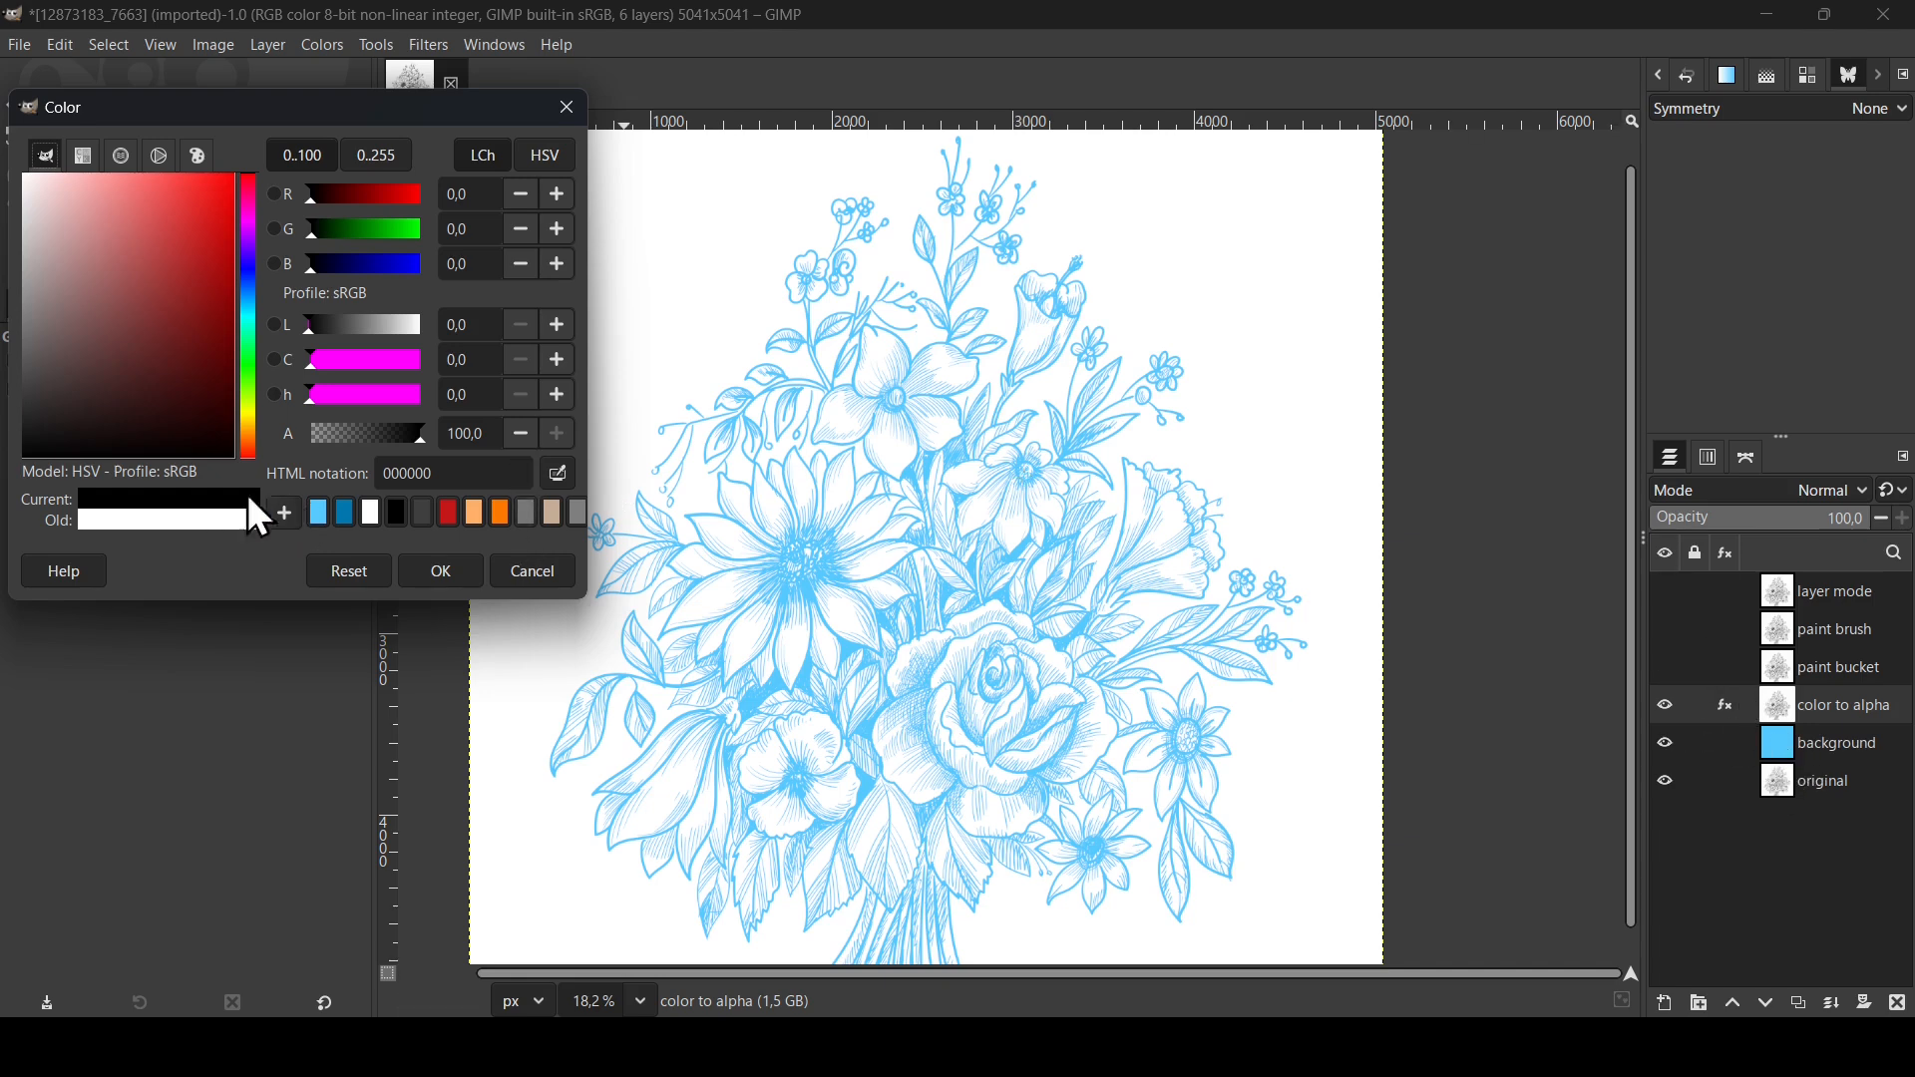
left_click_drag(138, 265, 2, 86)
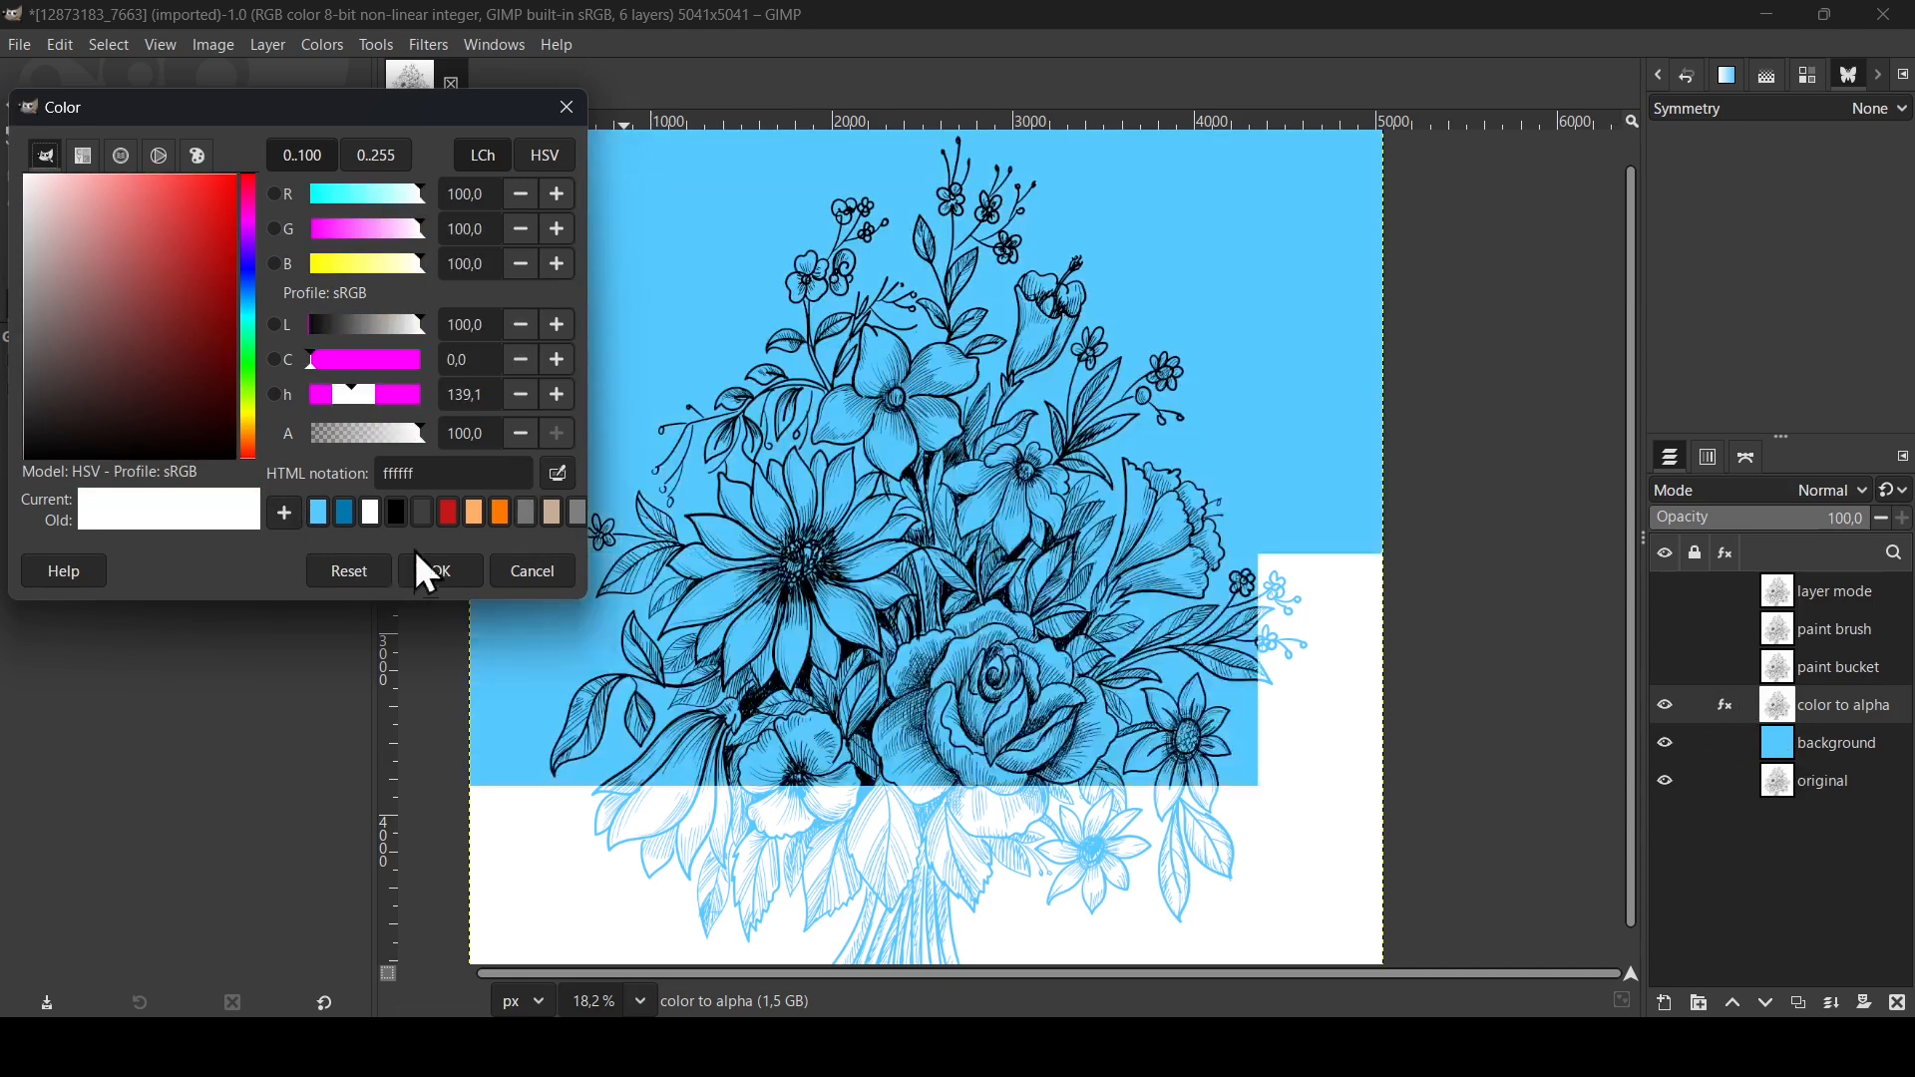
left_click(459, 571)
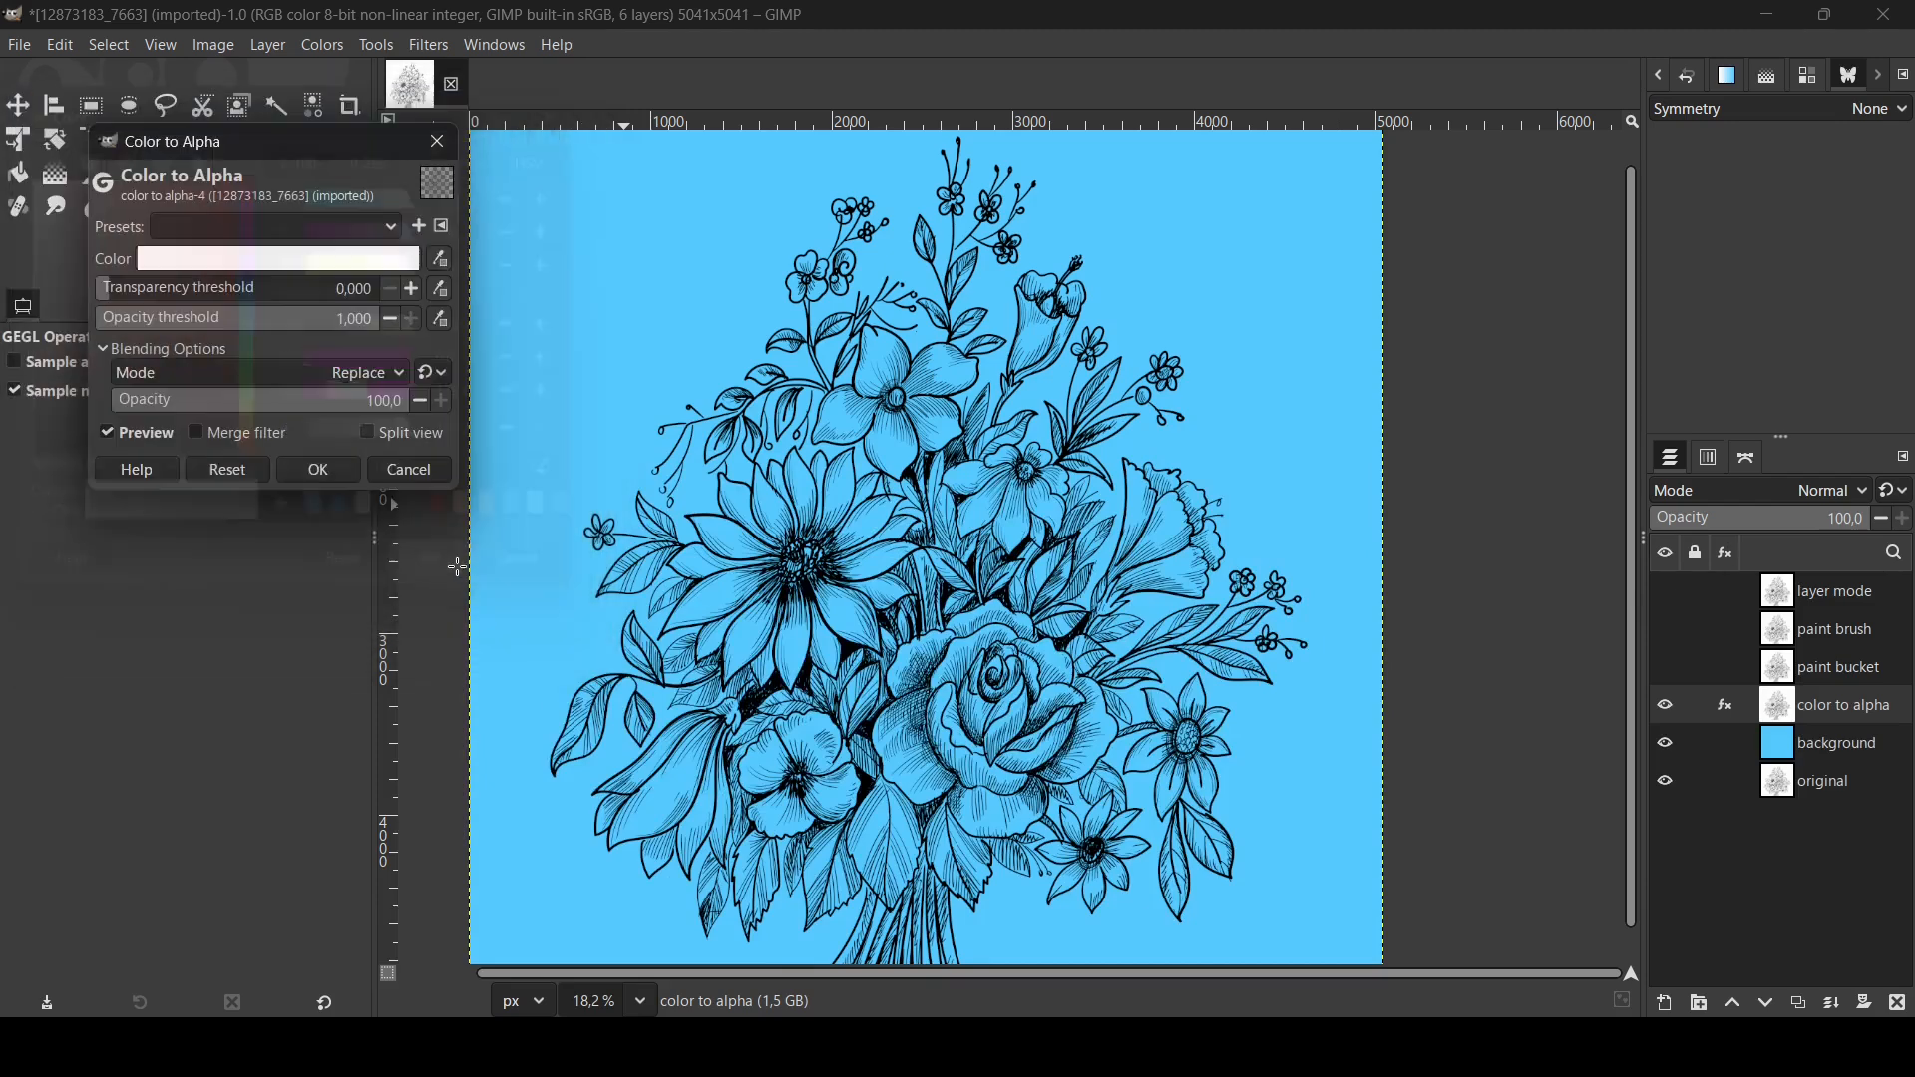
left_click(317, 471)
left_click(1666, 746)
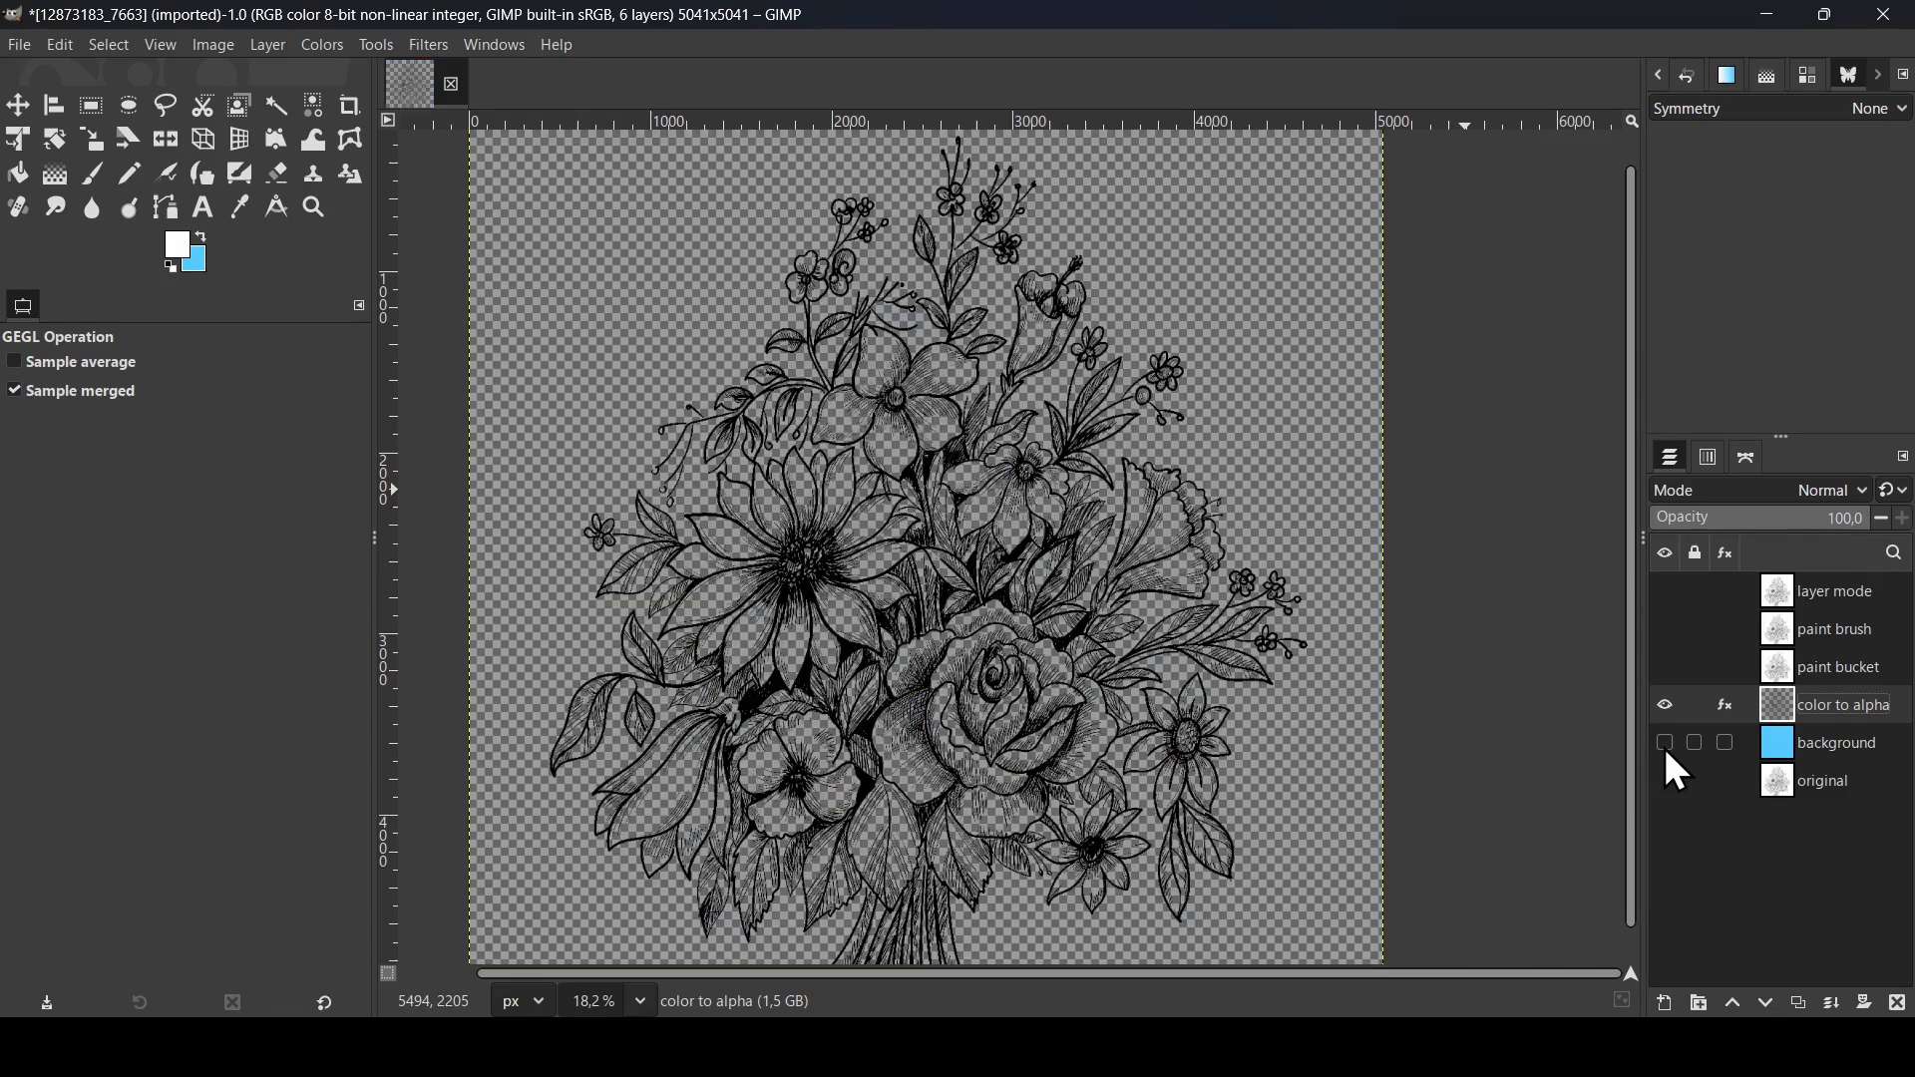
left_click(1665, 746)
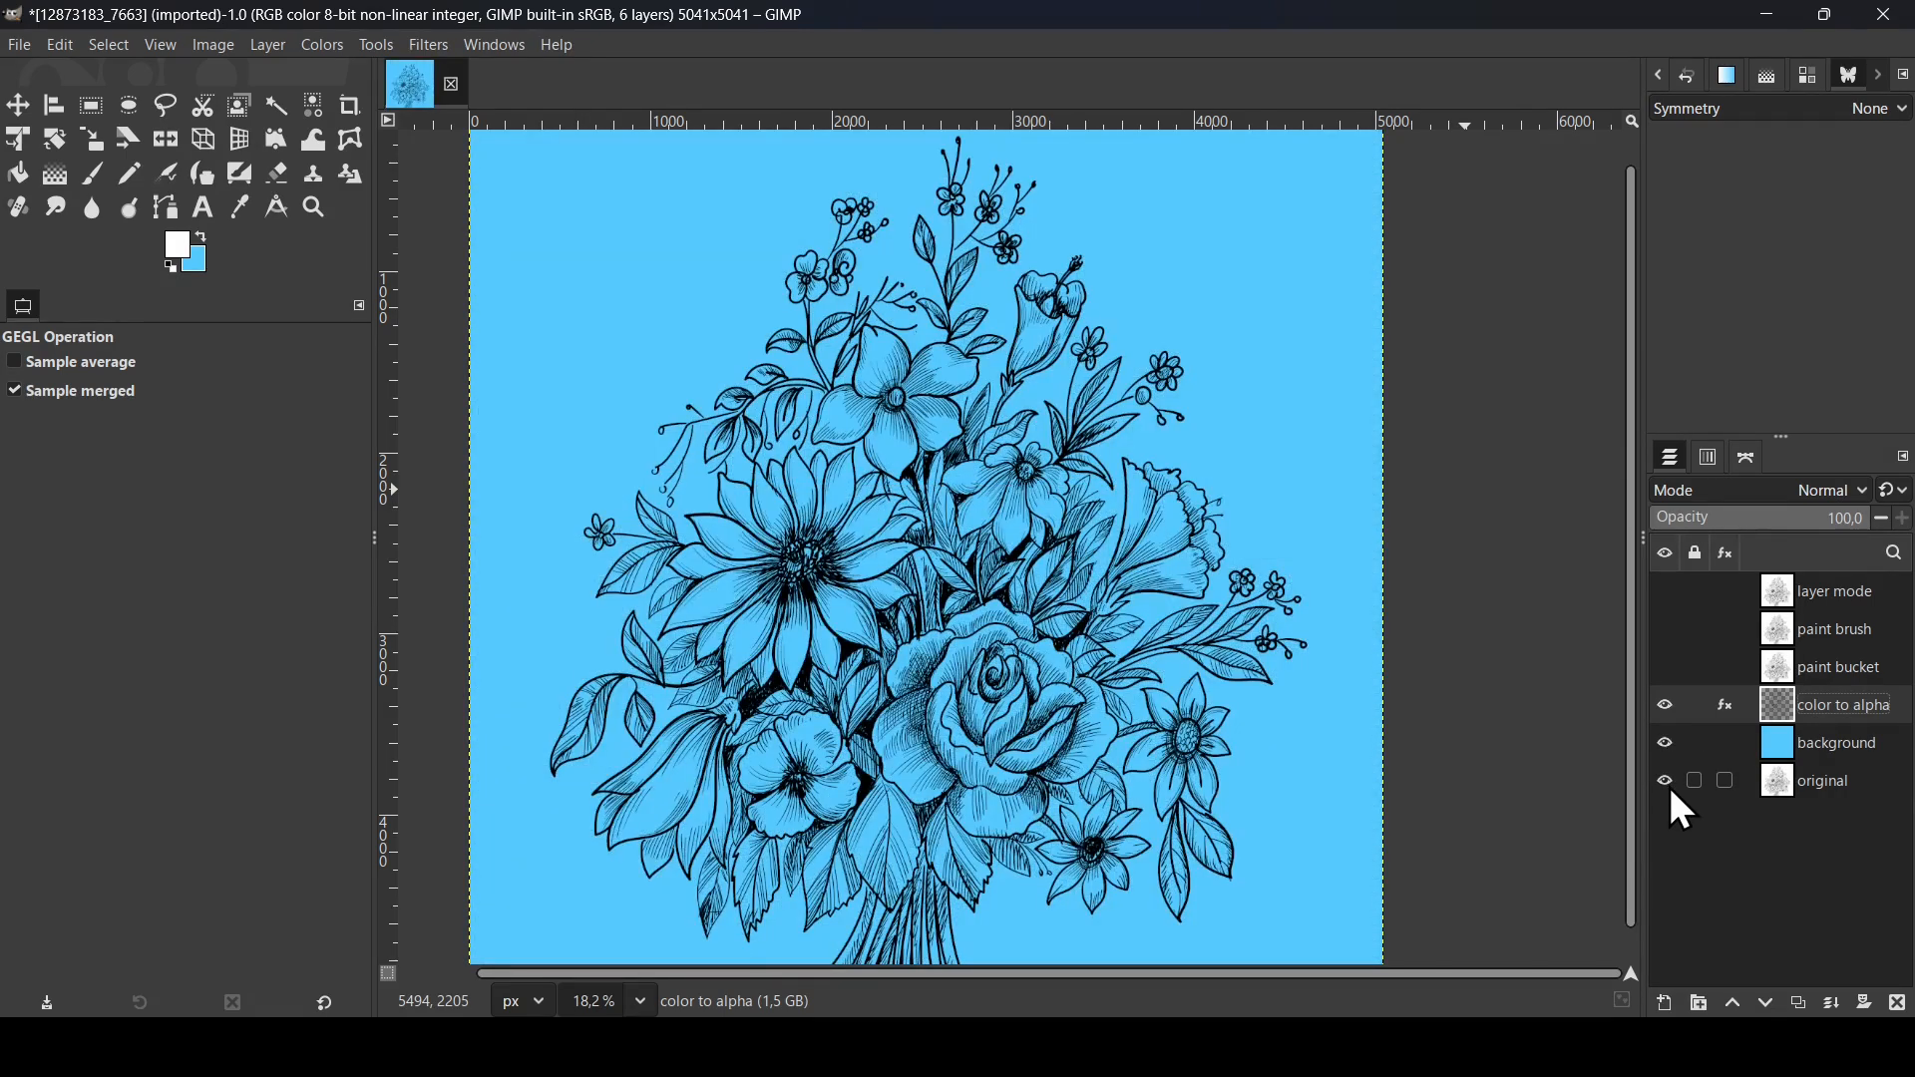
Hide the color to alpha layer, and select and show the paint bucket layer
left_click(1667, 707)
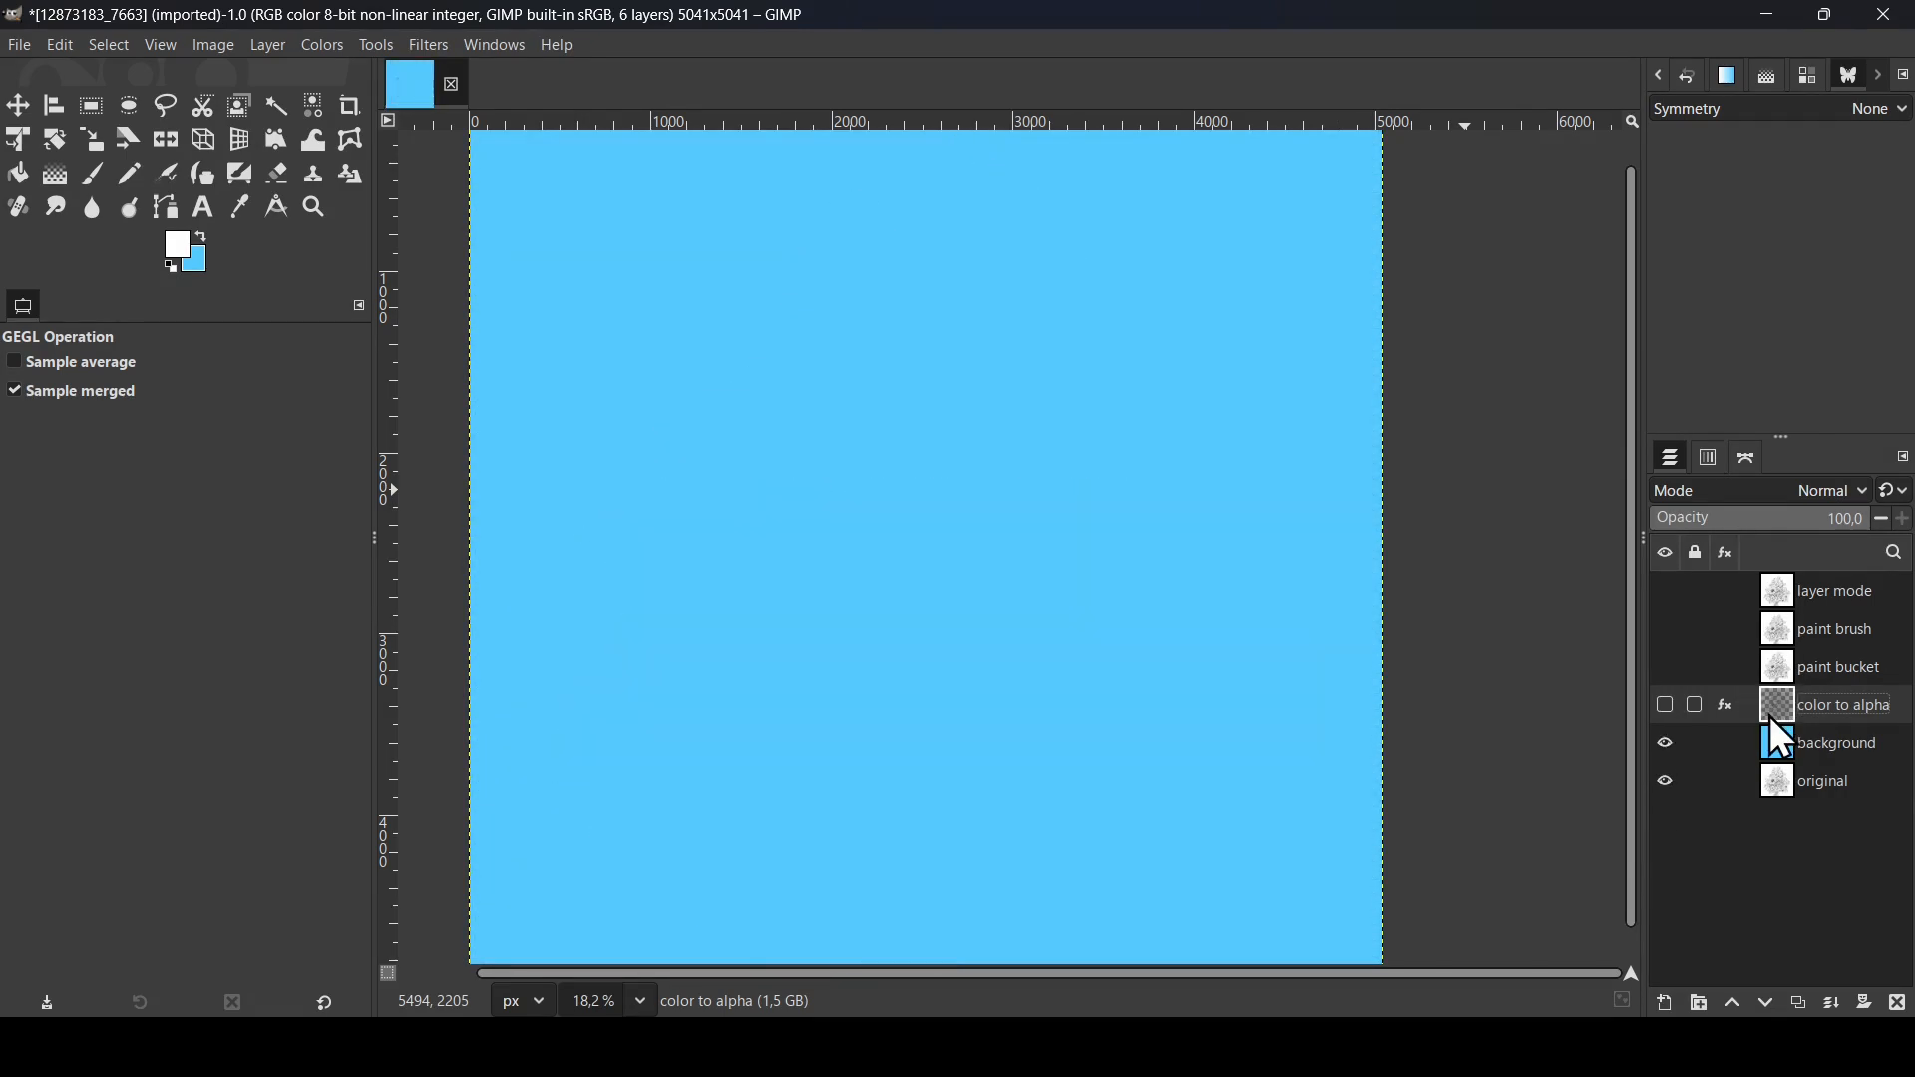
left_click(1771, 686)
left_click(1665, 668)
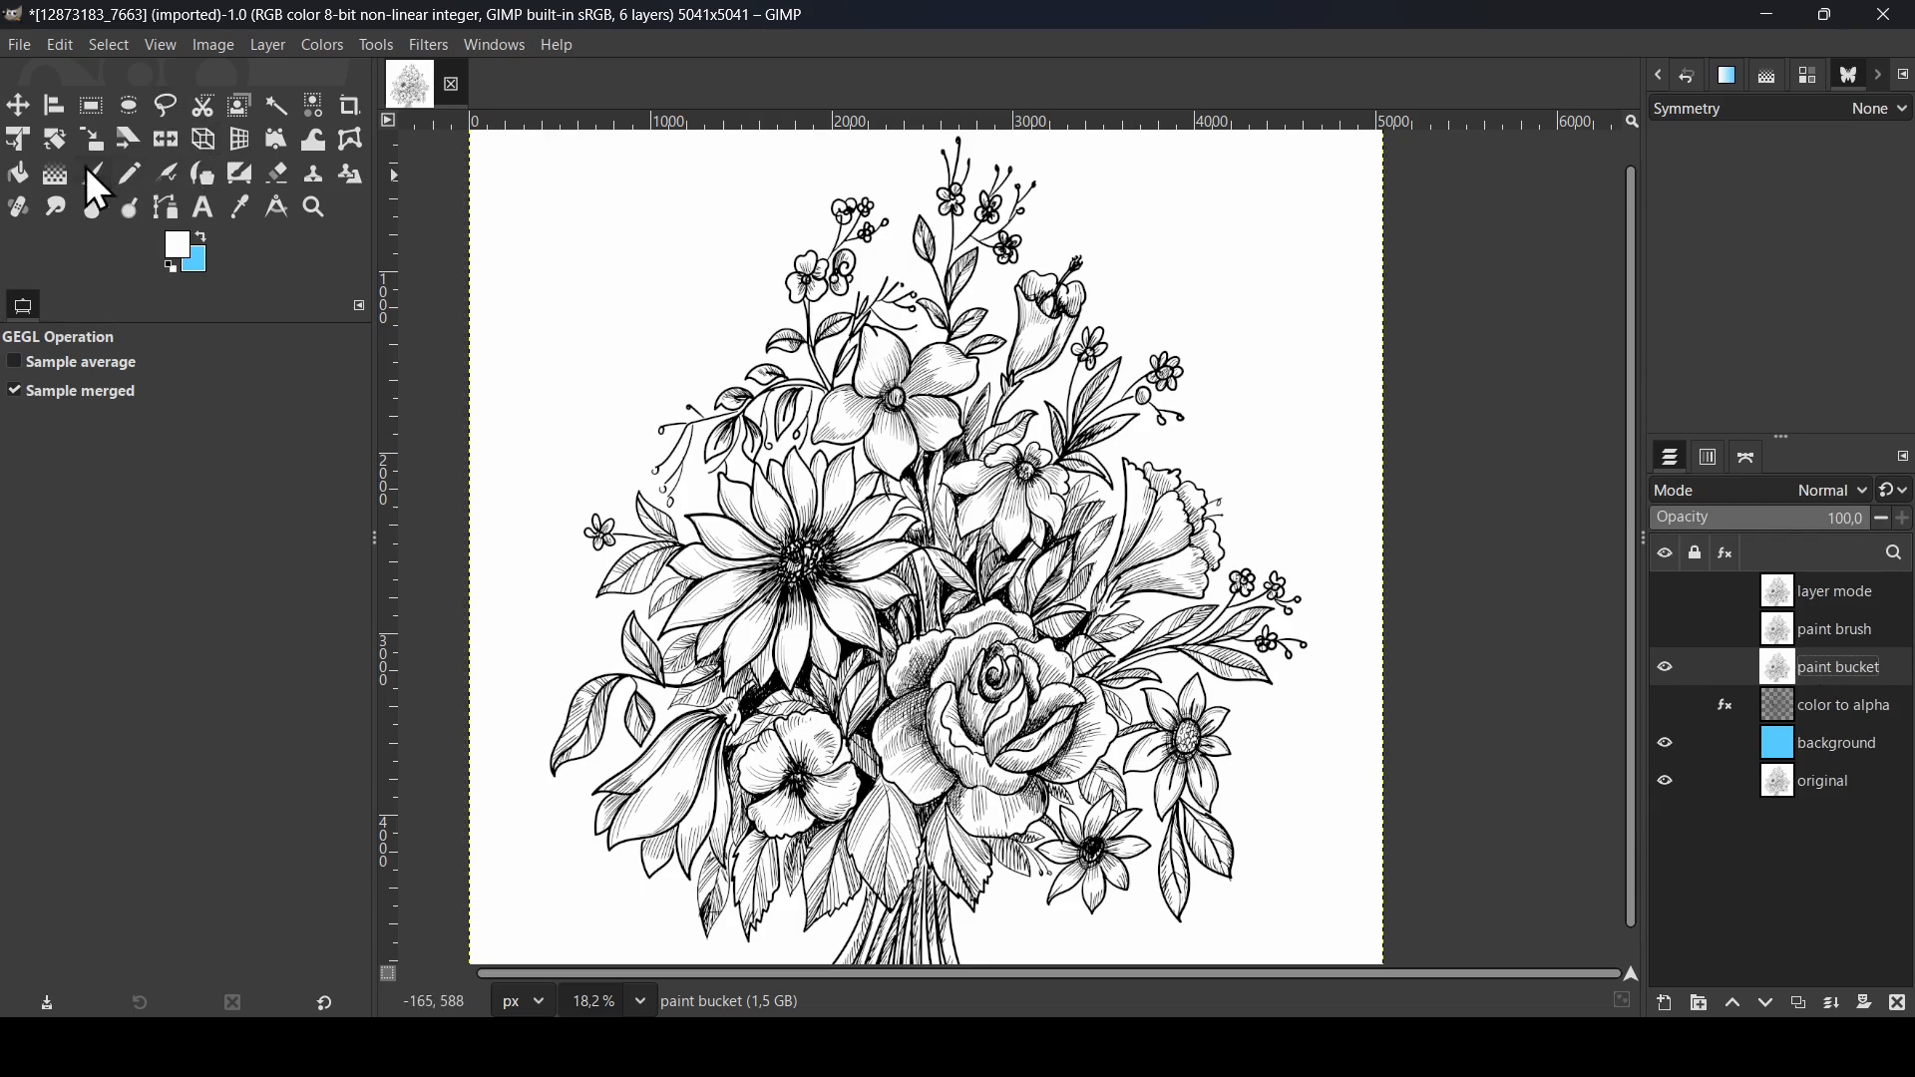
Bucket-fill the whole paint bucket layer in Color erase mode, using the white sampled from the drawing's backdrop as foreground color
left_click(18, 174)
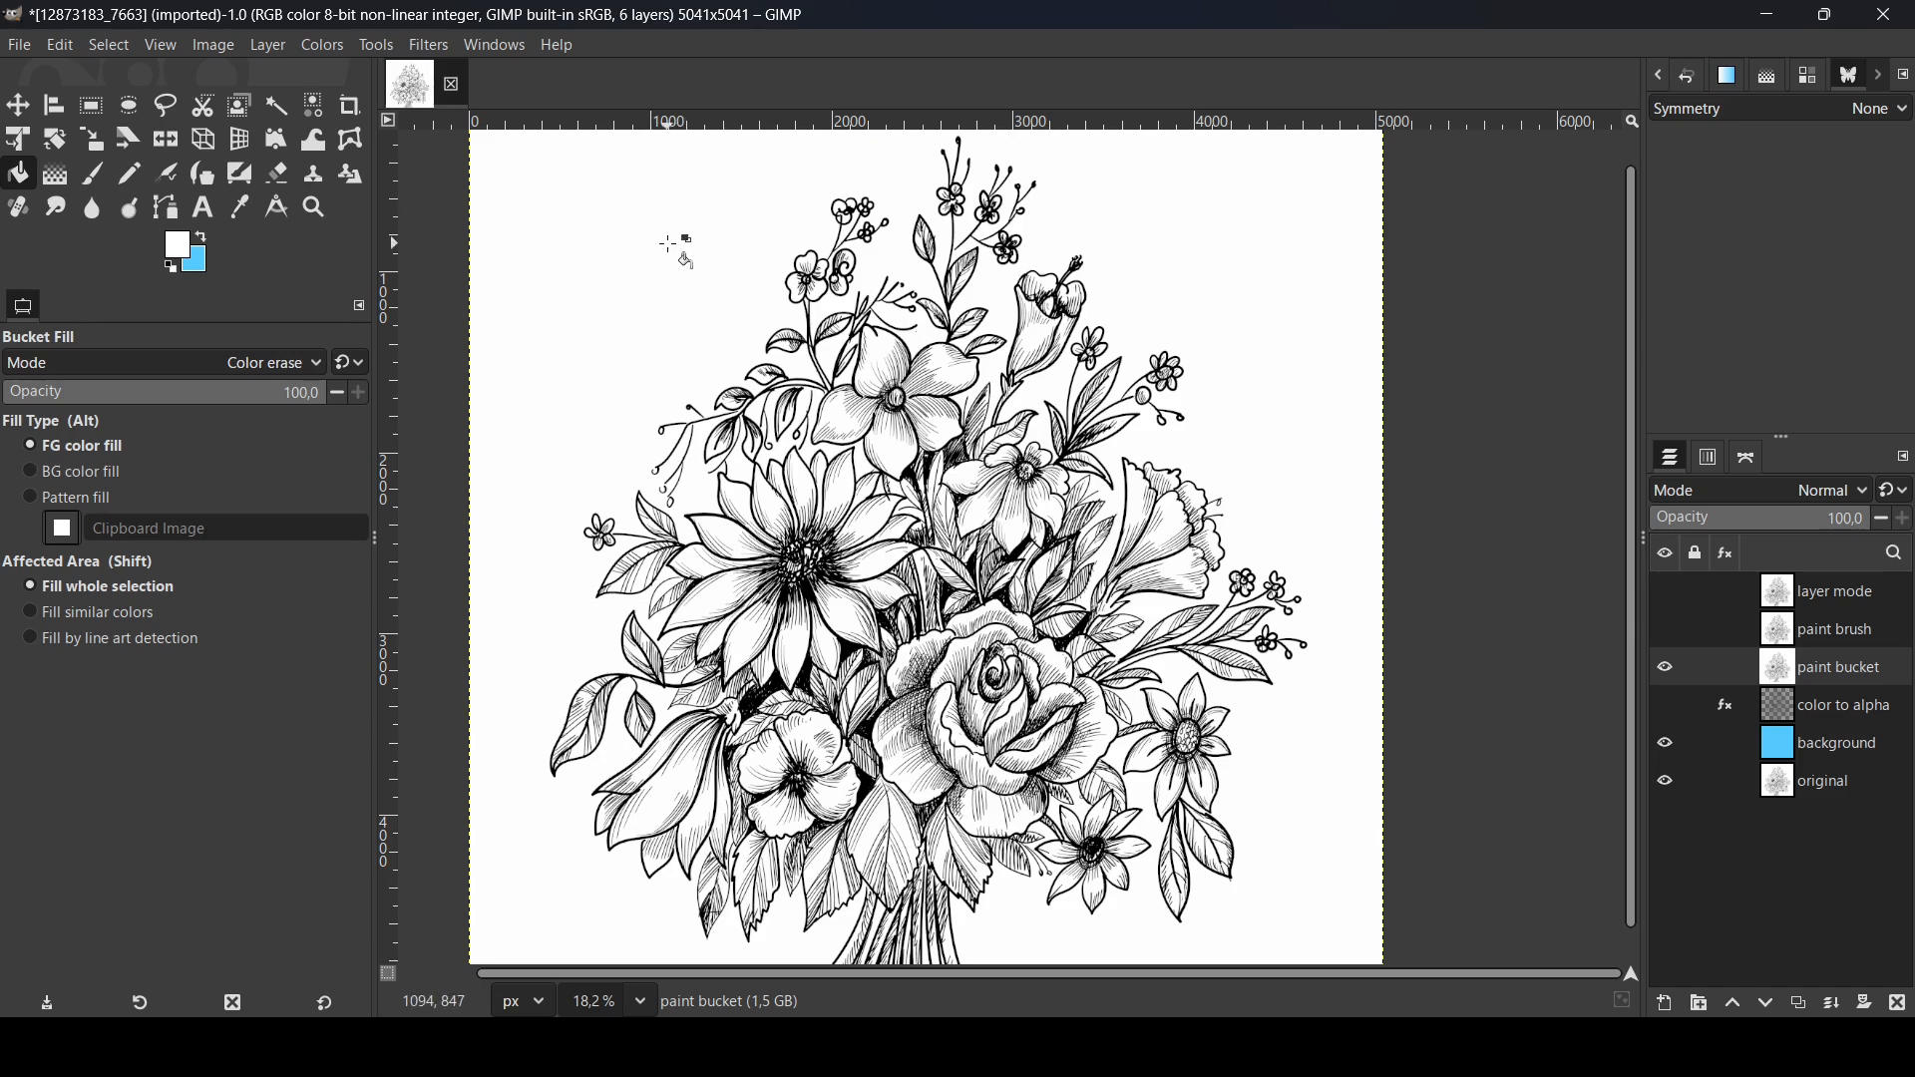
left_click(201, 237)
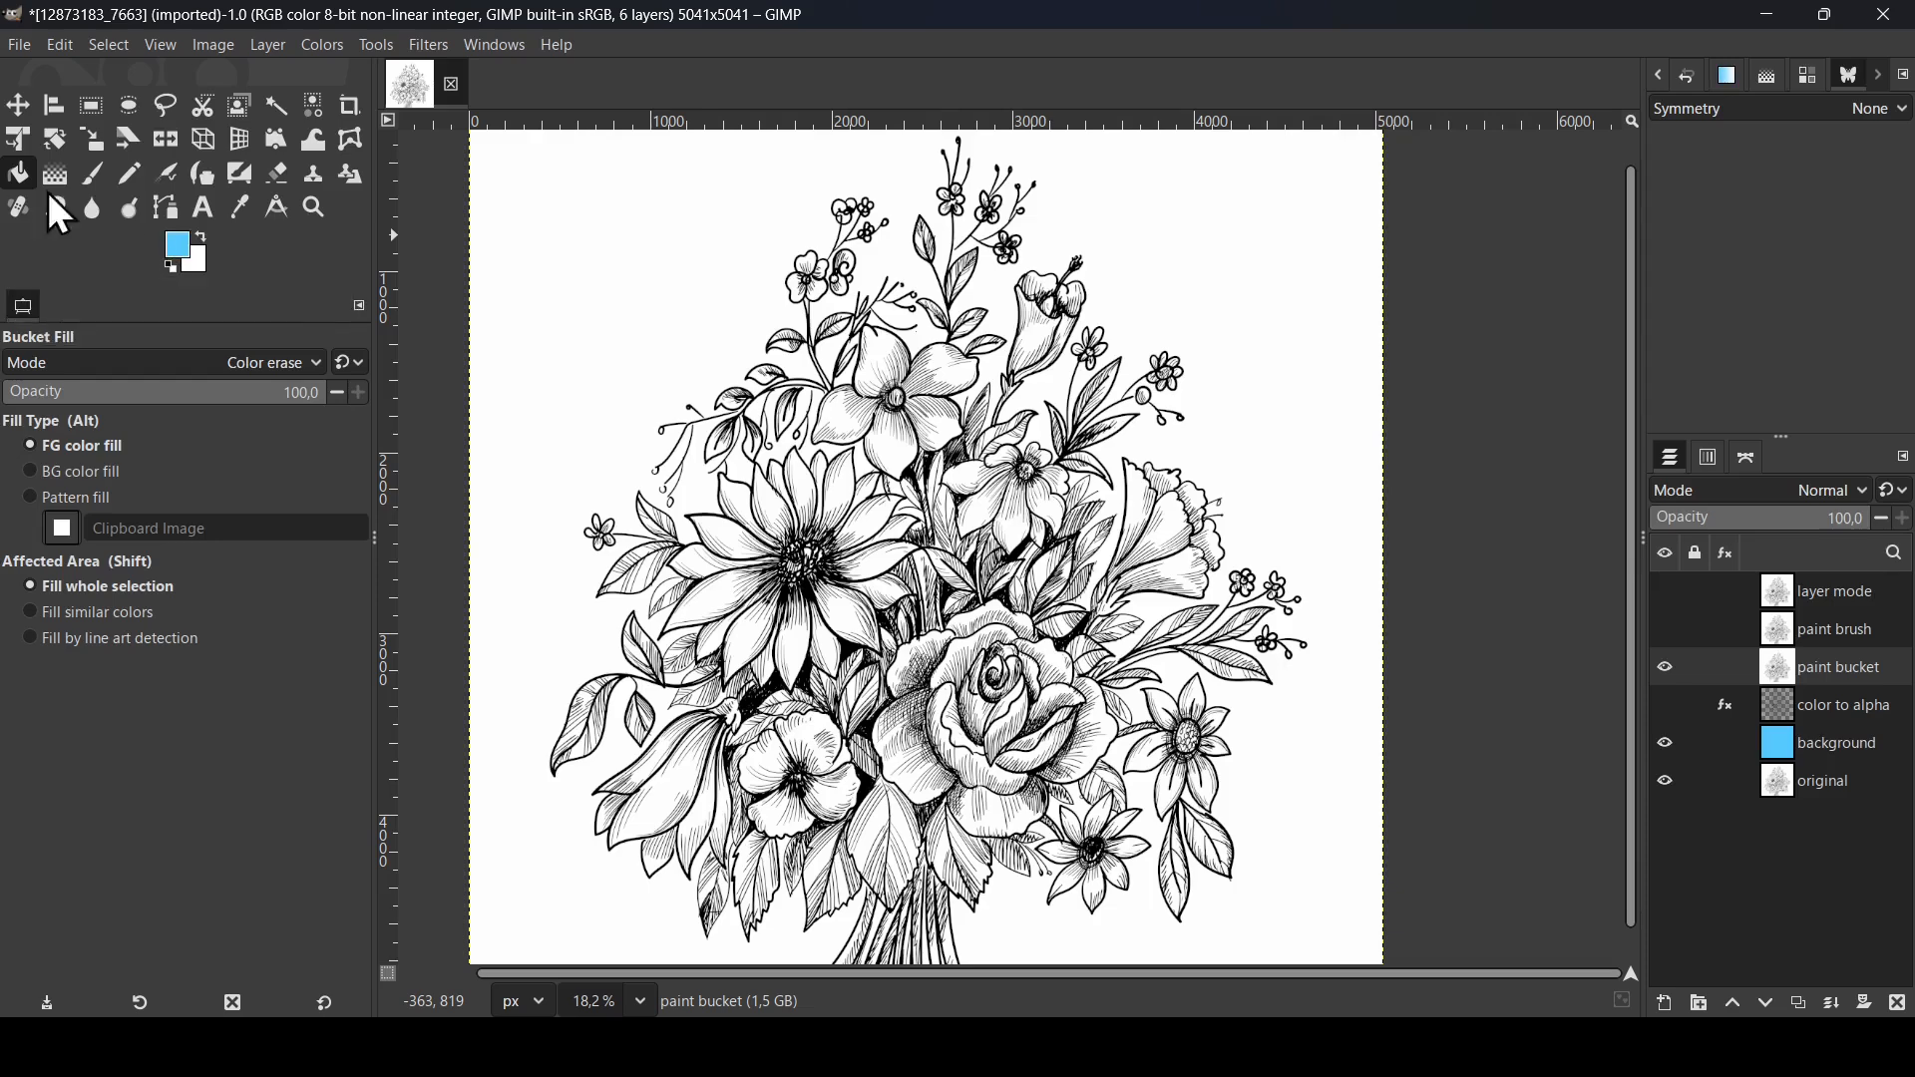
left_click(639, 208, "ctrl")
left_click(147, 367)
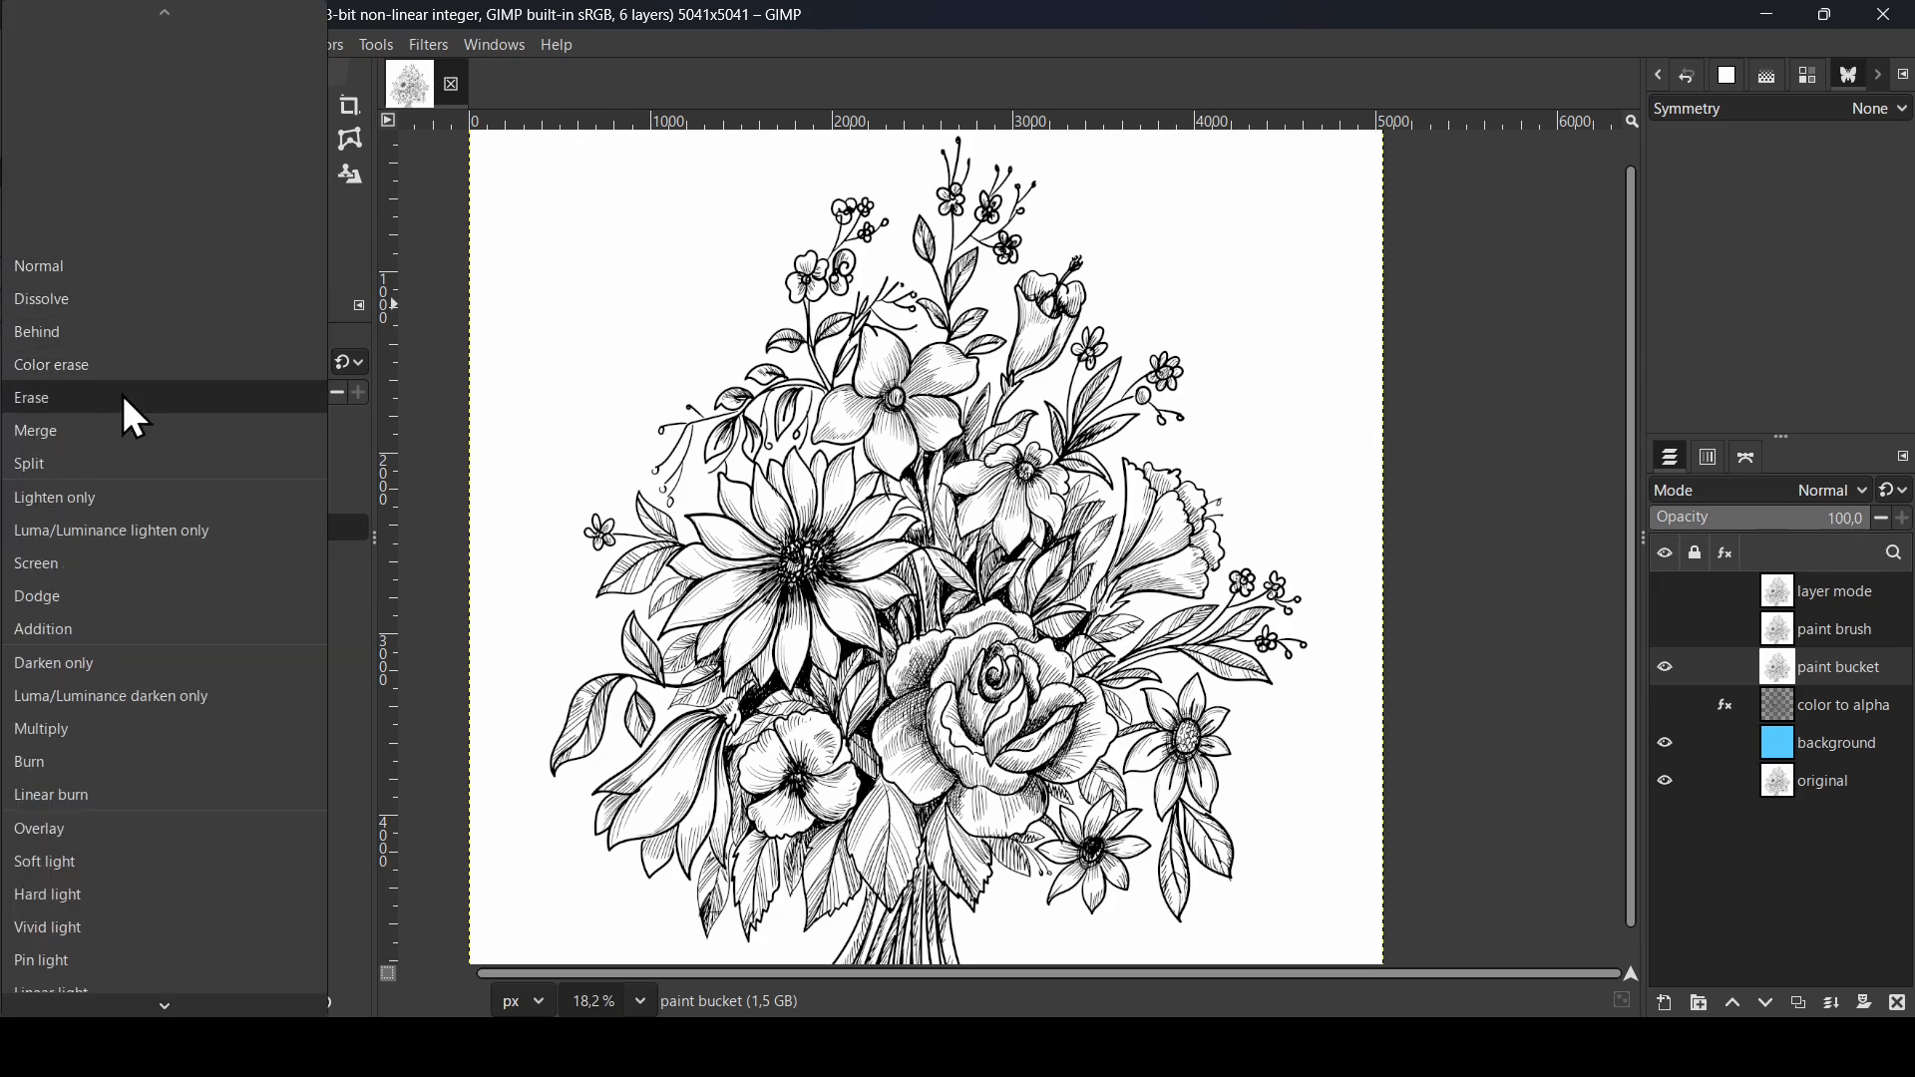
left_click(120, 366)
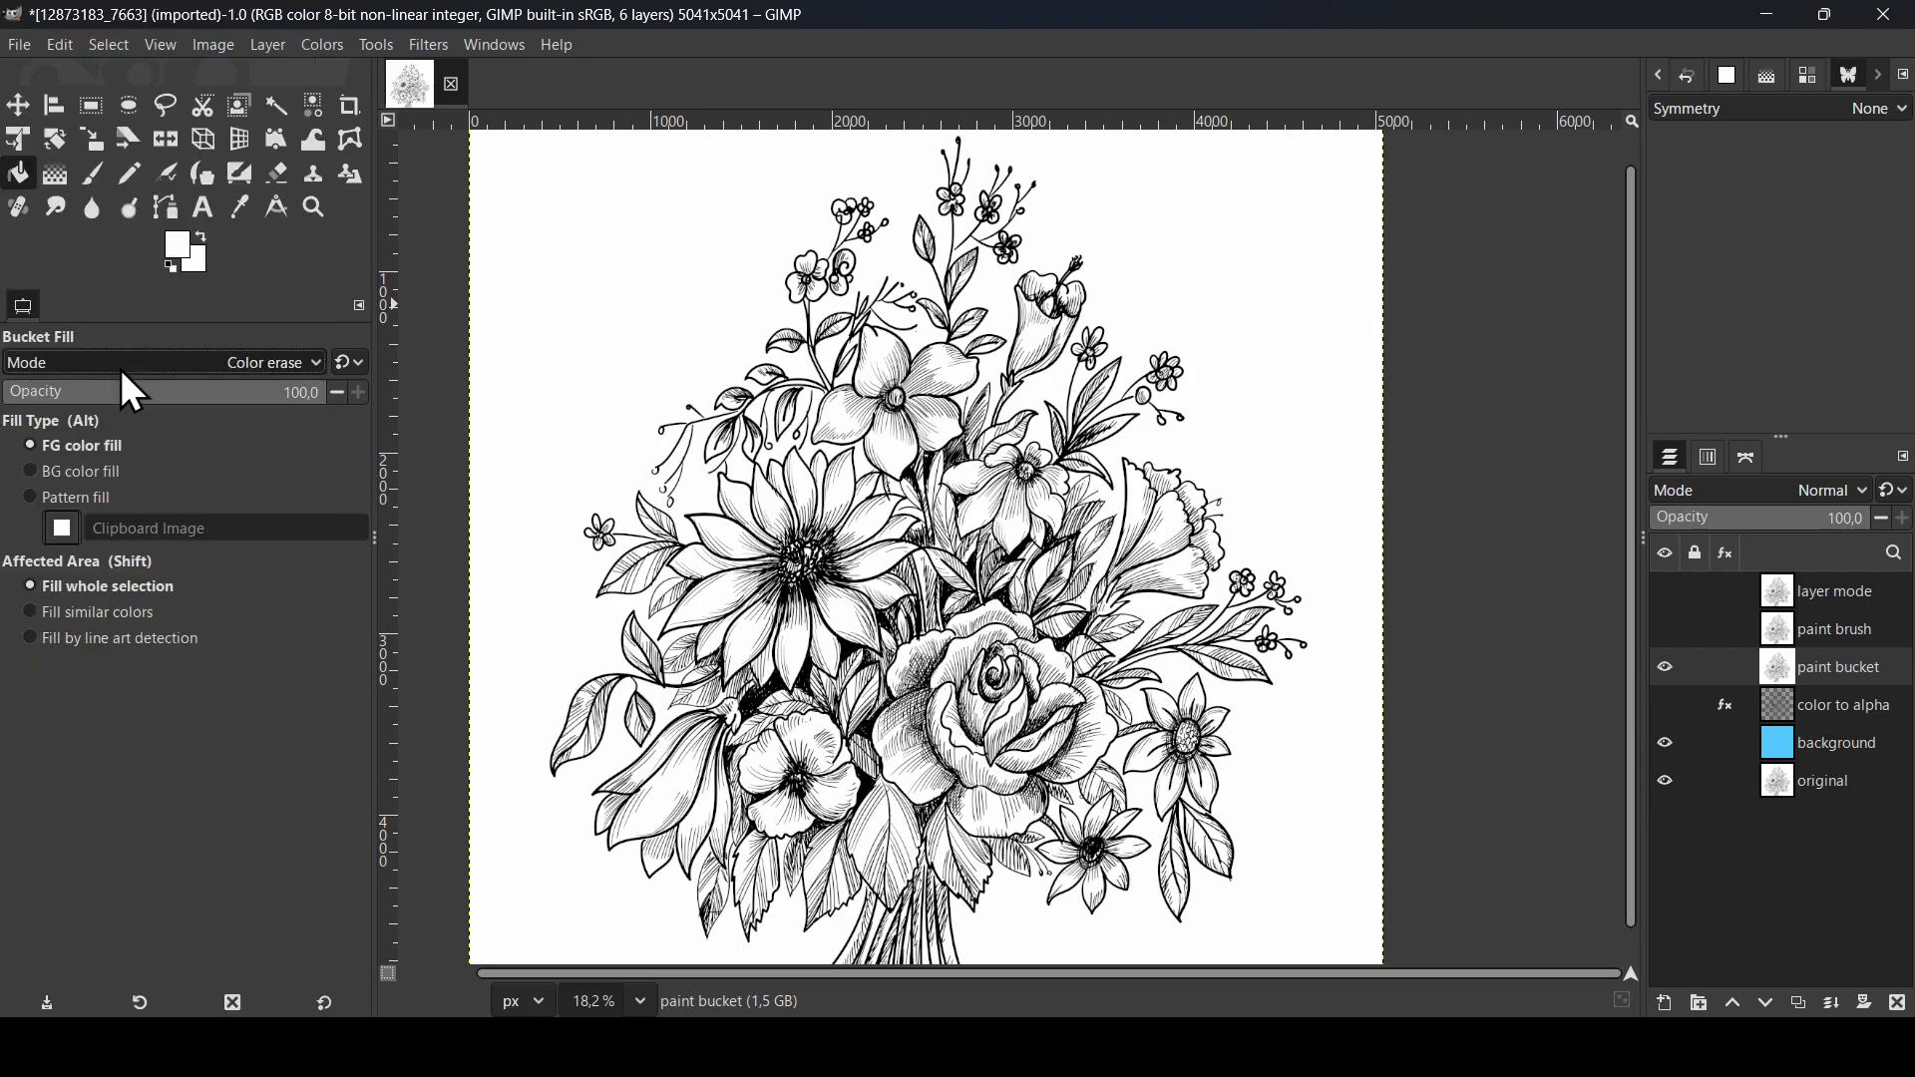
left_click(650, 253)
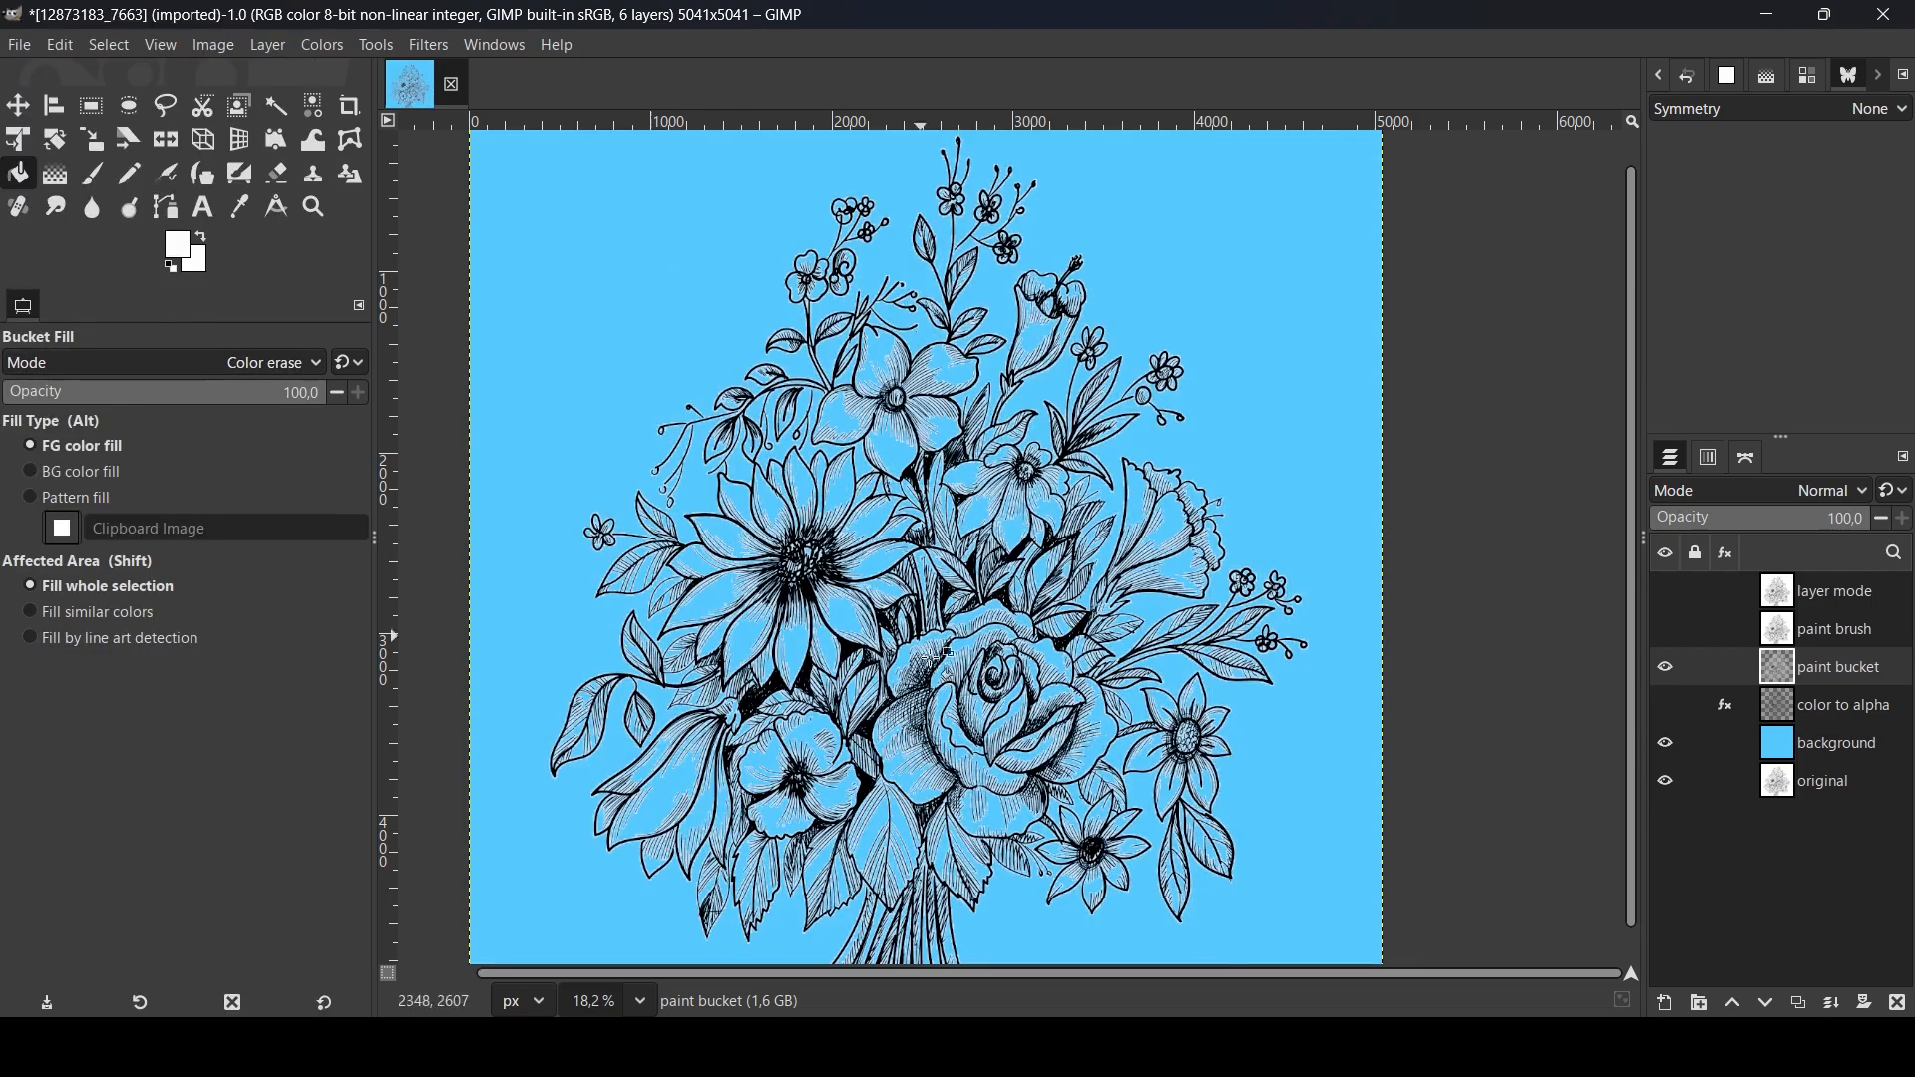
Inspect the hatching lines below the rose closely and repeat the Color erase fill to remove the leftover white pixels
scroll(976, 819, "up", 2, "ctrl")
scroll(976, 820, "up", 2, "ctrl")
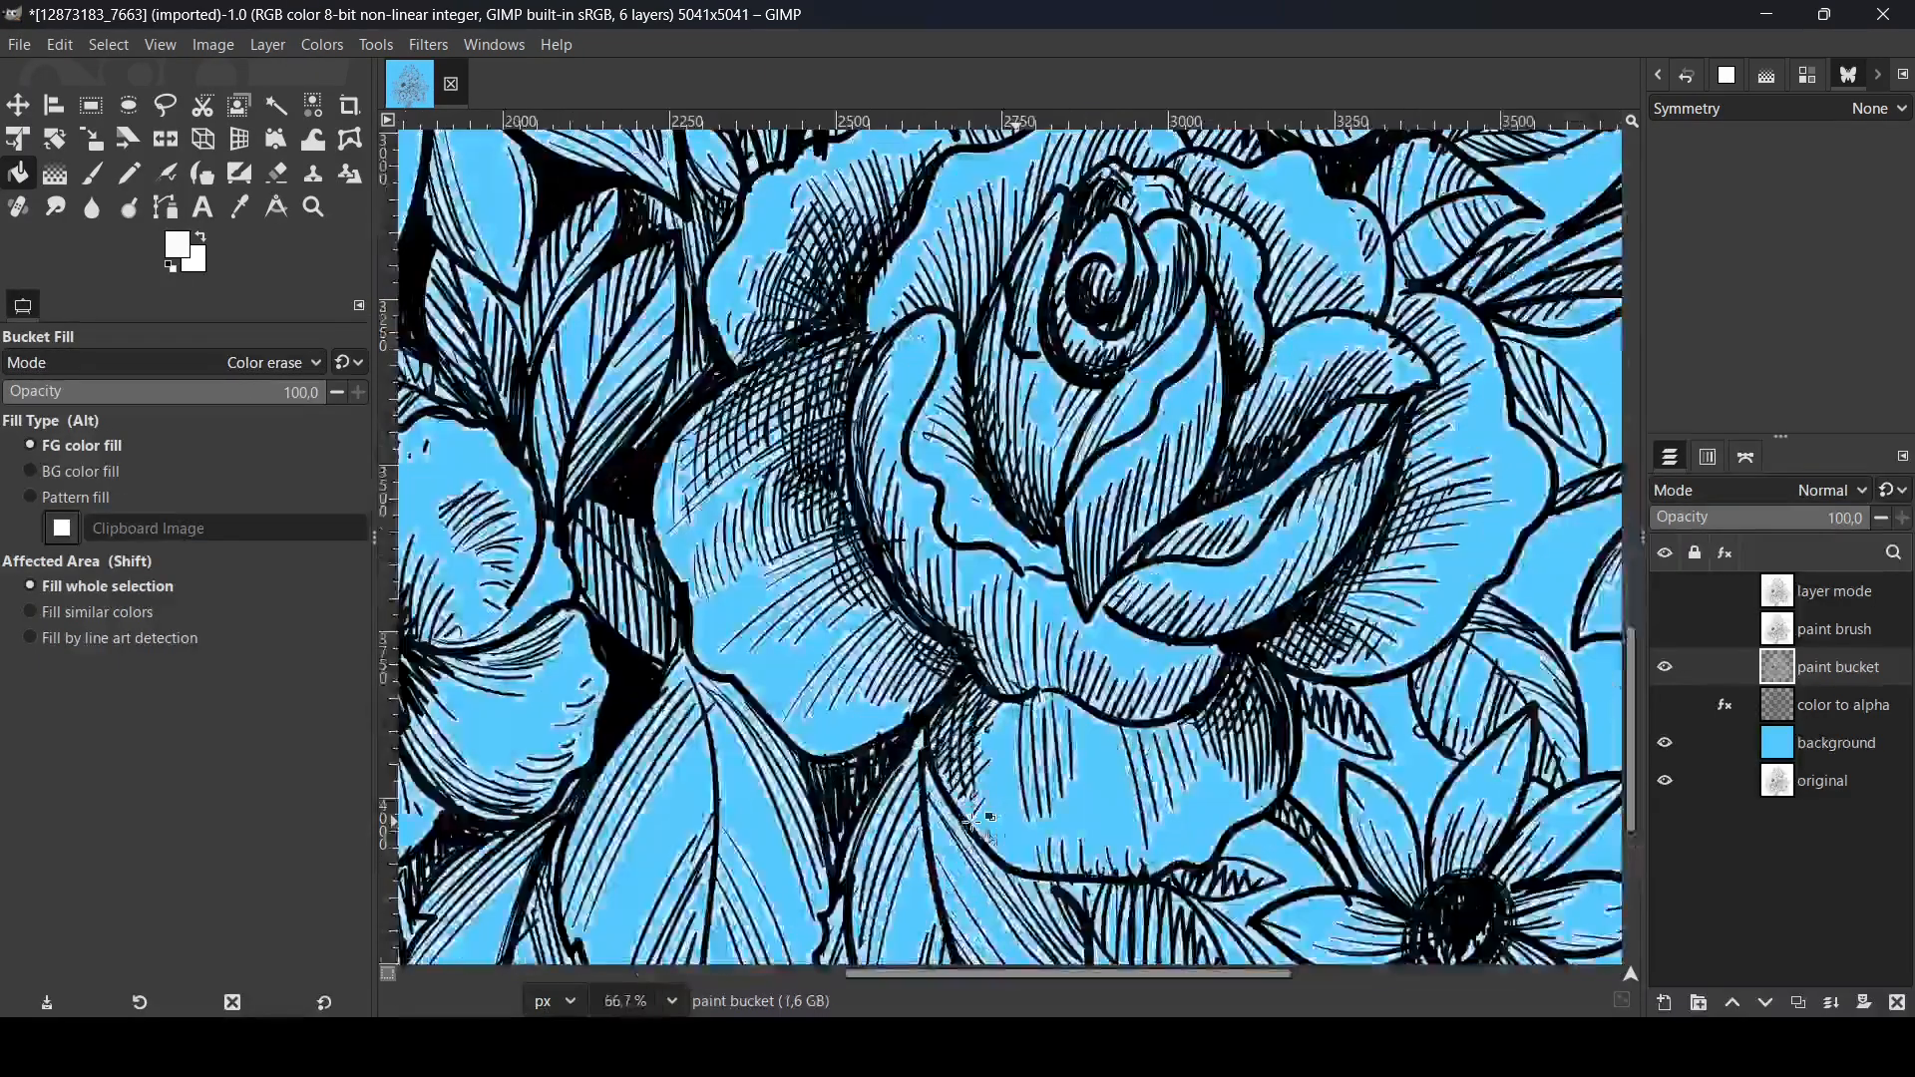
scroll(976, 820, "up", 3, "ctrl")
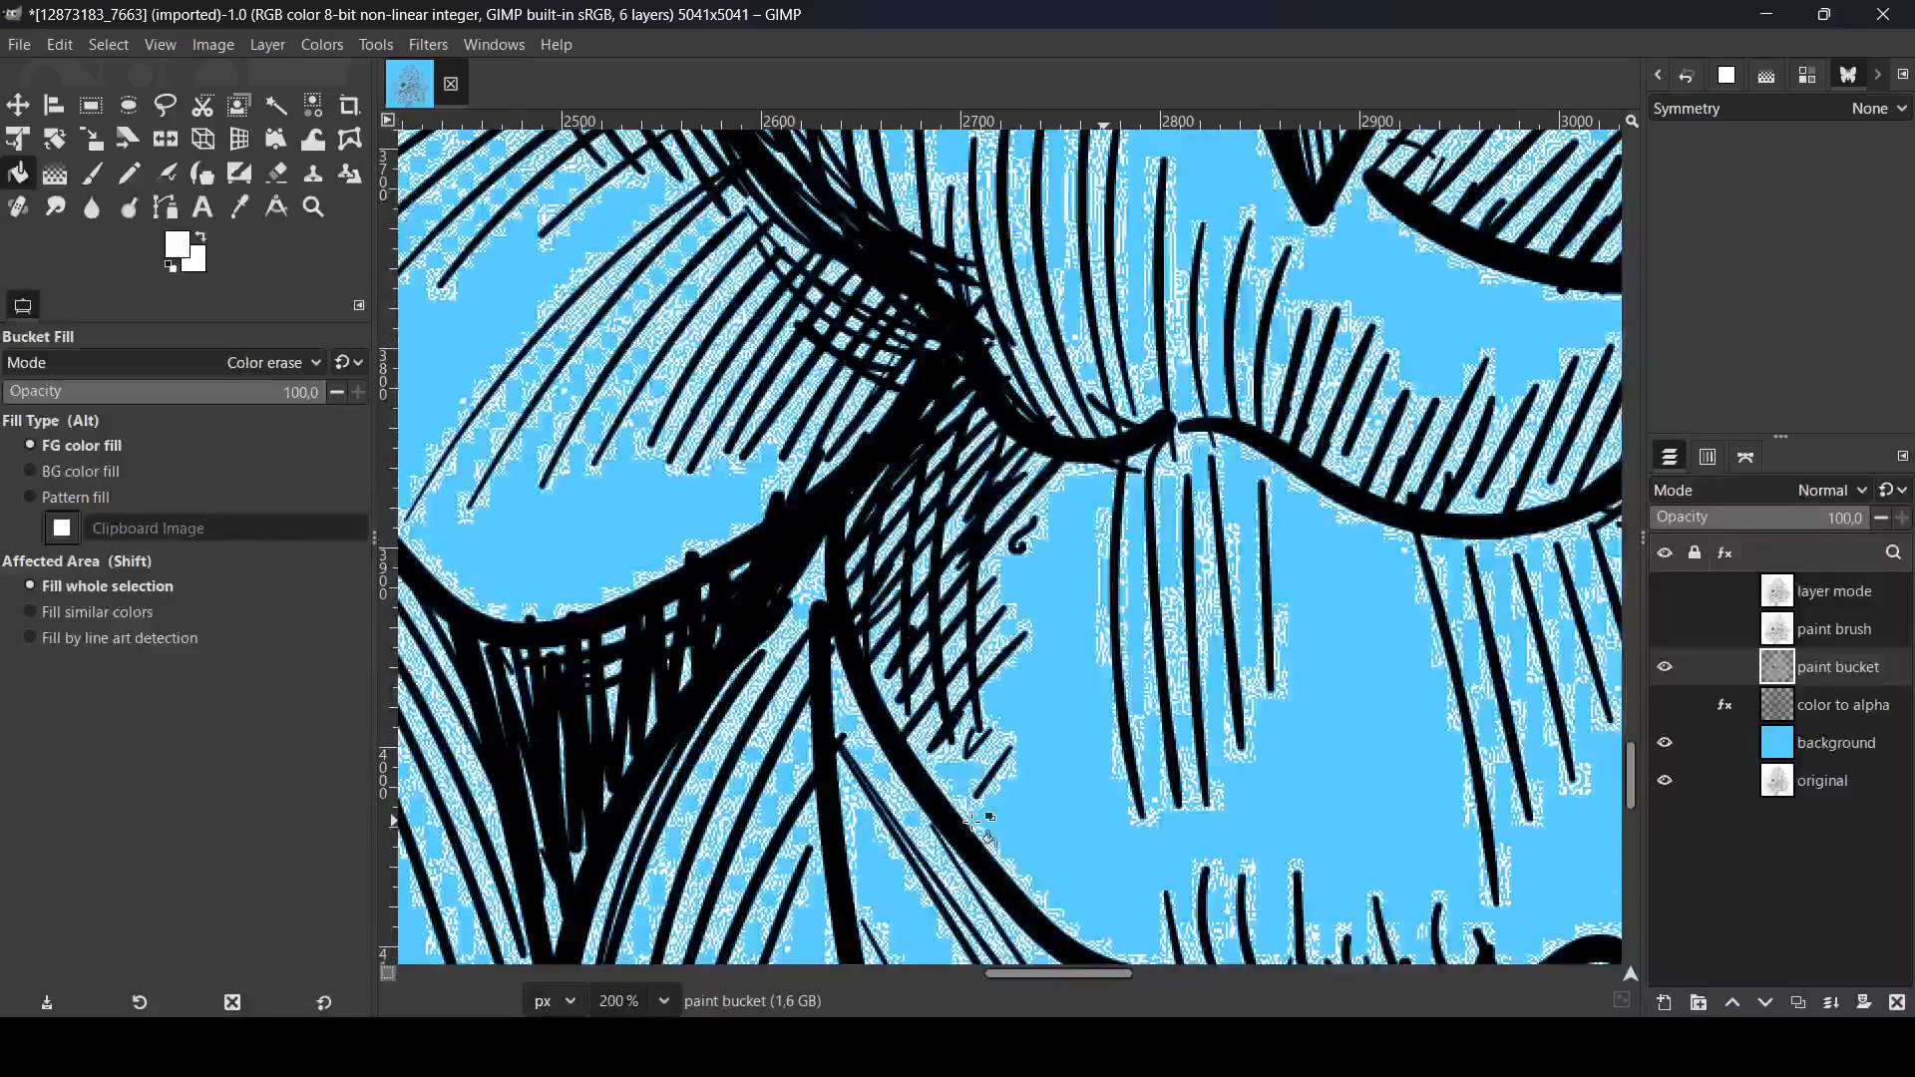
scroll(1234, 658, "up", 4, "ctrl")
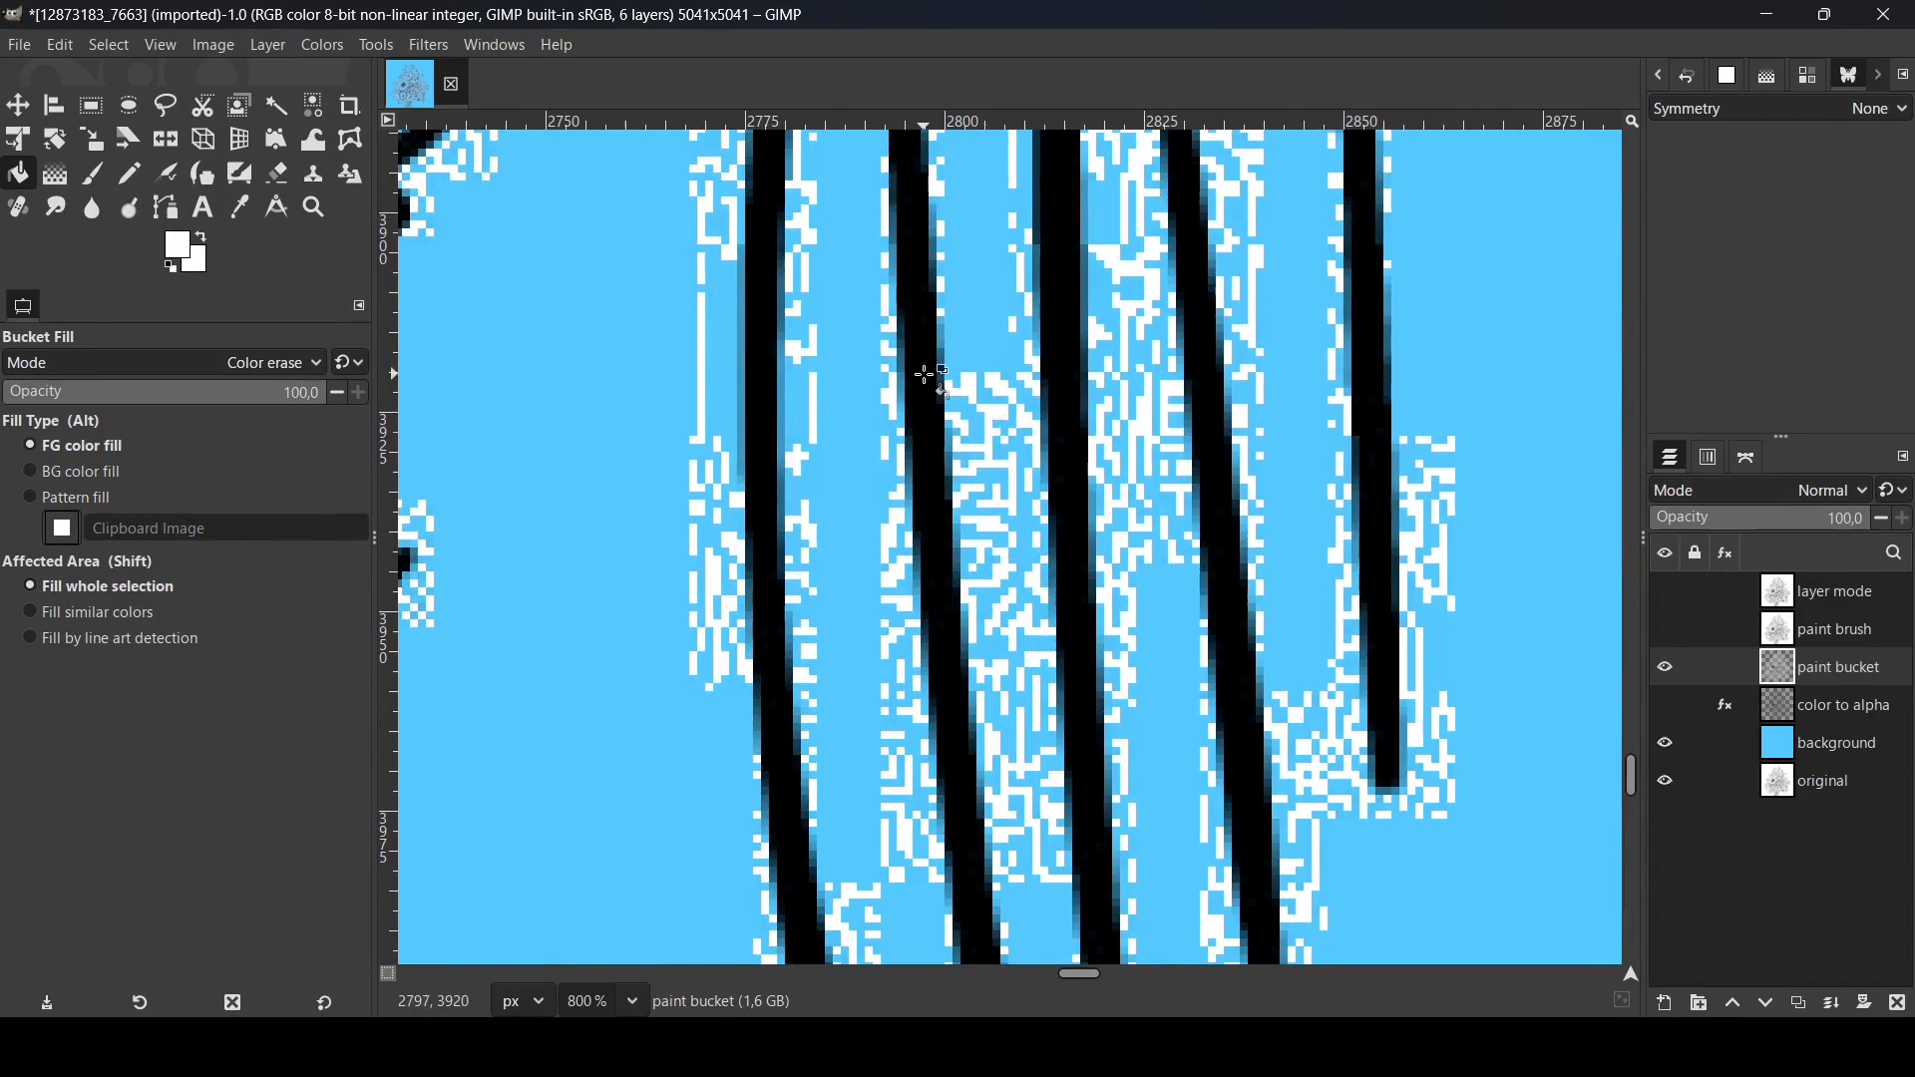
left_click(995, 418)
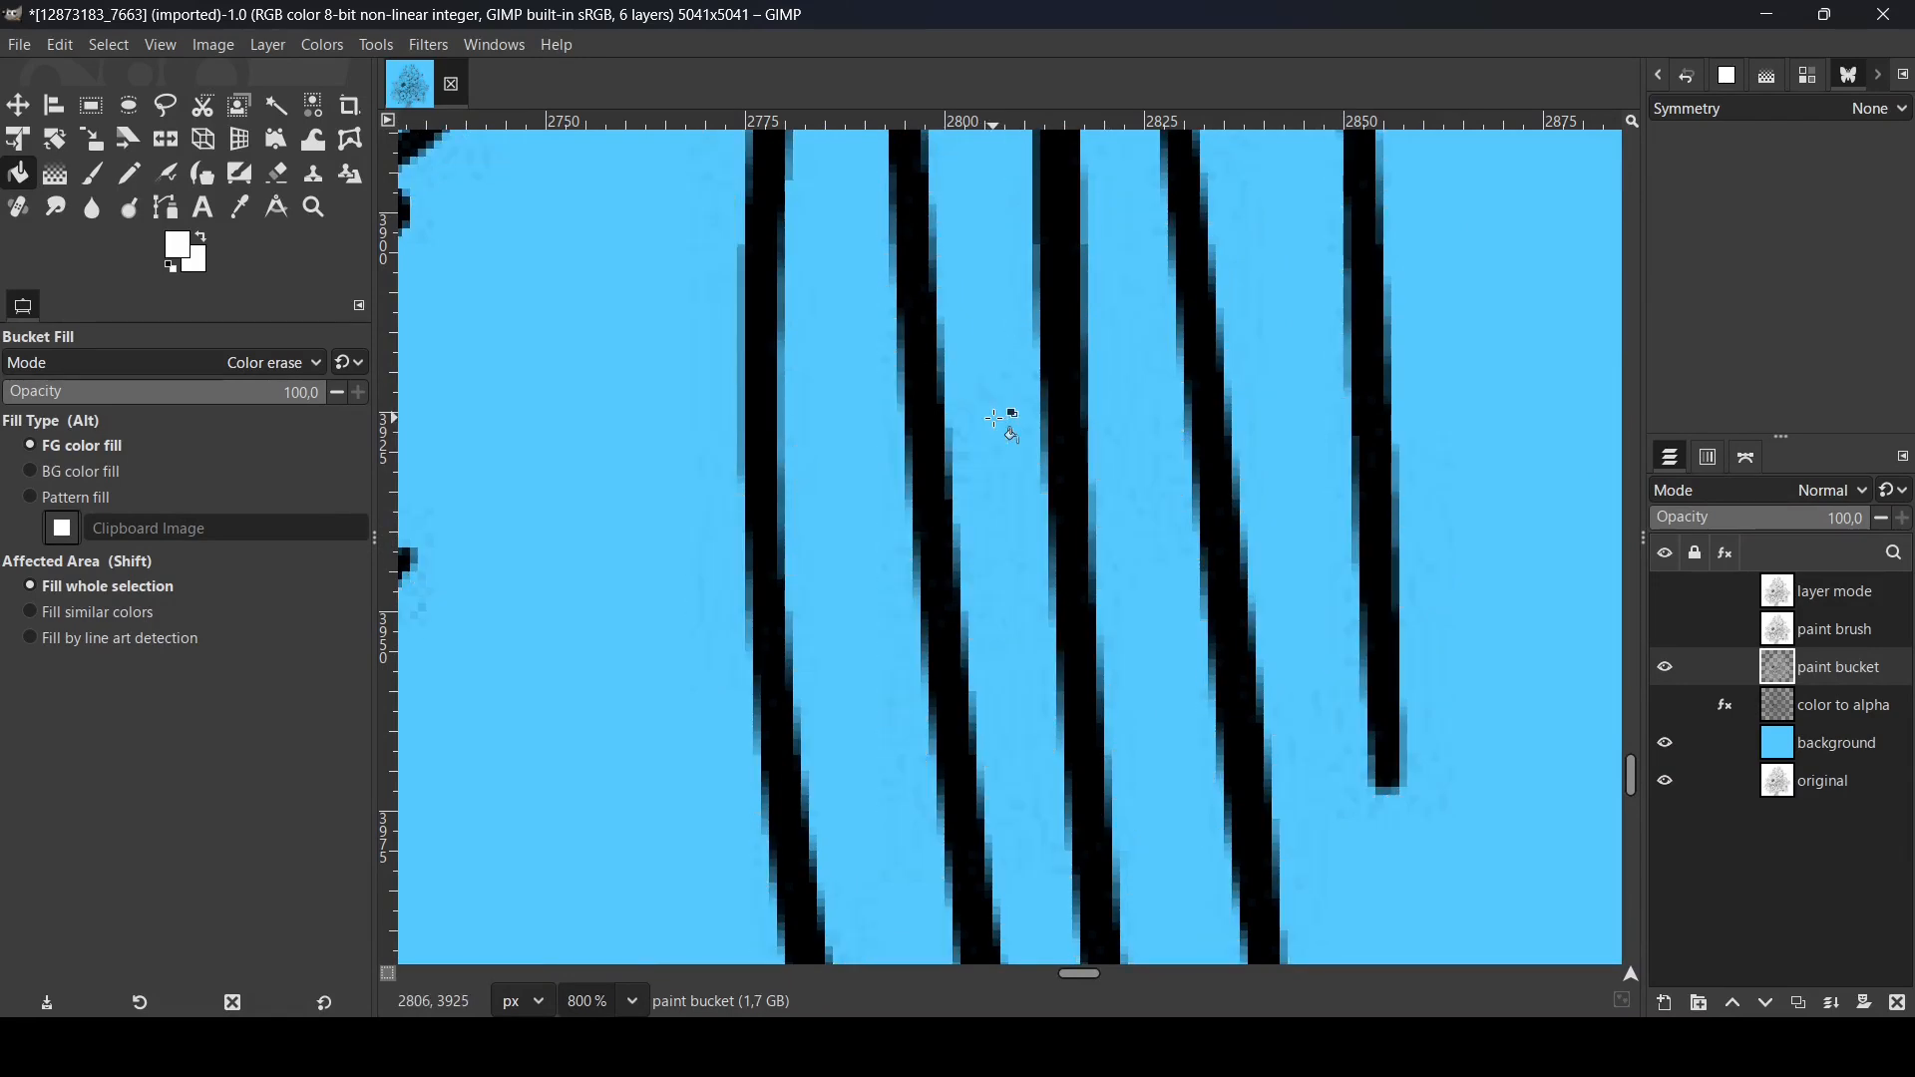
Hide the original layer, and toggle the background and color to alpha layers to check the bucket-filled drawing
scroll(996, 418, "down", 9)
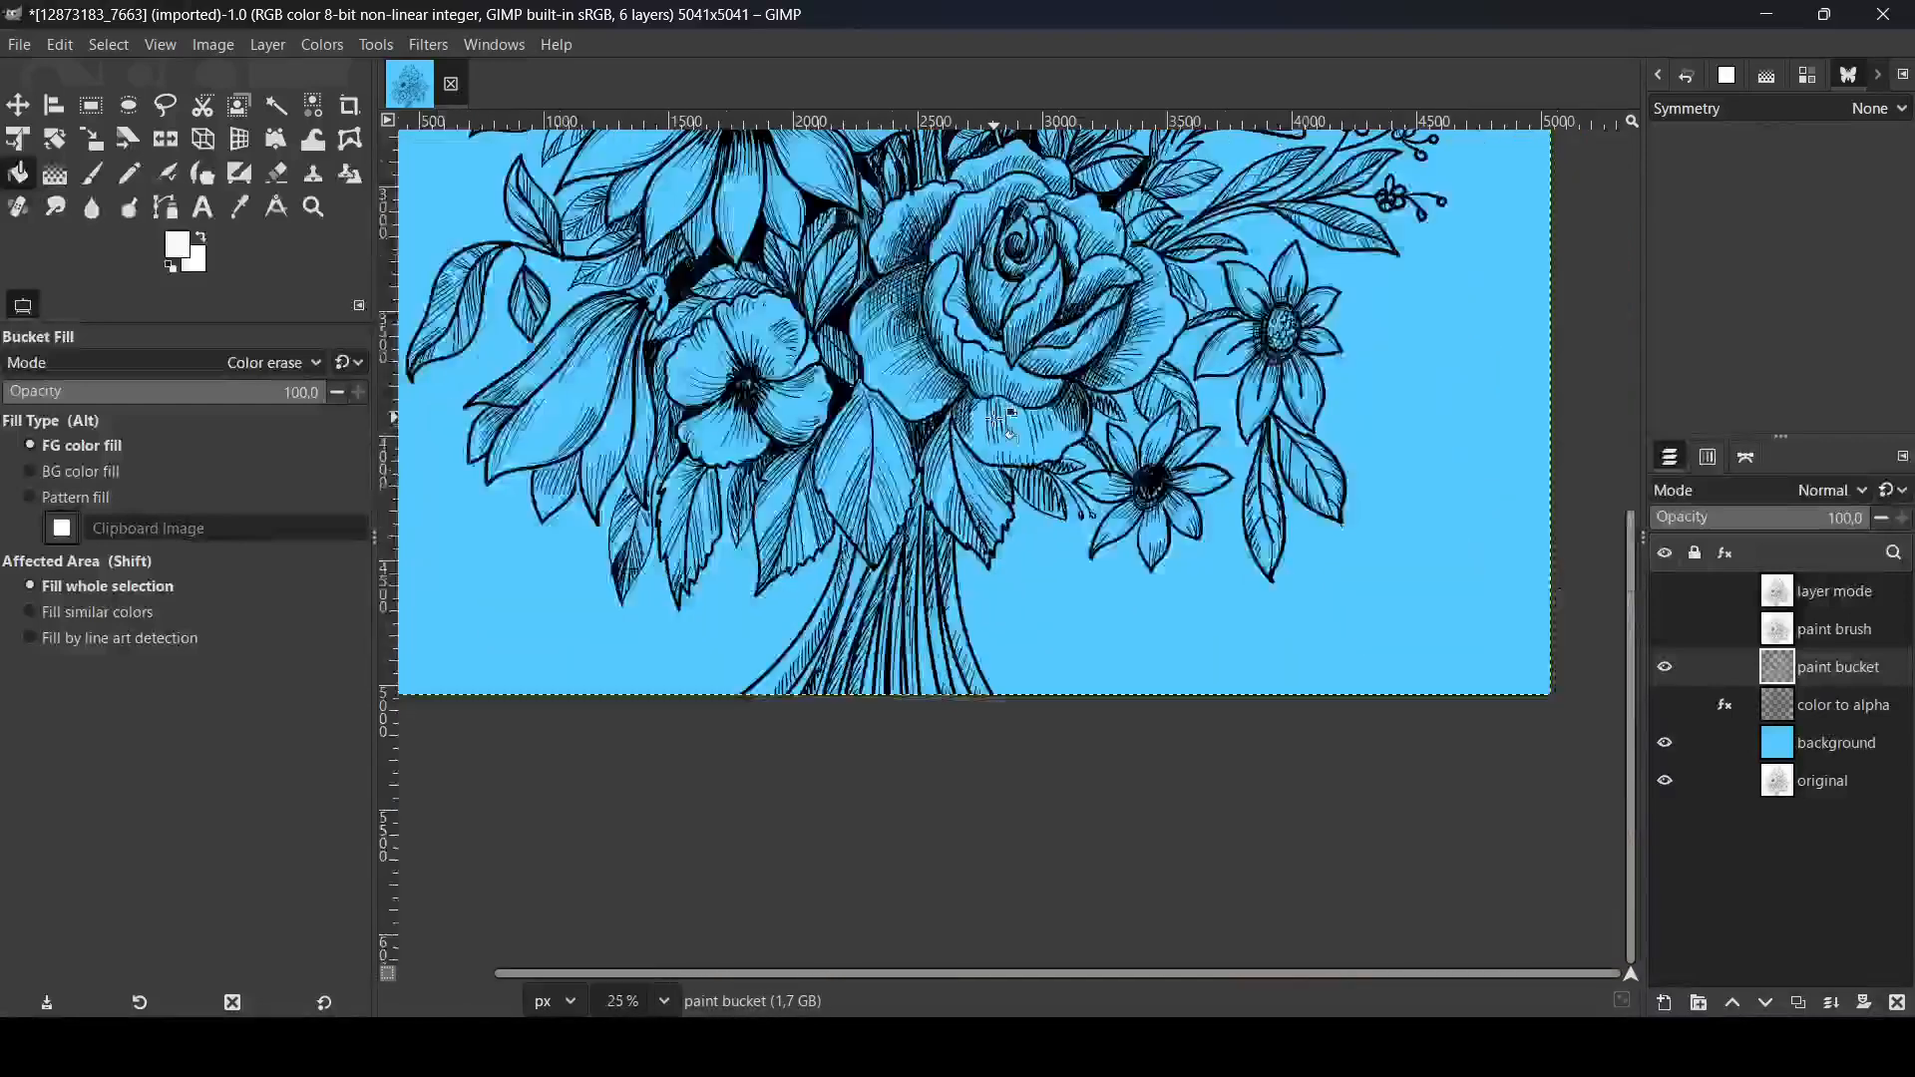
scroll(996, 418, "down", 1)
left_click(1666, 781)
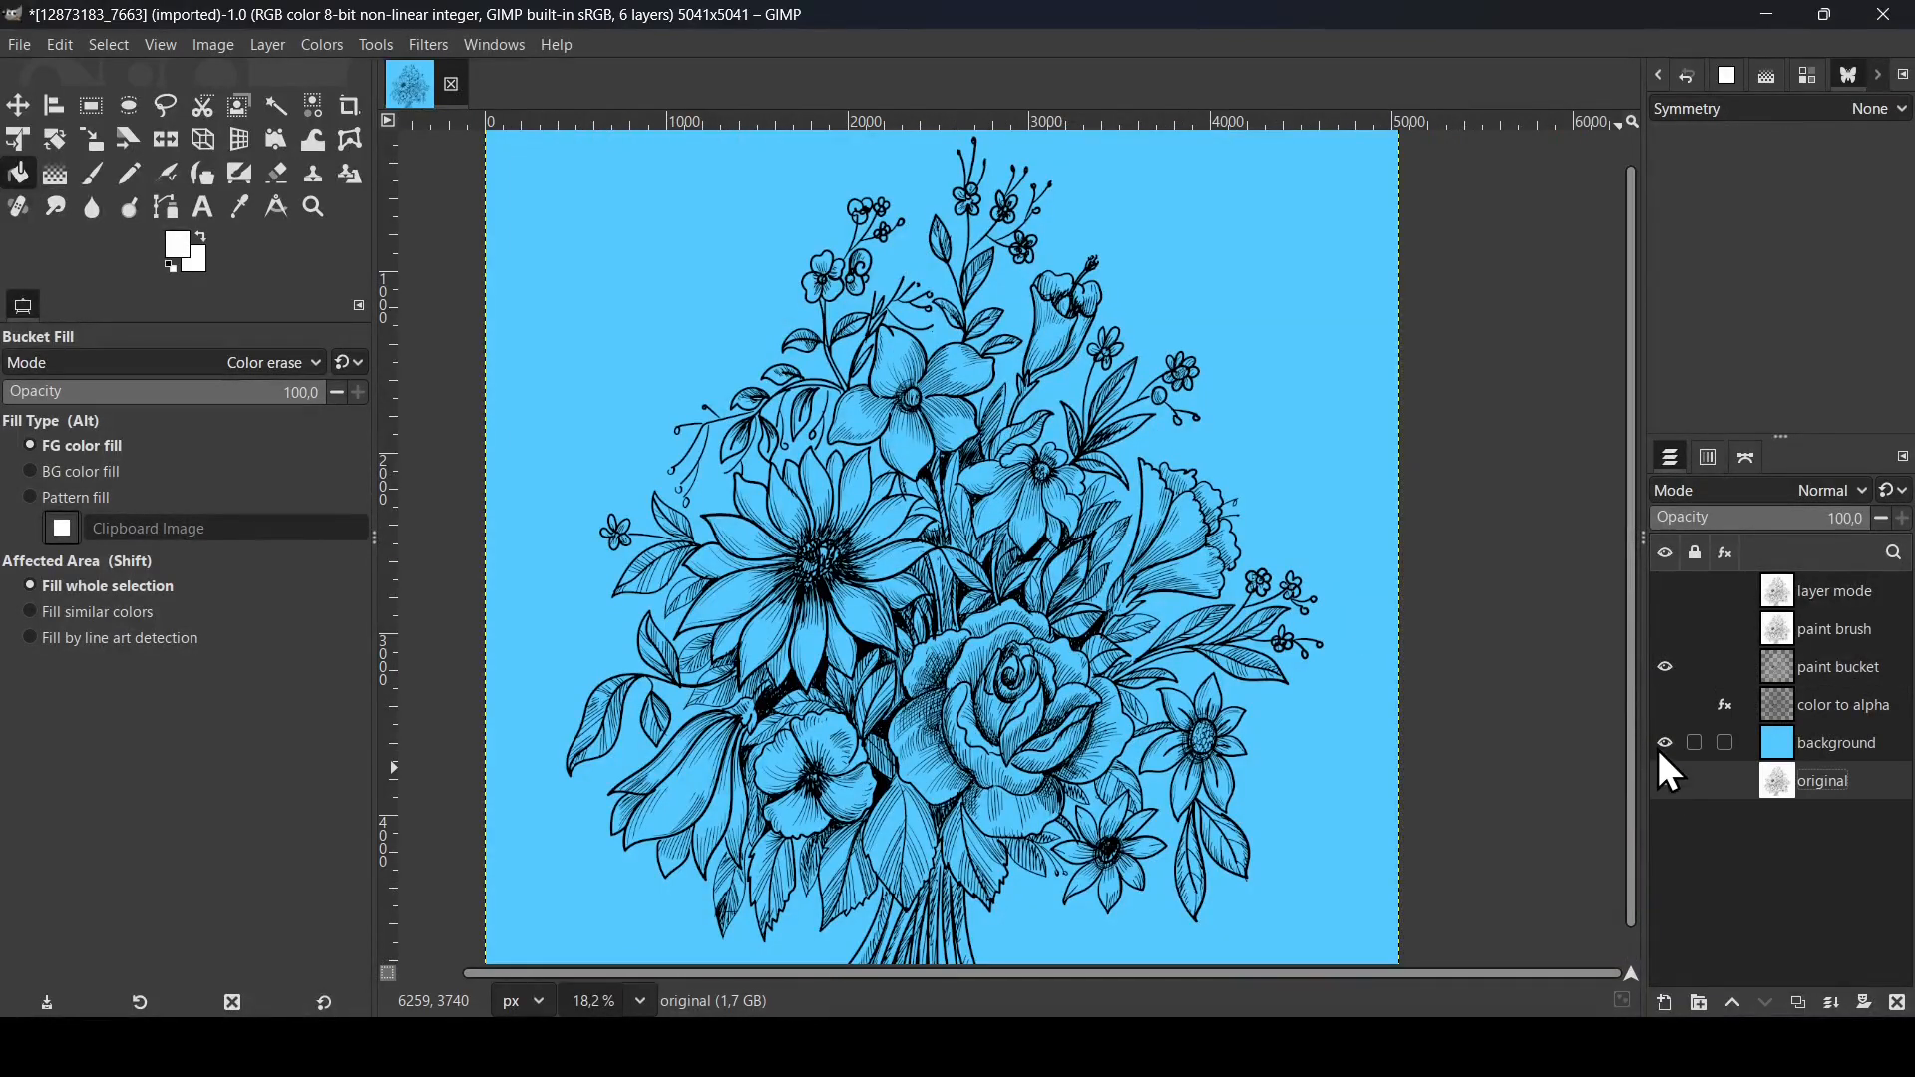
left_click(1666, 744)
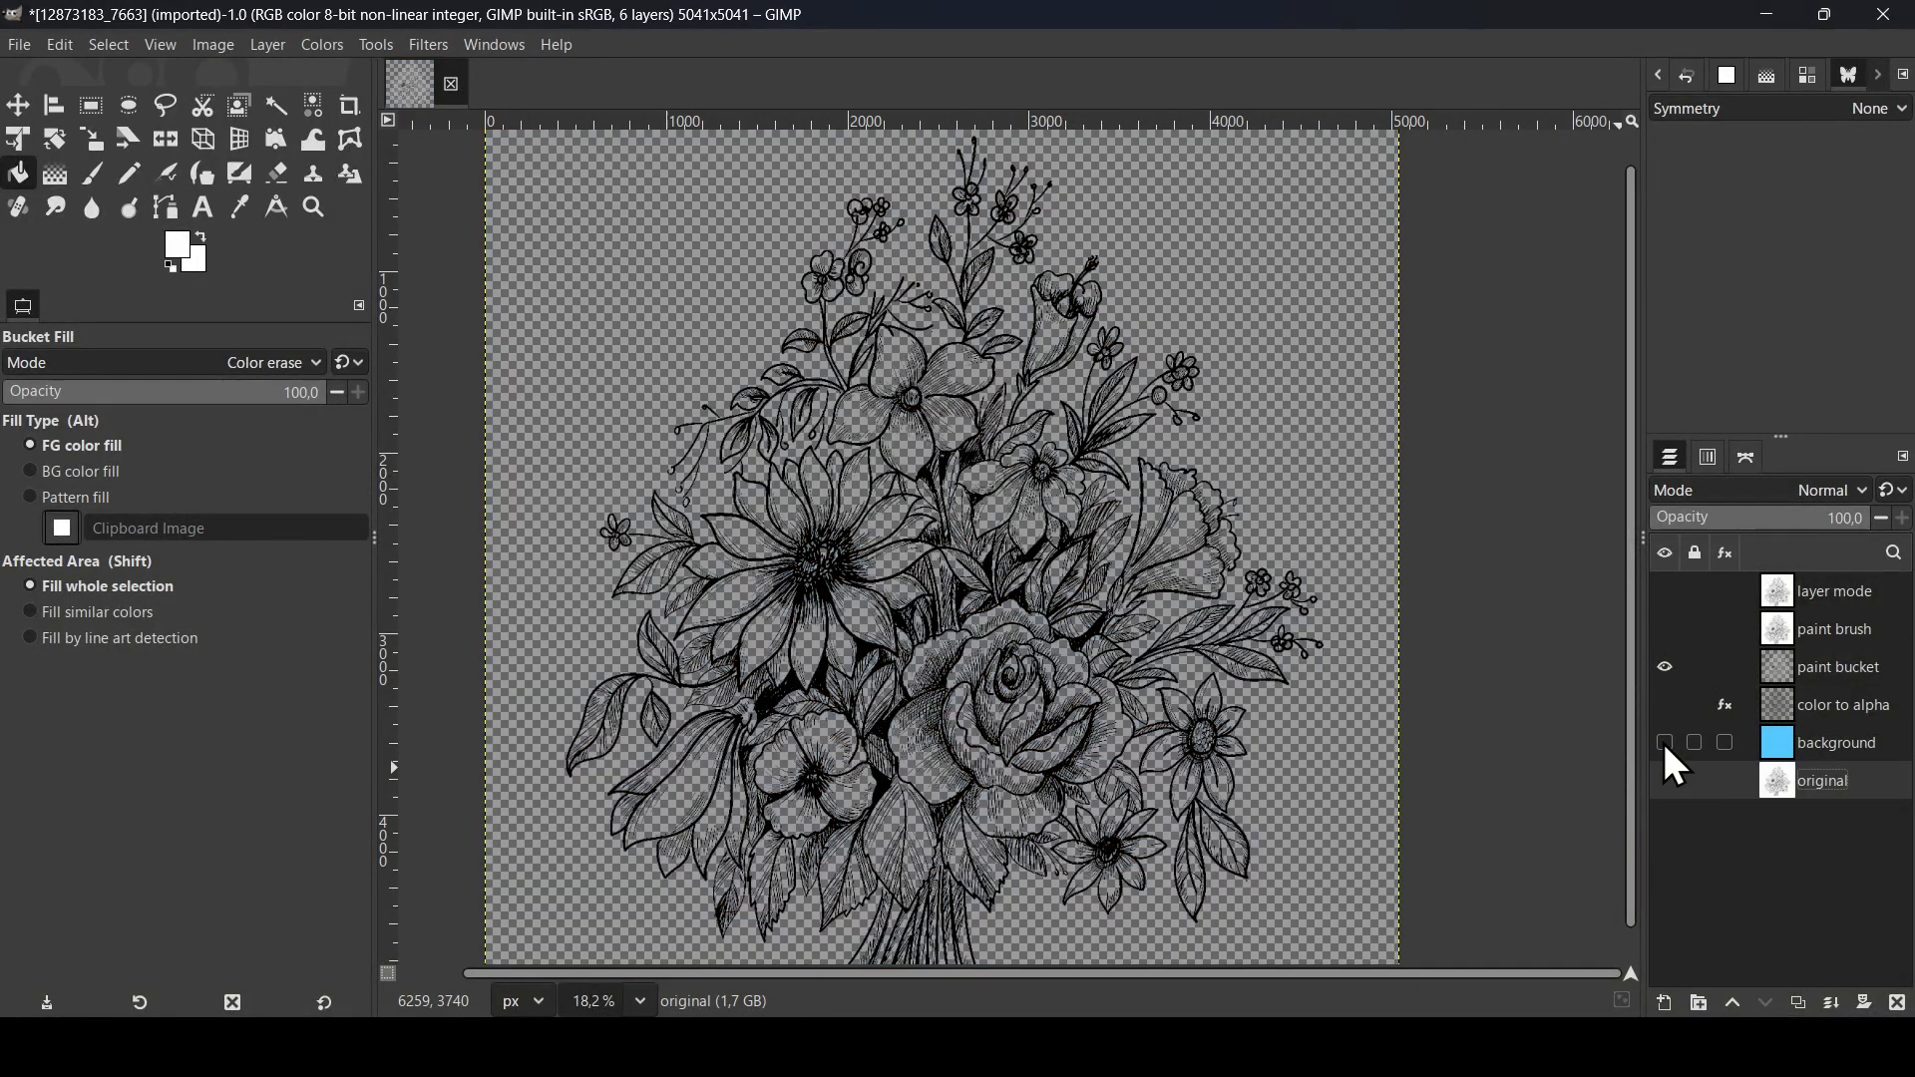
left_click(1666, 705)
left_click(1667, 742)
left_click(1664, 706)
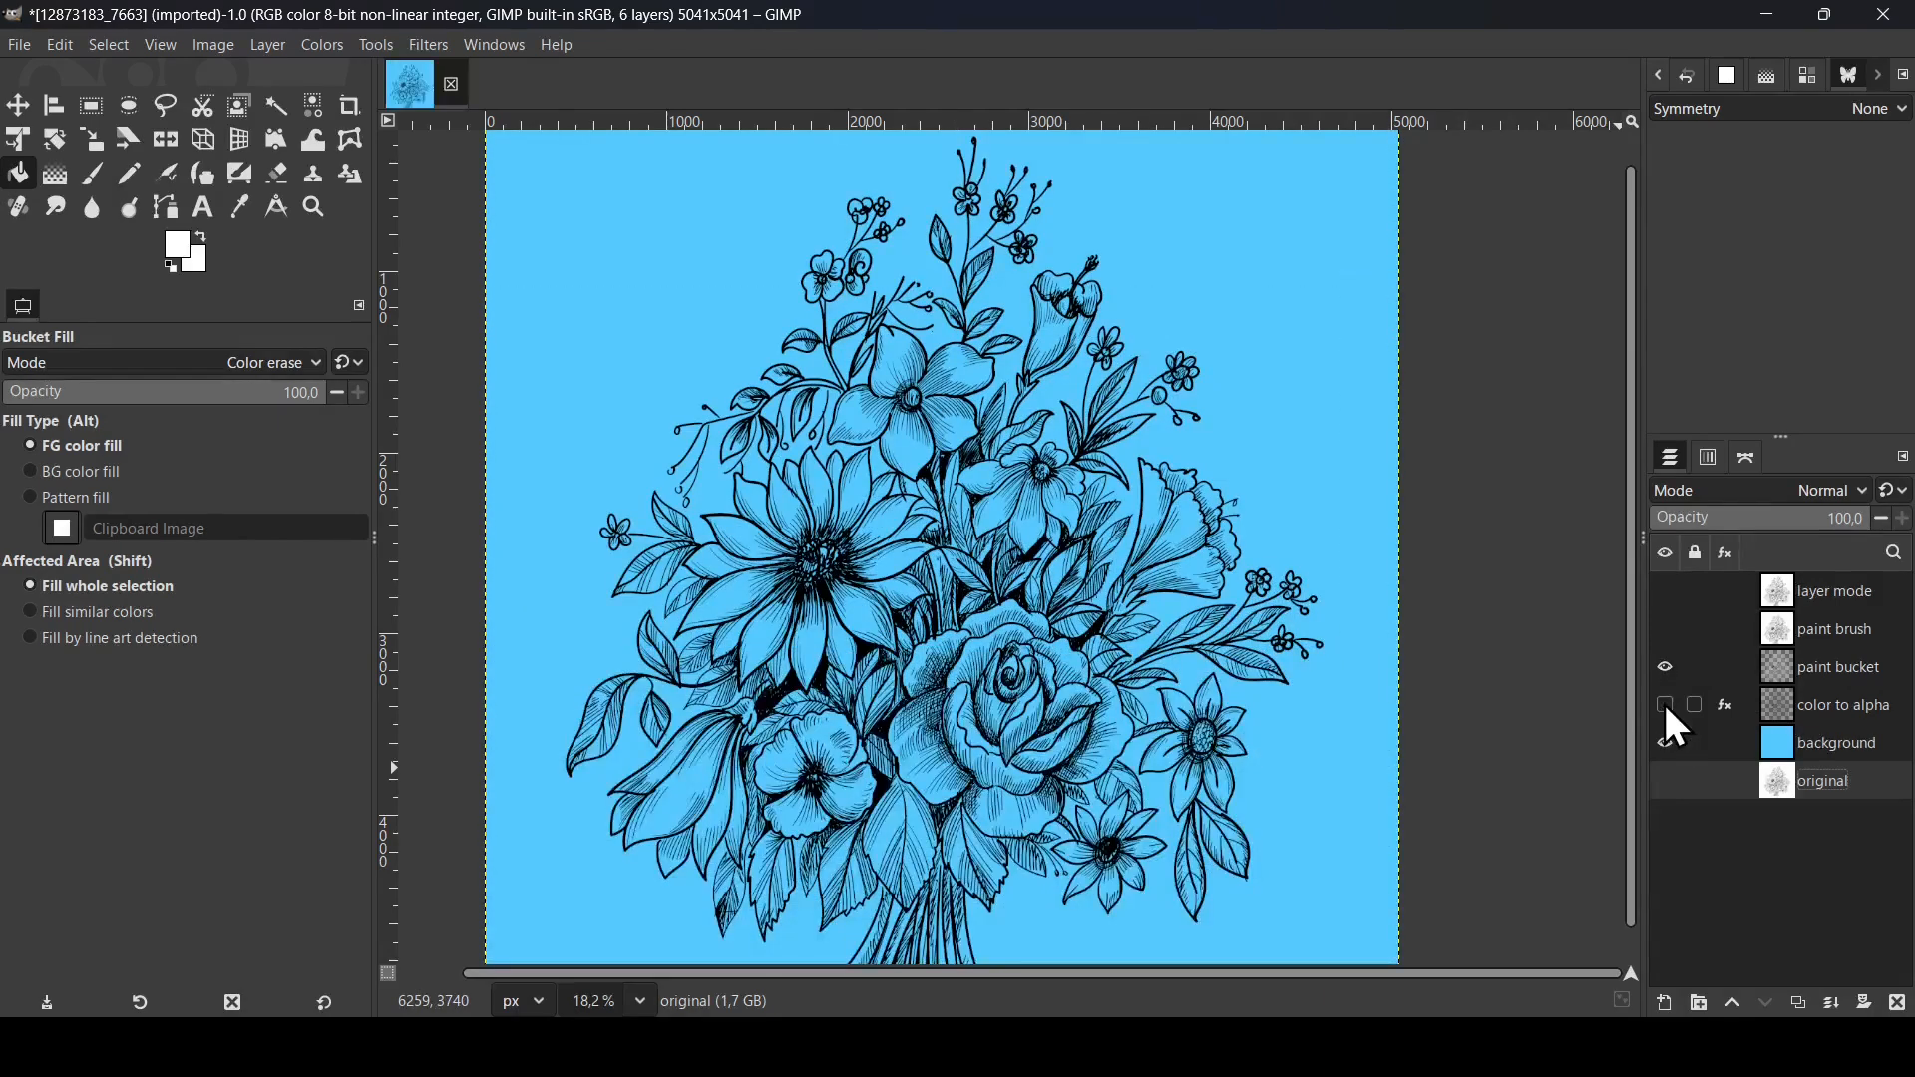
Hide the paint bucket layer, and select and show the paint brush layer
left_click(1663, 666)
left_click(1778, 631)
left_click(1664, 629)
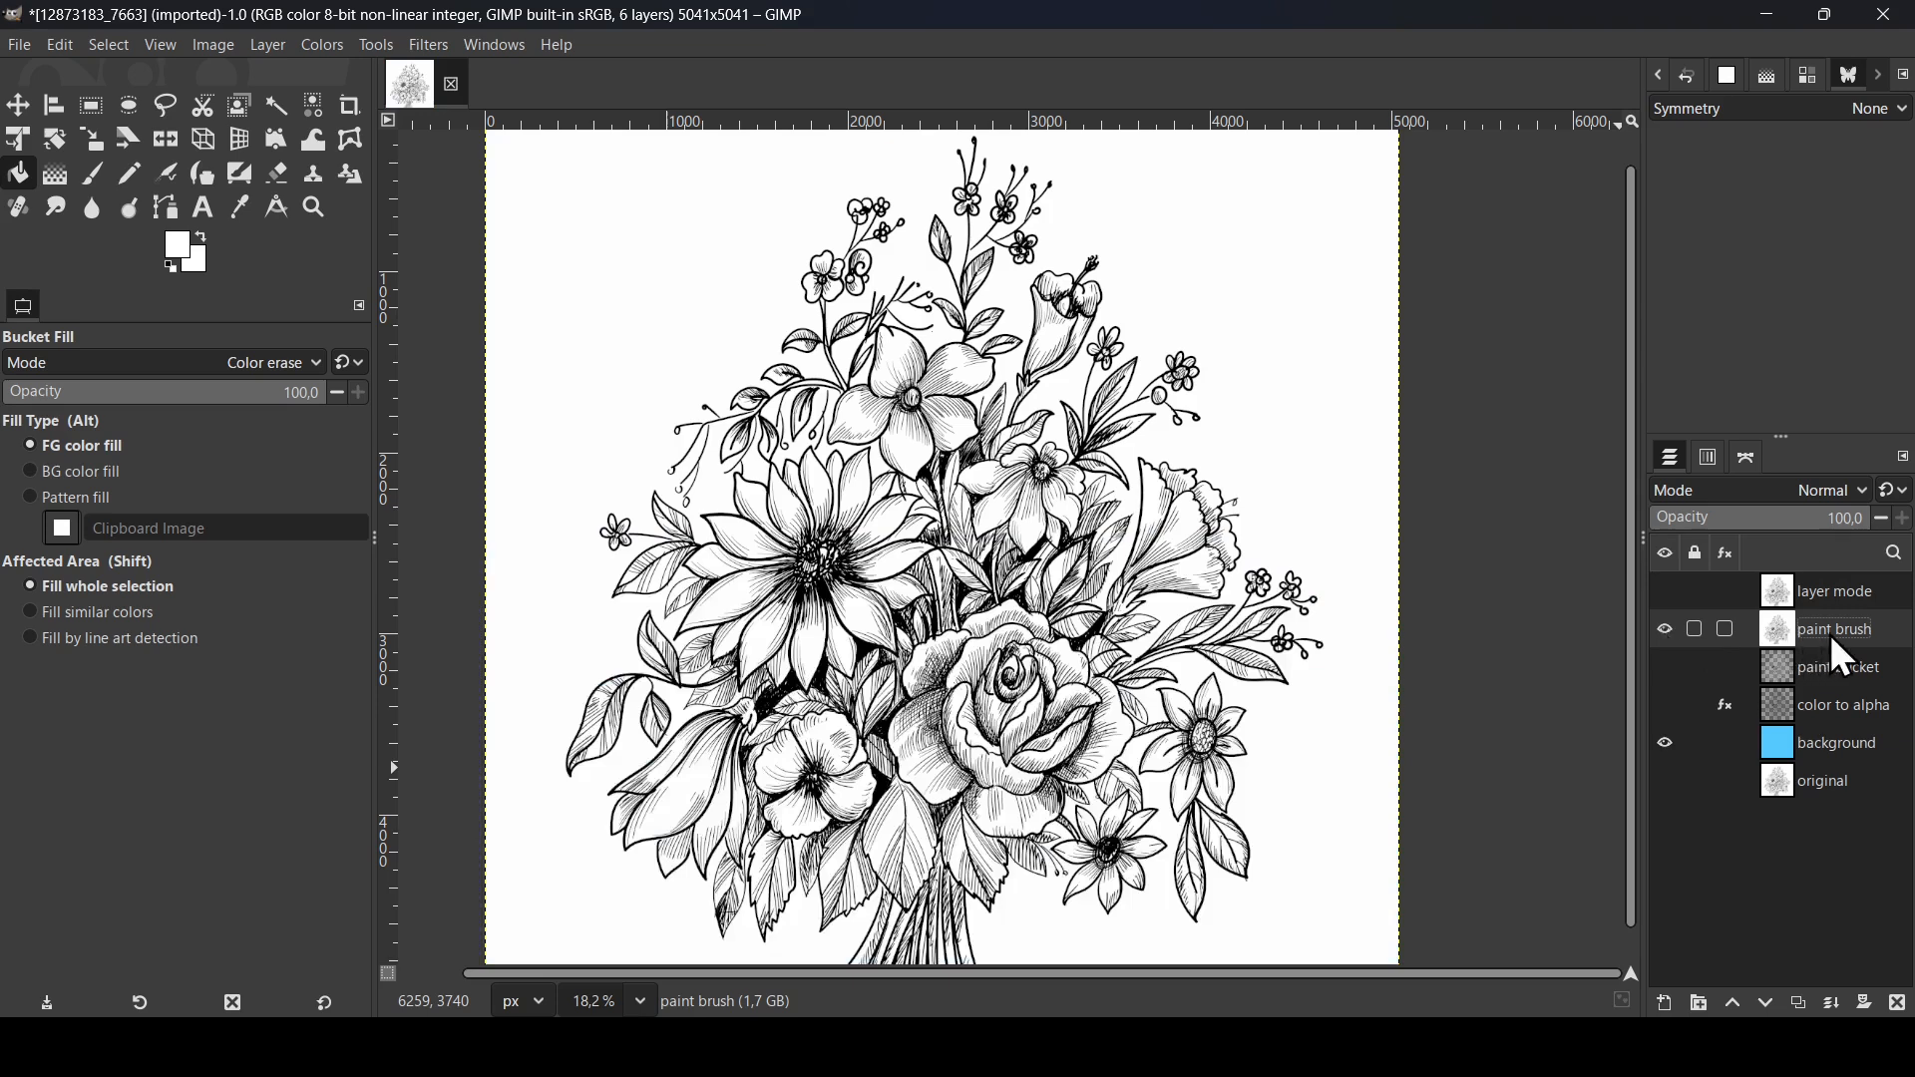
Erase white across most of the bouquet with the Paintbrush in Color erase mode at hardness 100 and size 843
left_click(94, 174)
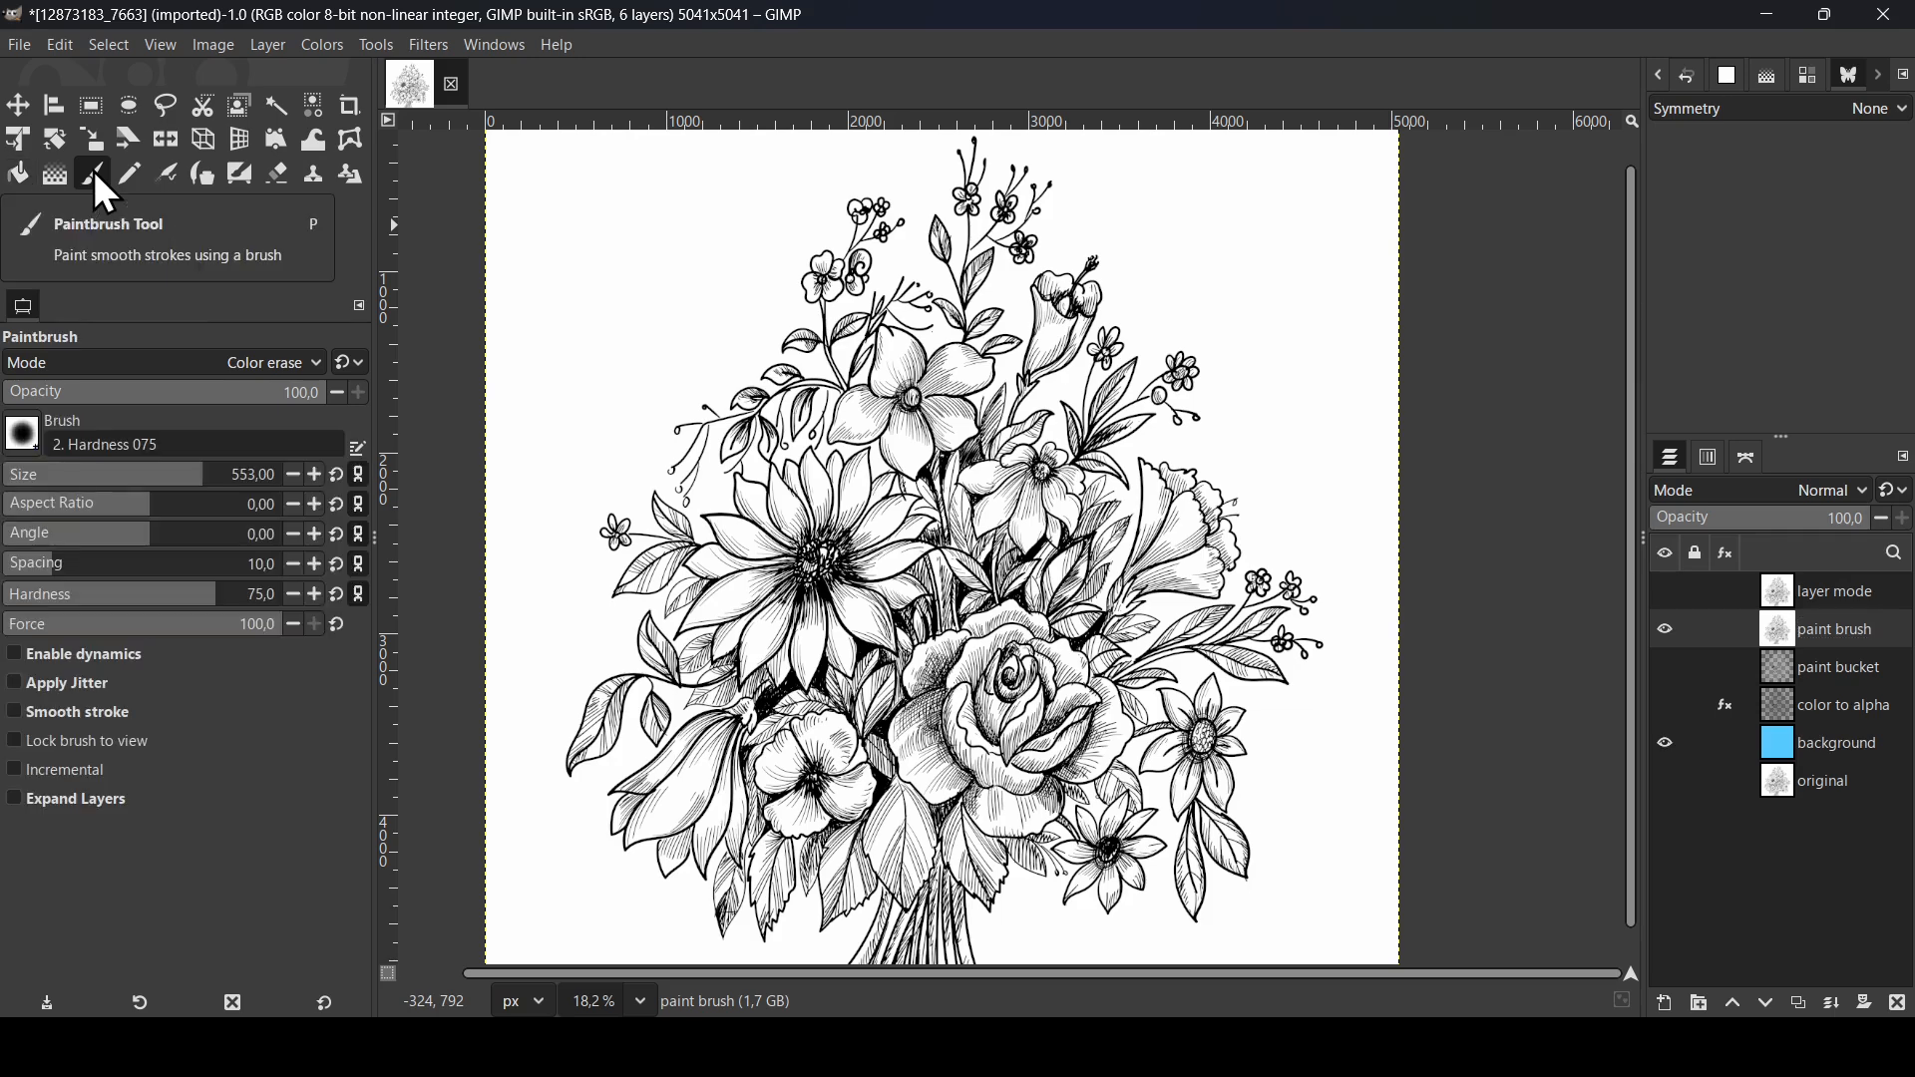
left_click(212, 367)
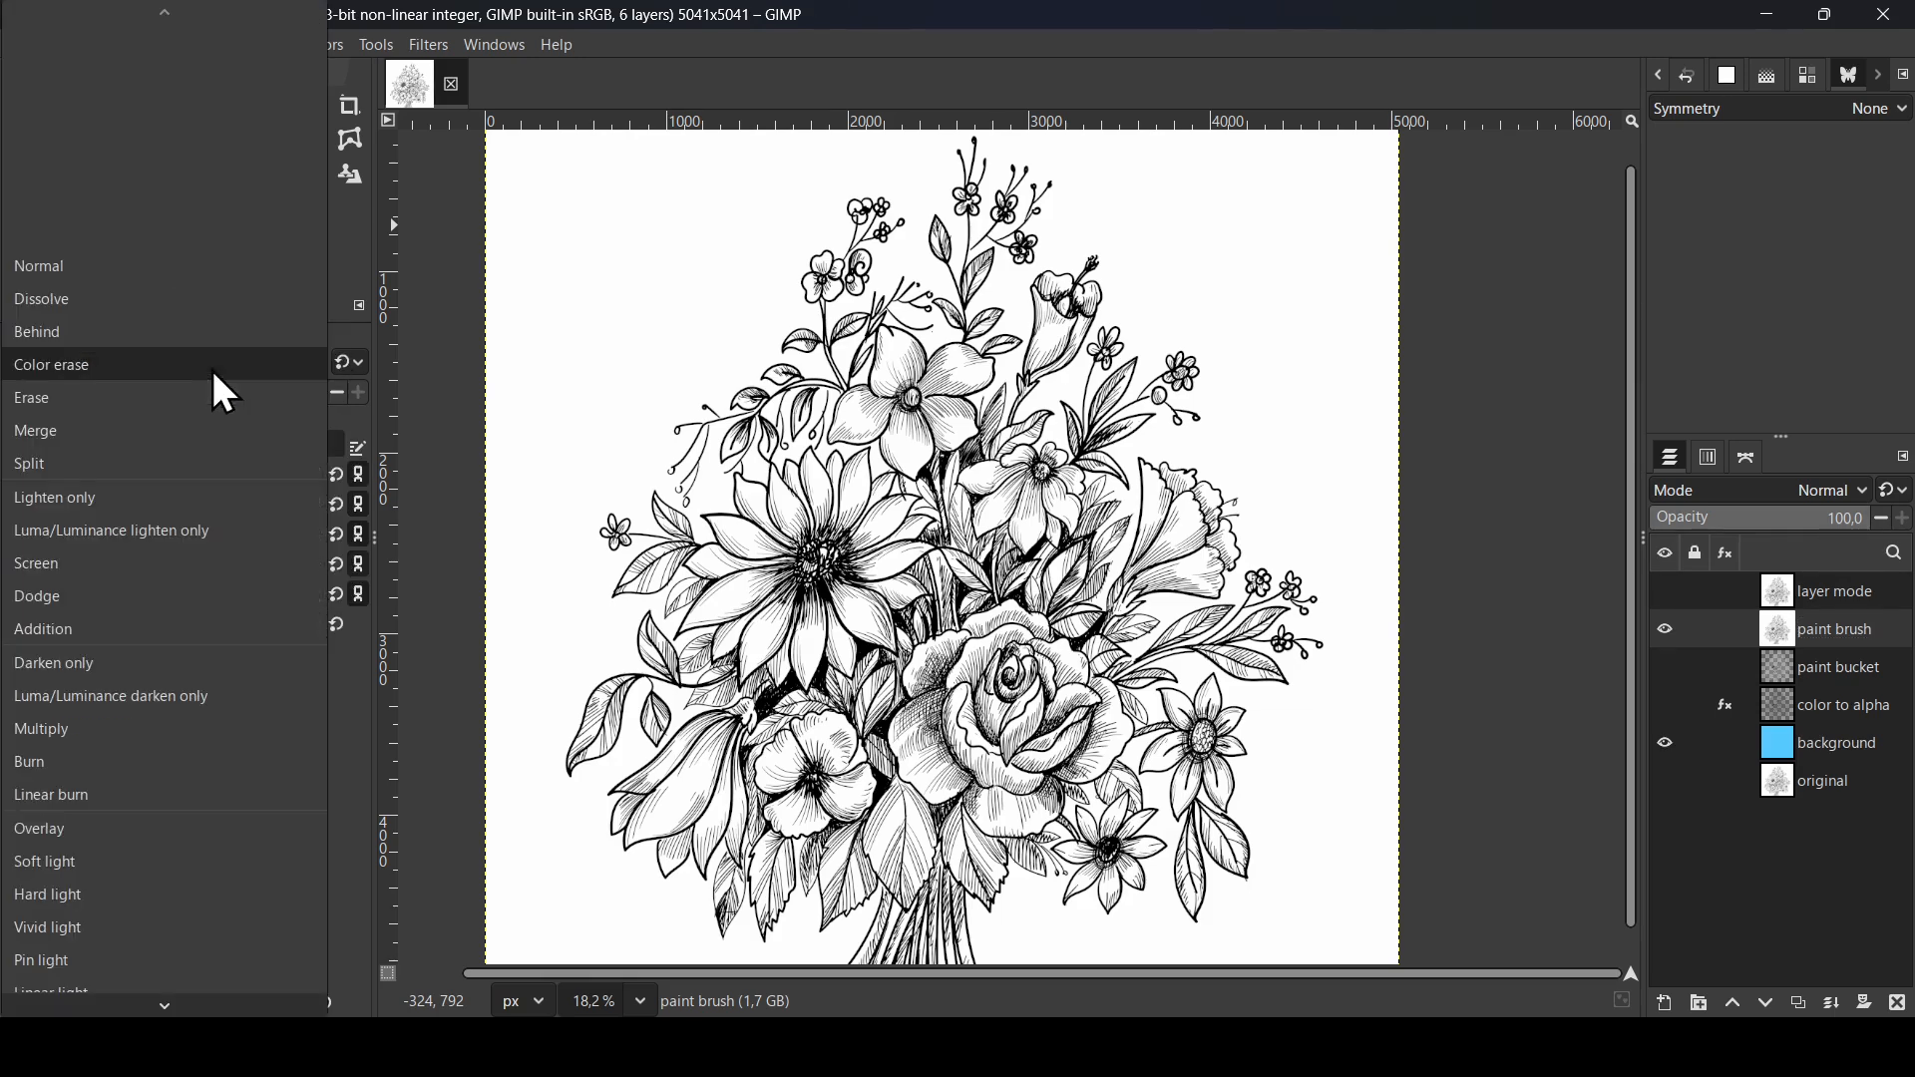
left_click(158, 375)
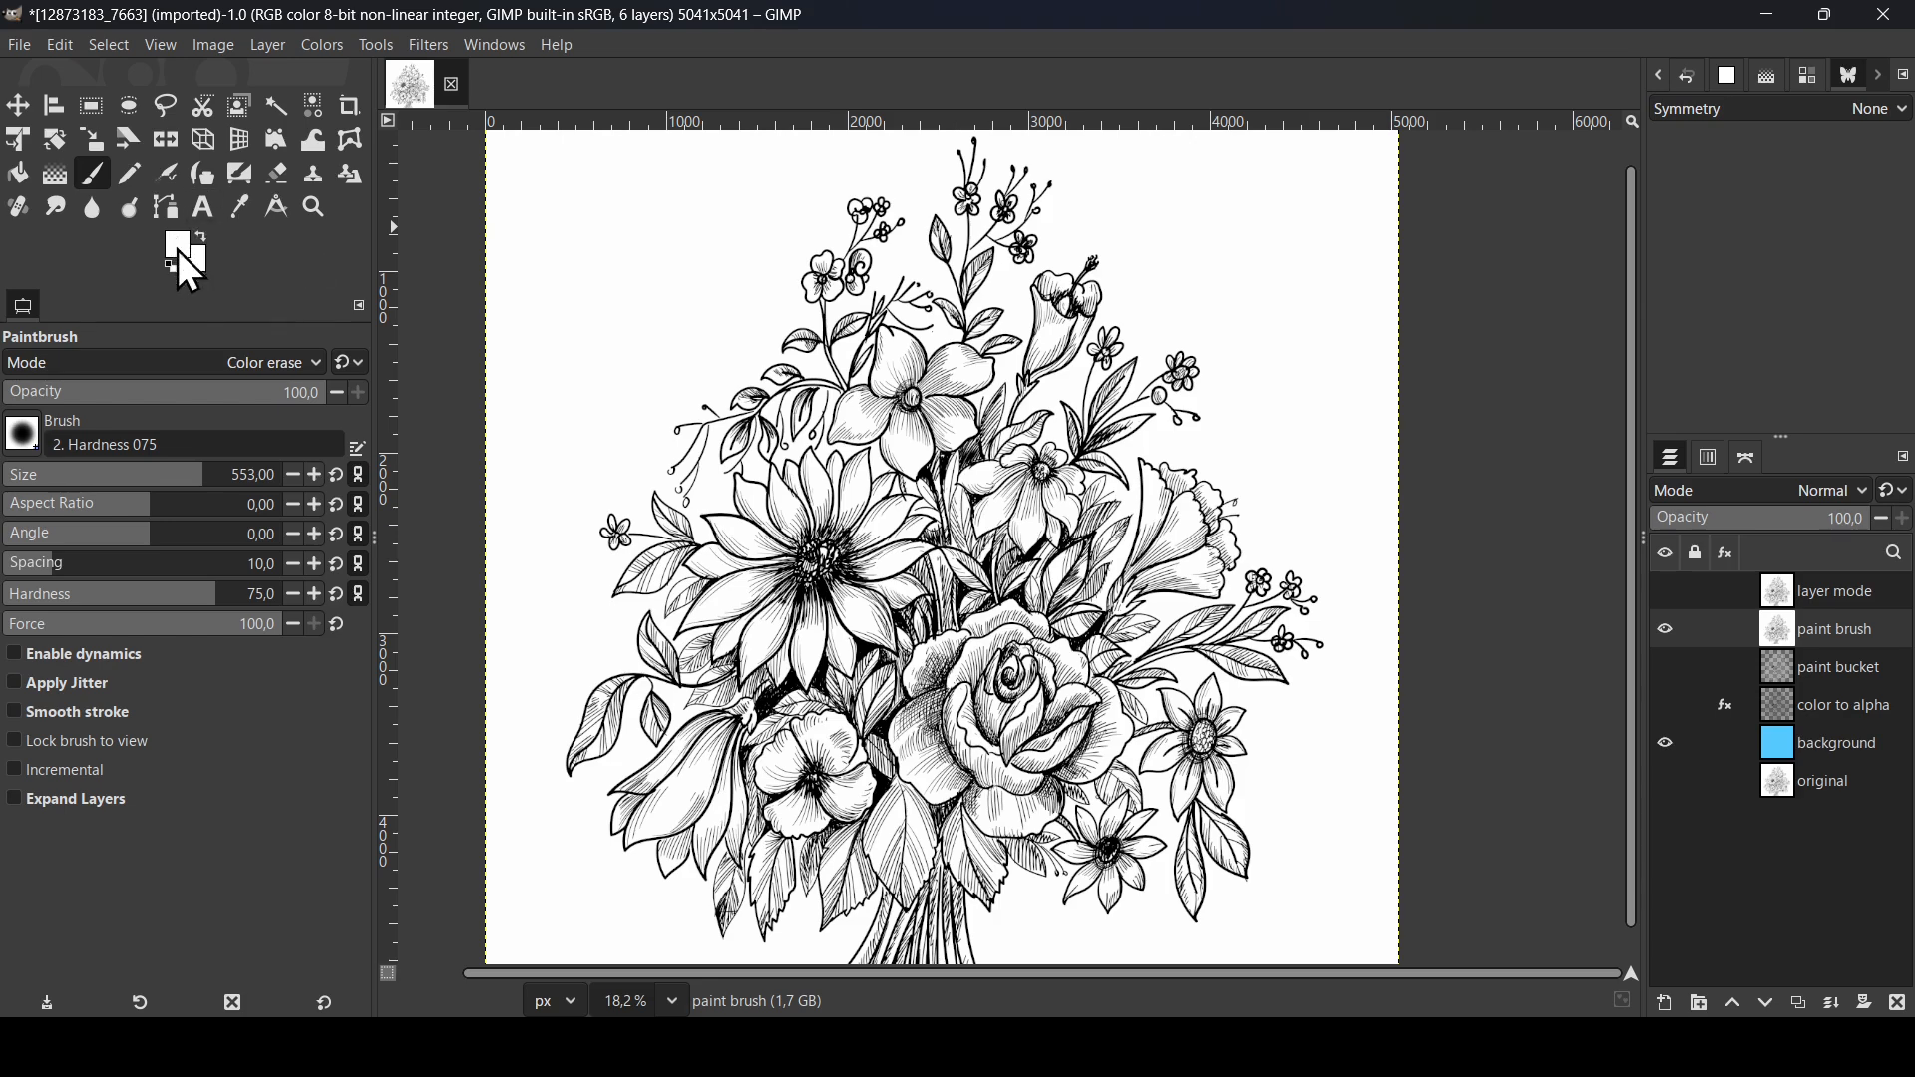
left_click_drag(220, 599, 342, 612)
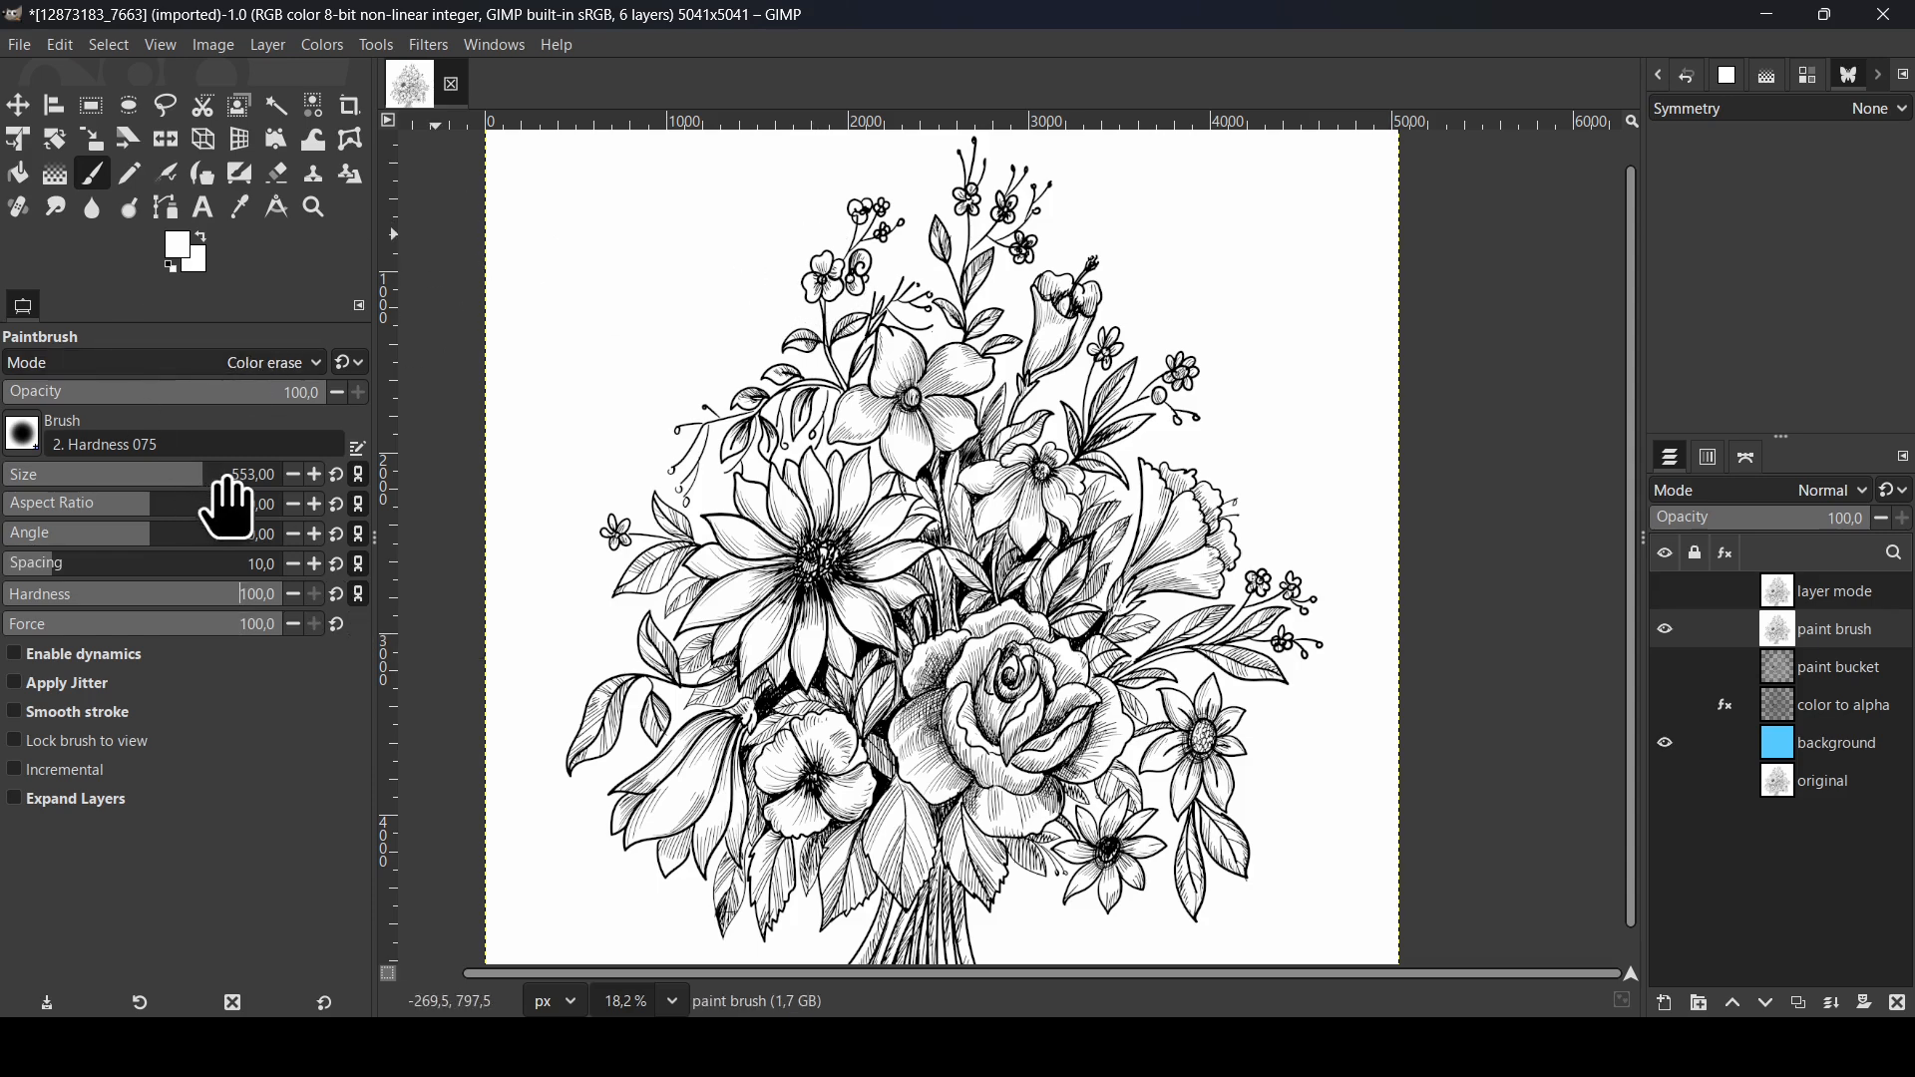
left_click_drag(225, 483, 282, 484)
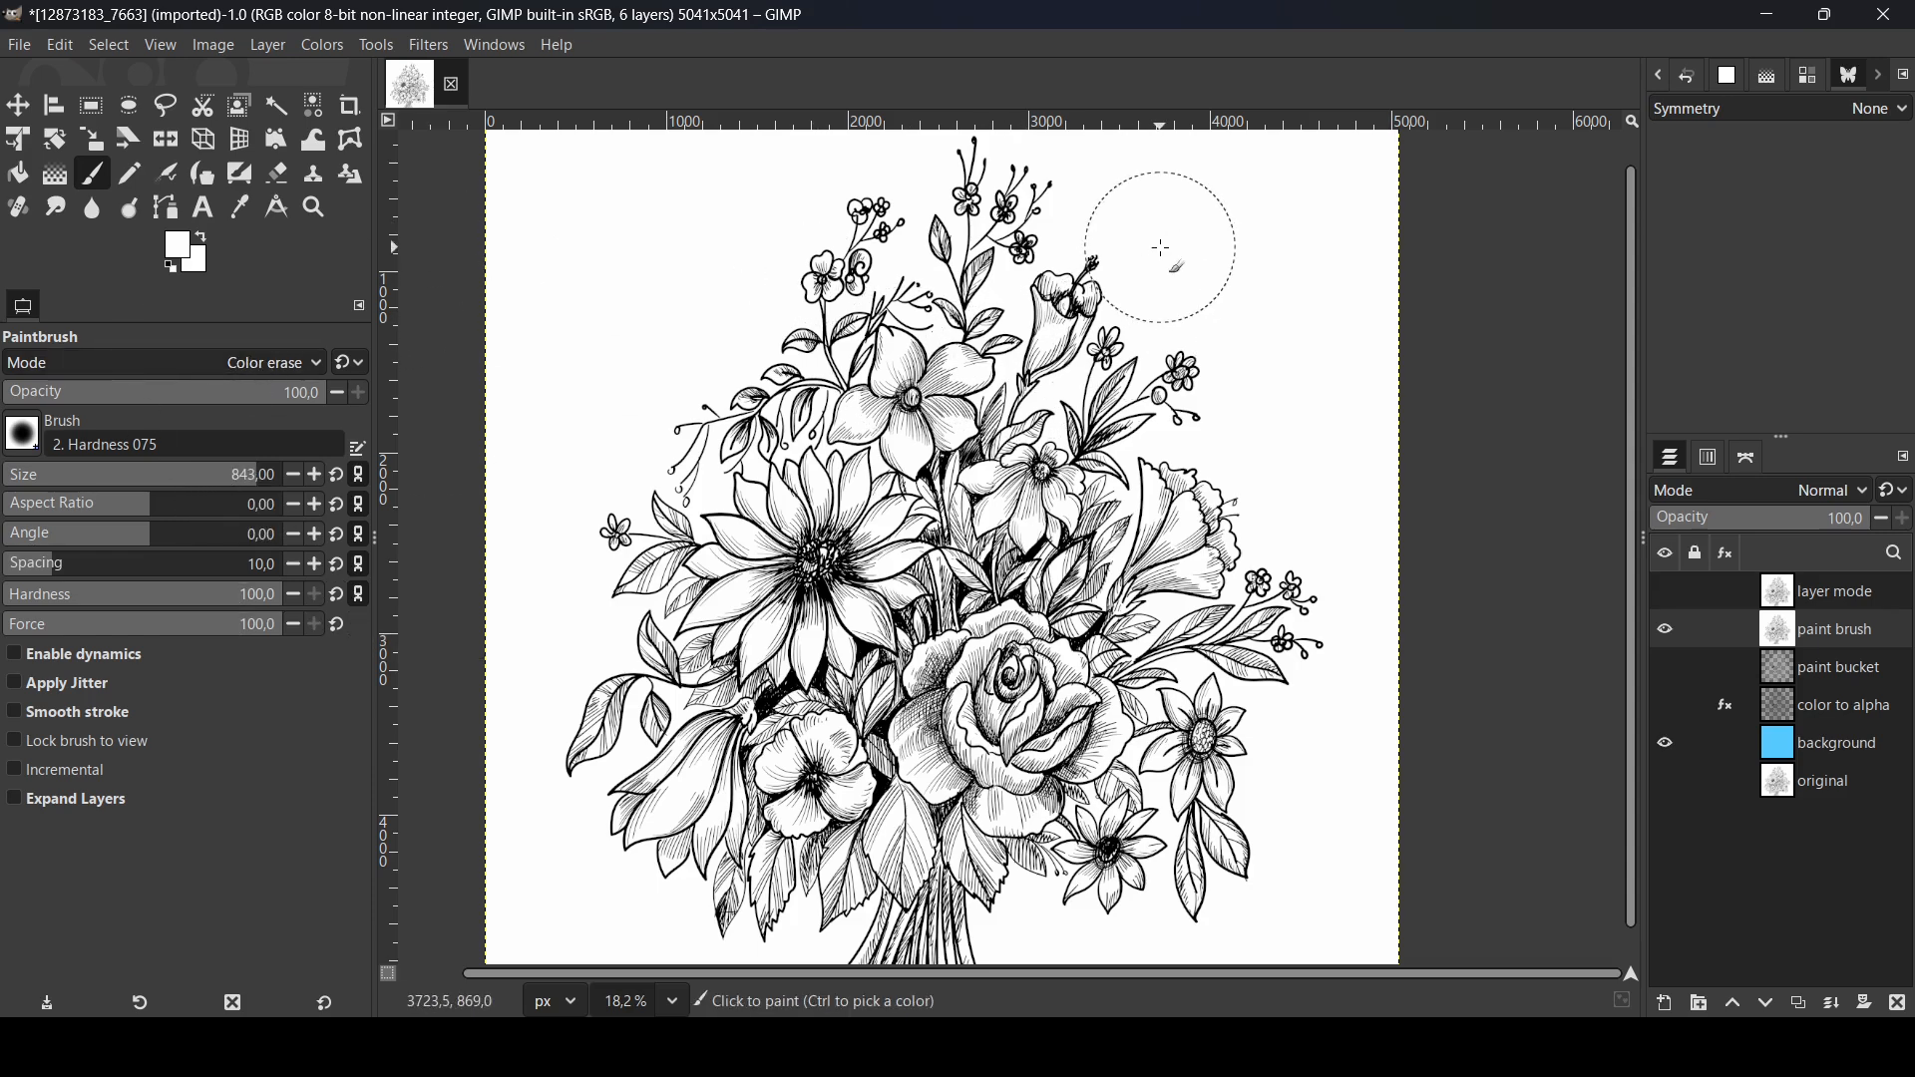
mouse_move(1162, 248)
left_mouse_down()
mouse_move(709, 374)
mouse_move(942, 189)
mouse_move(729, 327)
mouse_move(1197, 379)
mouse_move(759, 678)
mouse_move(638, 878)
mouse_move(658, 651)
left_mouse_up()
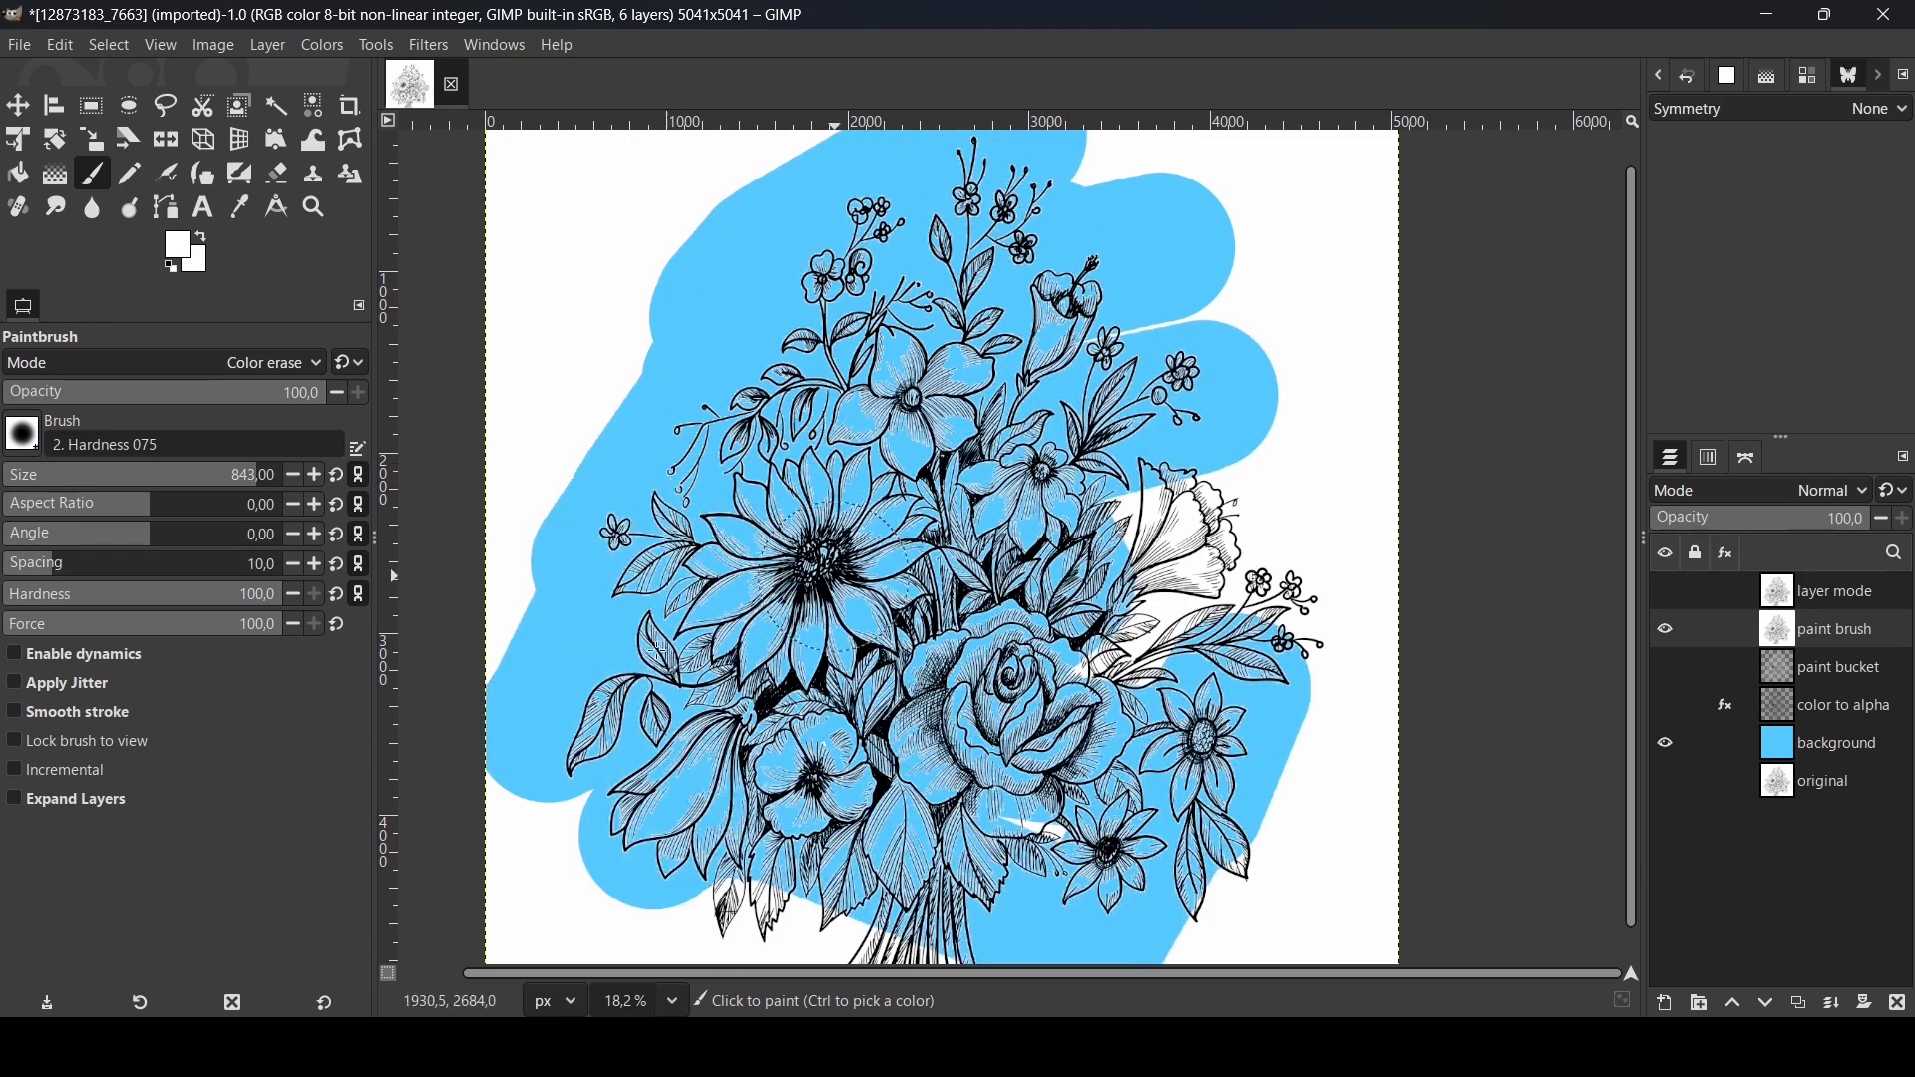
scroll(690, 433, "down", 1)
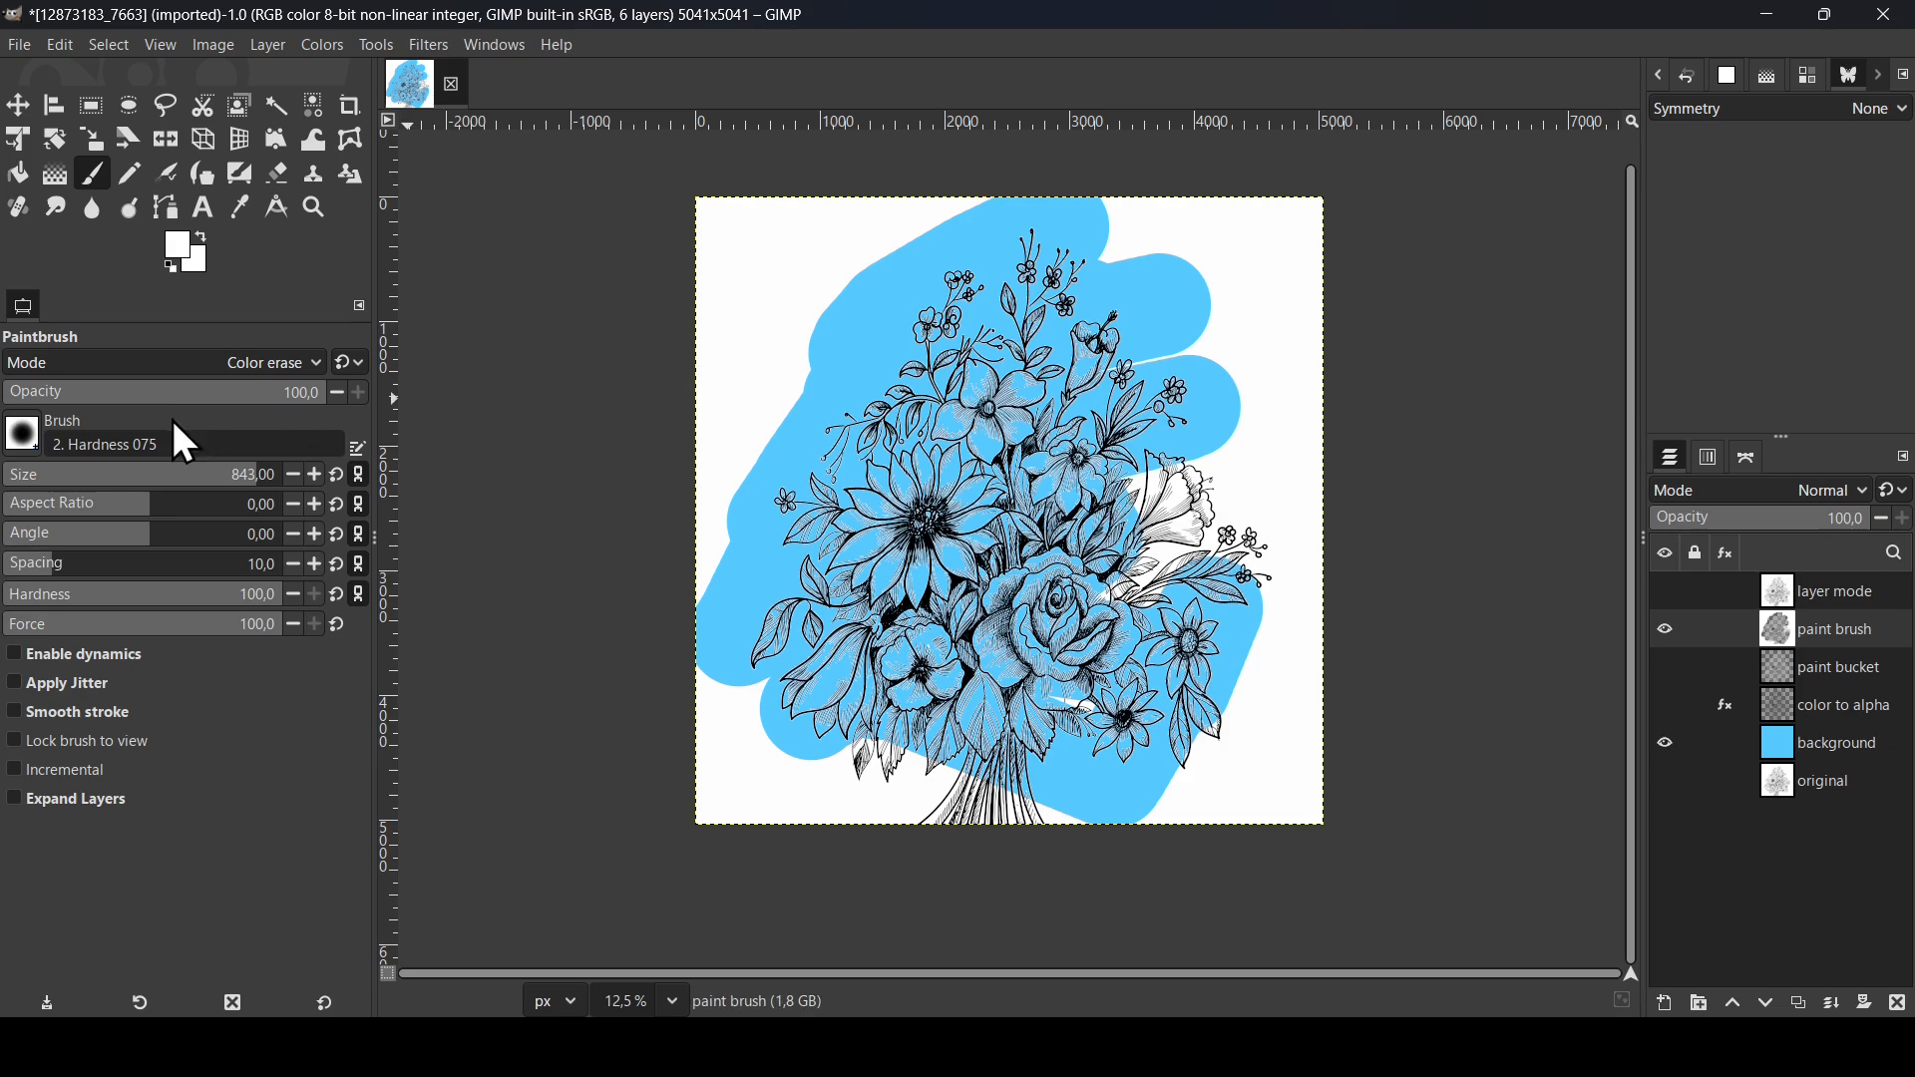
Erase the remaining white around the bouquet with the Color erase Paintbrush enlarged to size 1566
left_click_drag(200, 482, 369, 504)
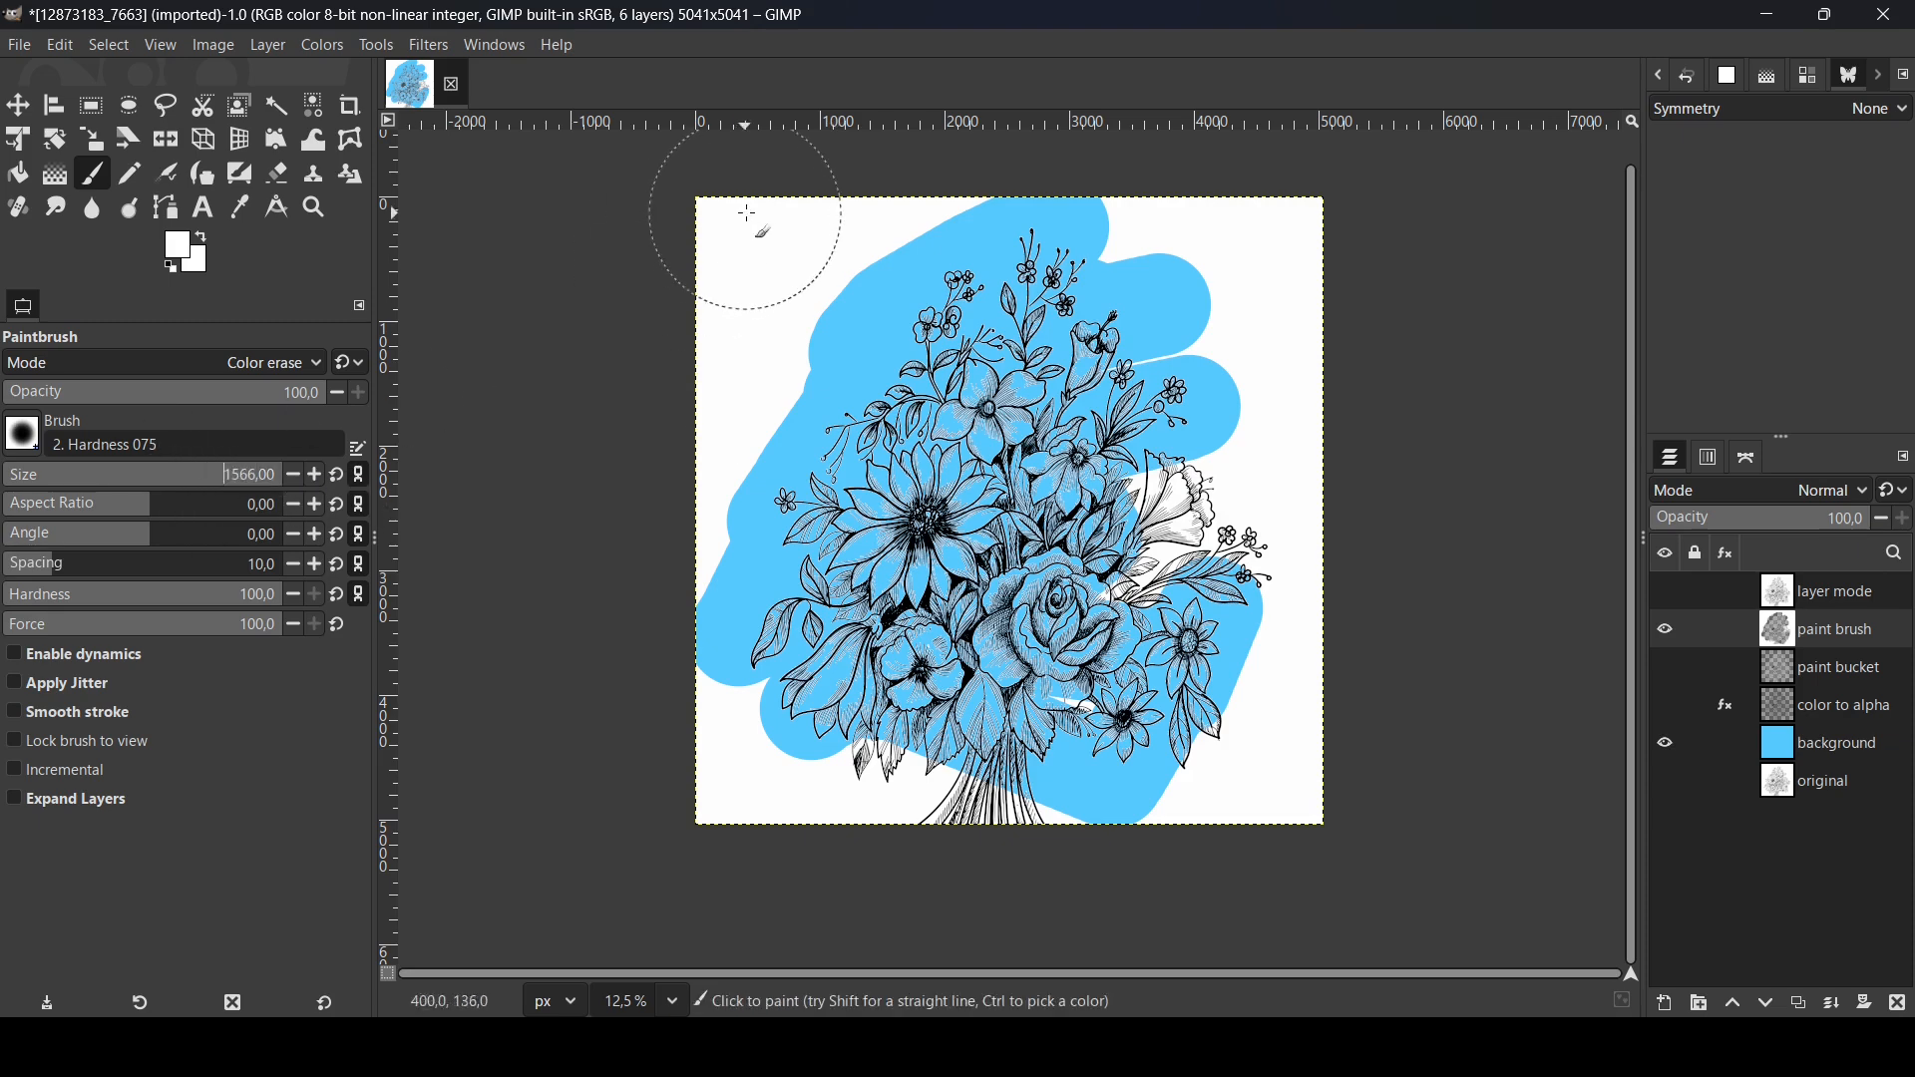
mouse_move(749, 235)
left_mouse_down()
mouse_move(735, 222)
mouse_move(684, 791)
mouse_move(1273, 774)
mouse_move(1283, 214)
mouse_move(812, 342)
left_mouse_up()
Erase leftover white pixels between the rose's petal lines with the Paintbrush at size 45
scroll(1070, 698, "up", 1)
scroll(1070, 699, "up", 5)
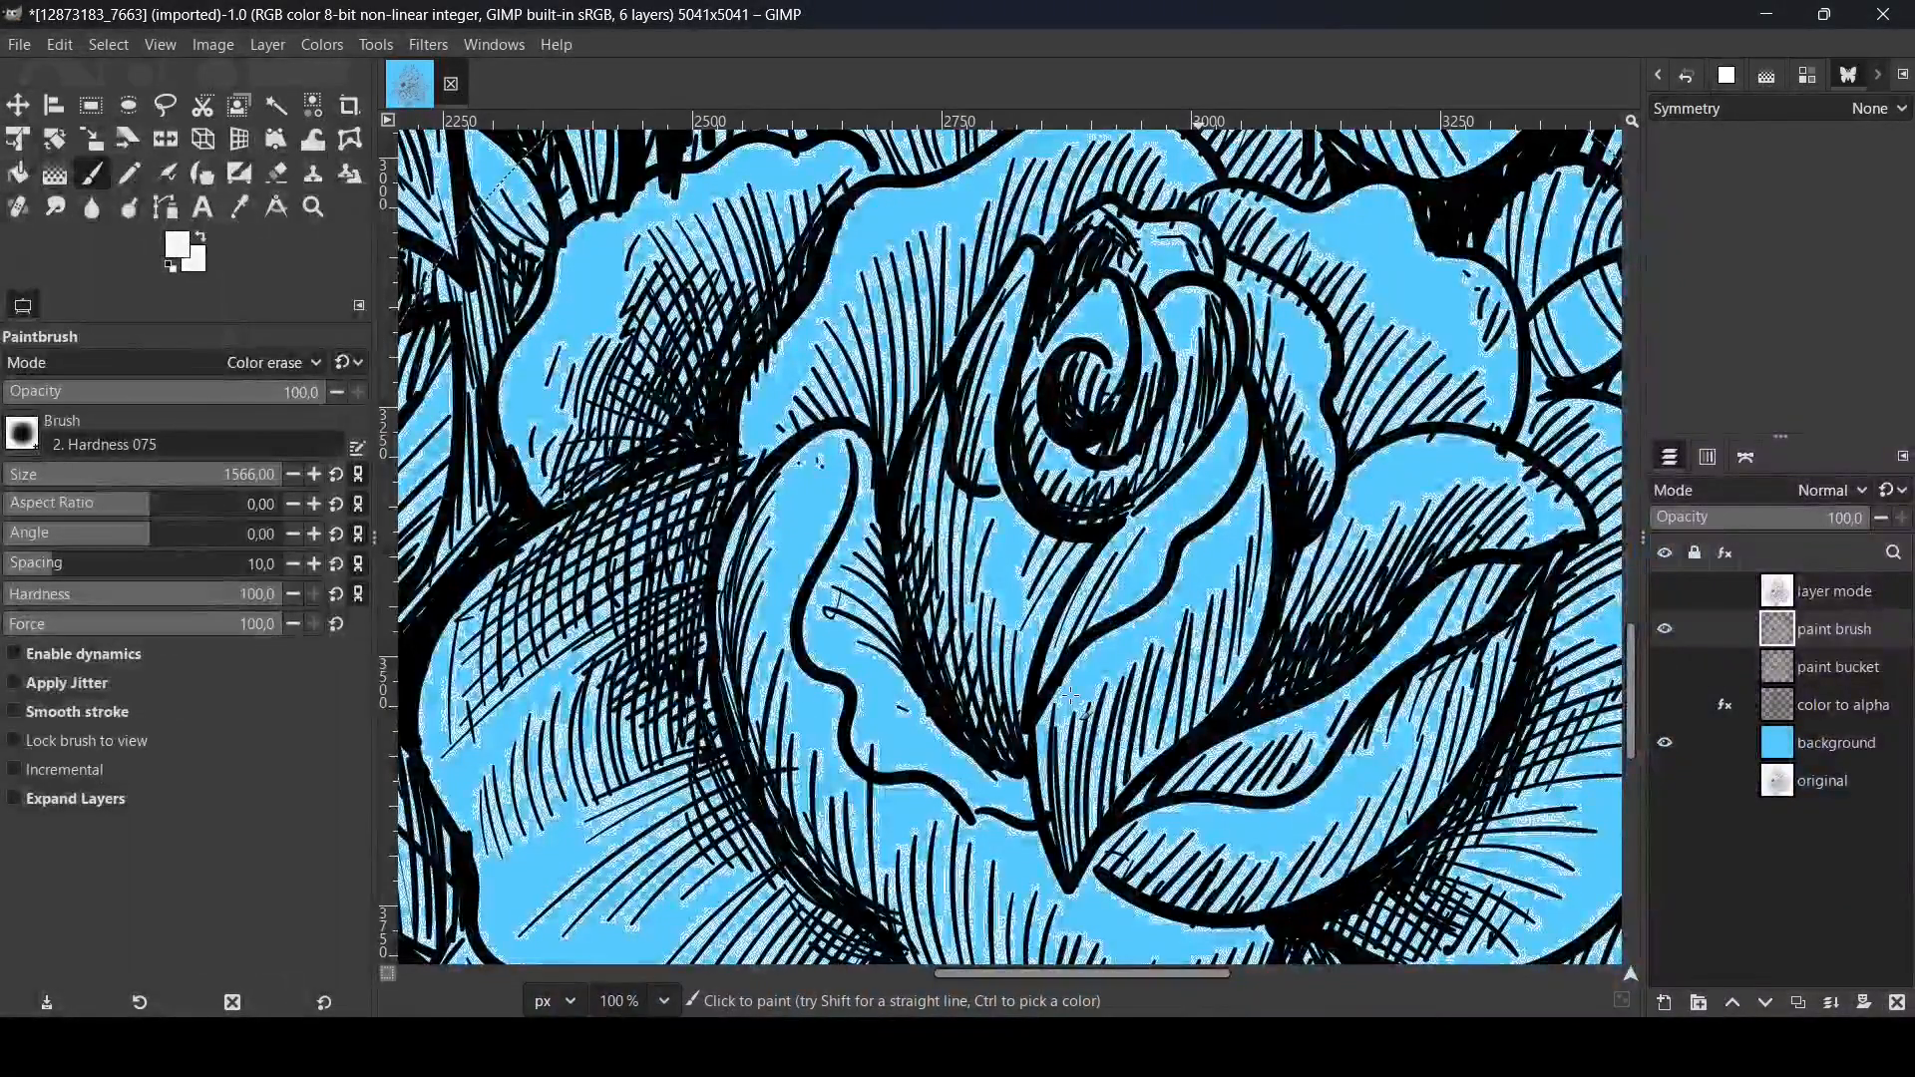
scroll(1071, 698, "up", 3)
scroll(1070, 697, "up", 1)
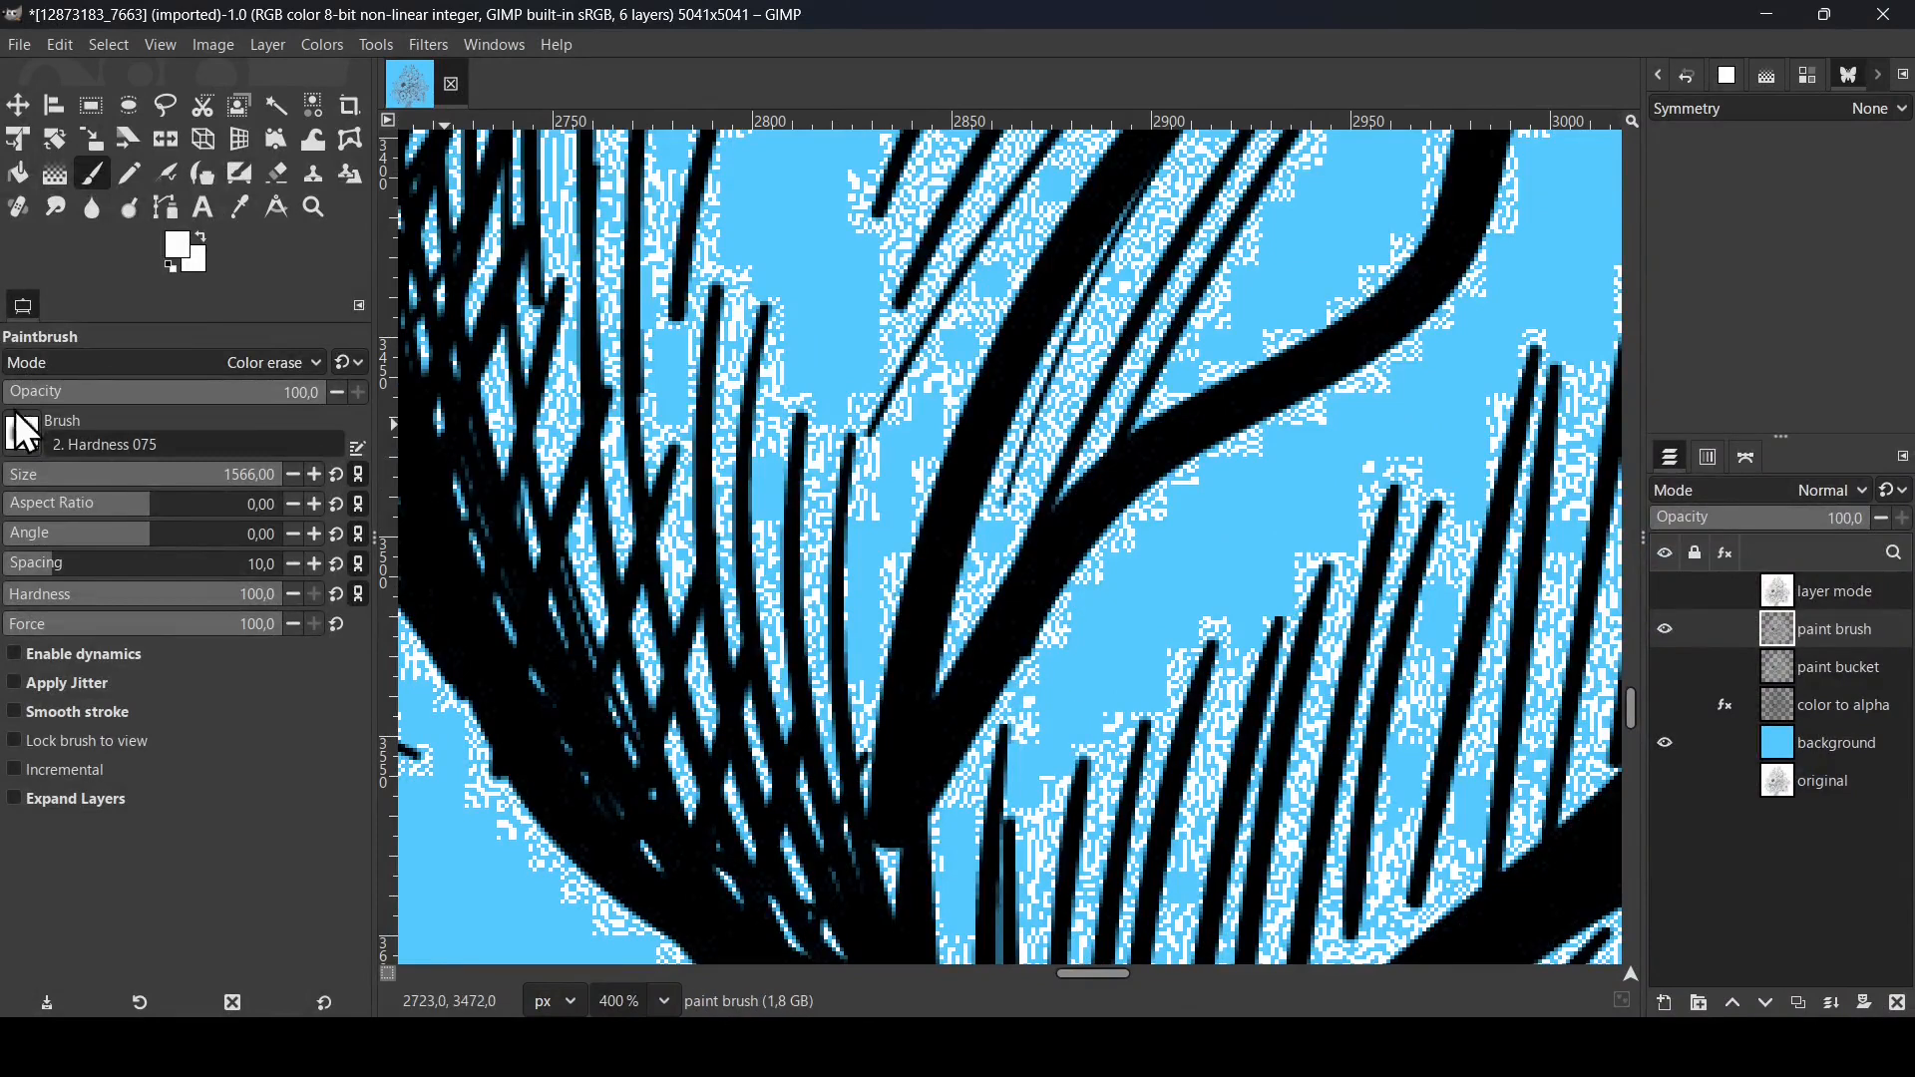
left_click(56, 477)
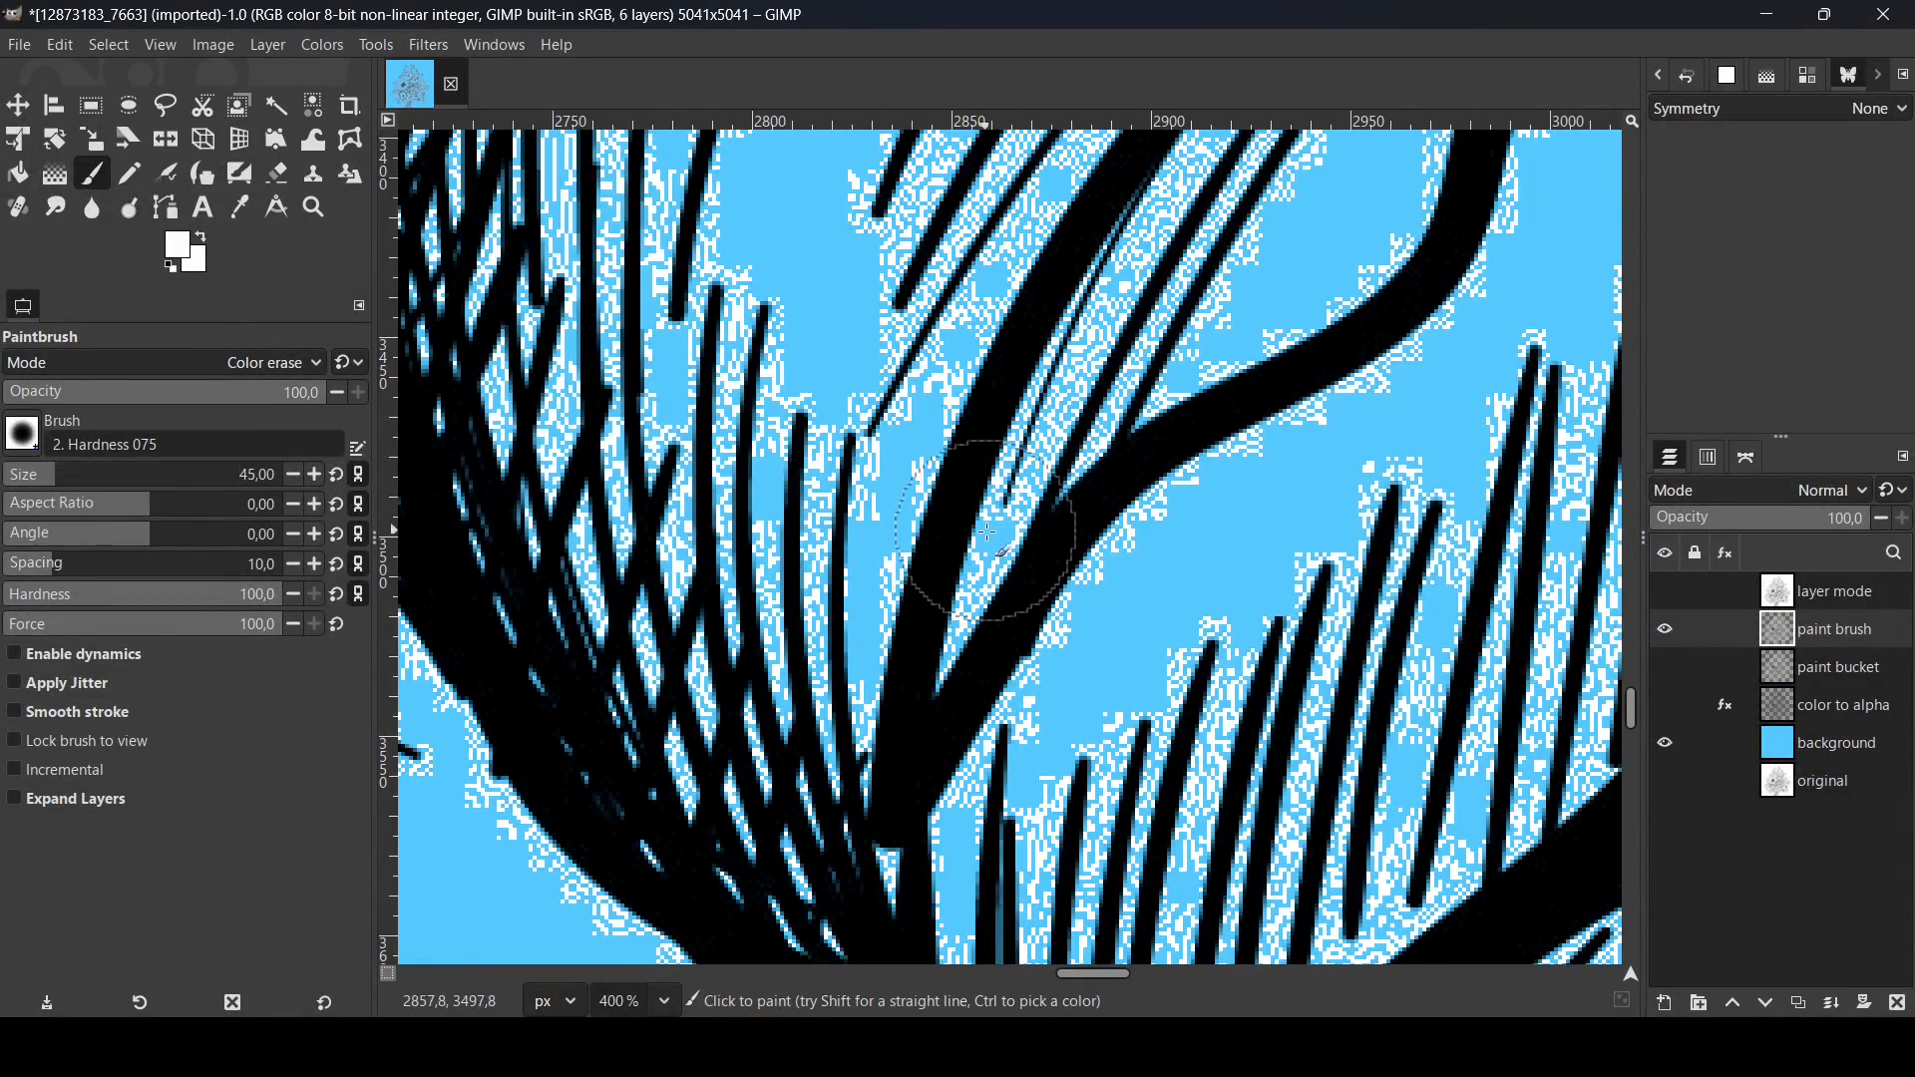
left_click_drag(1099, 544, 1129, 538)
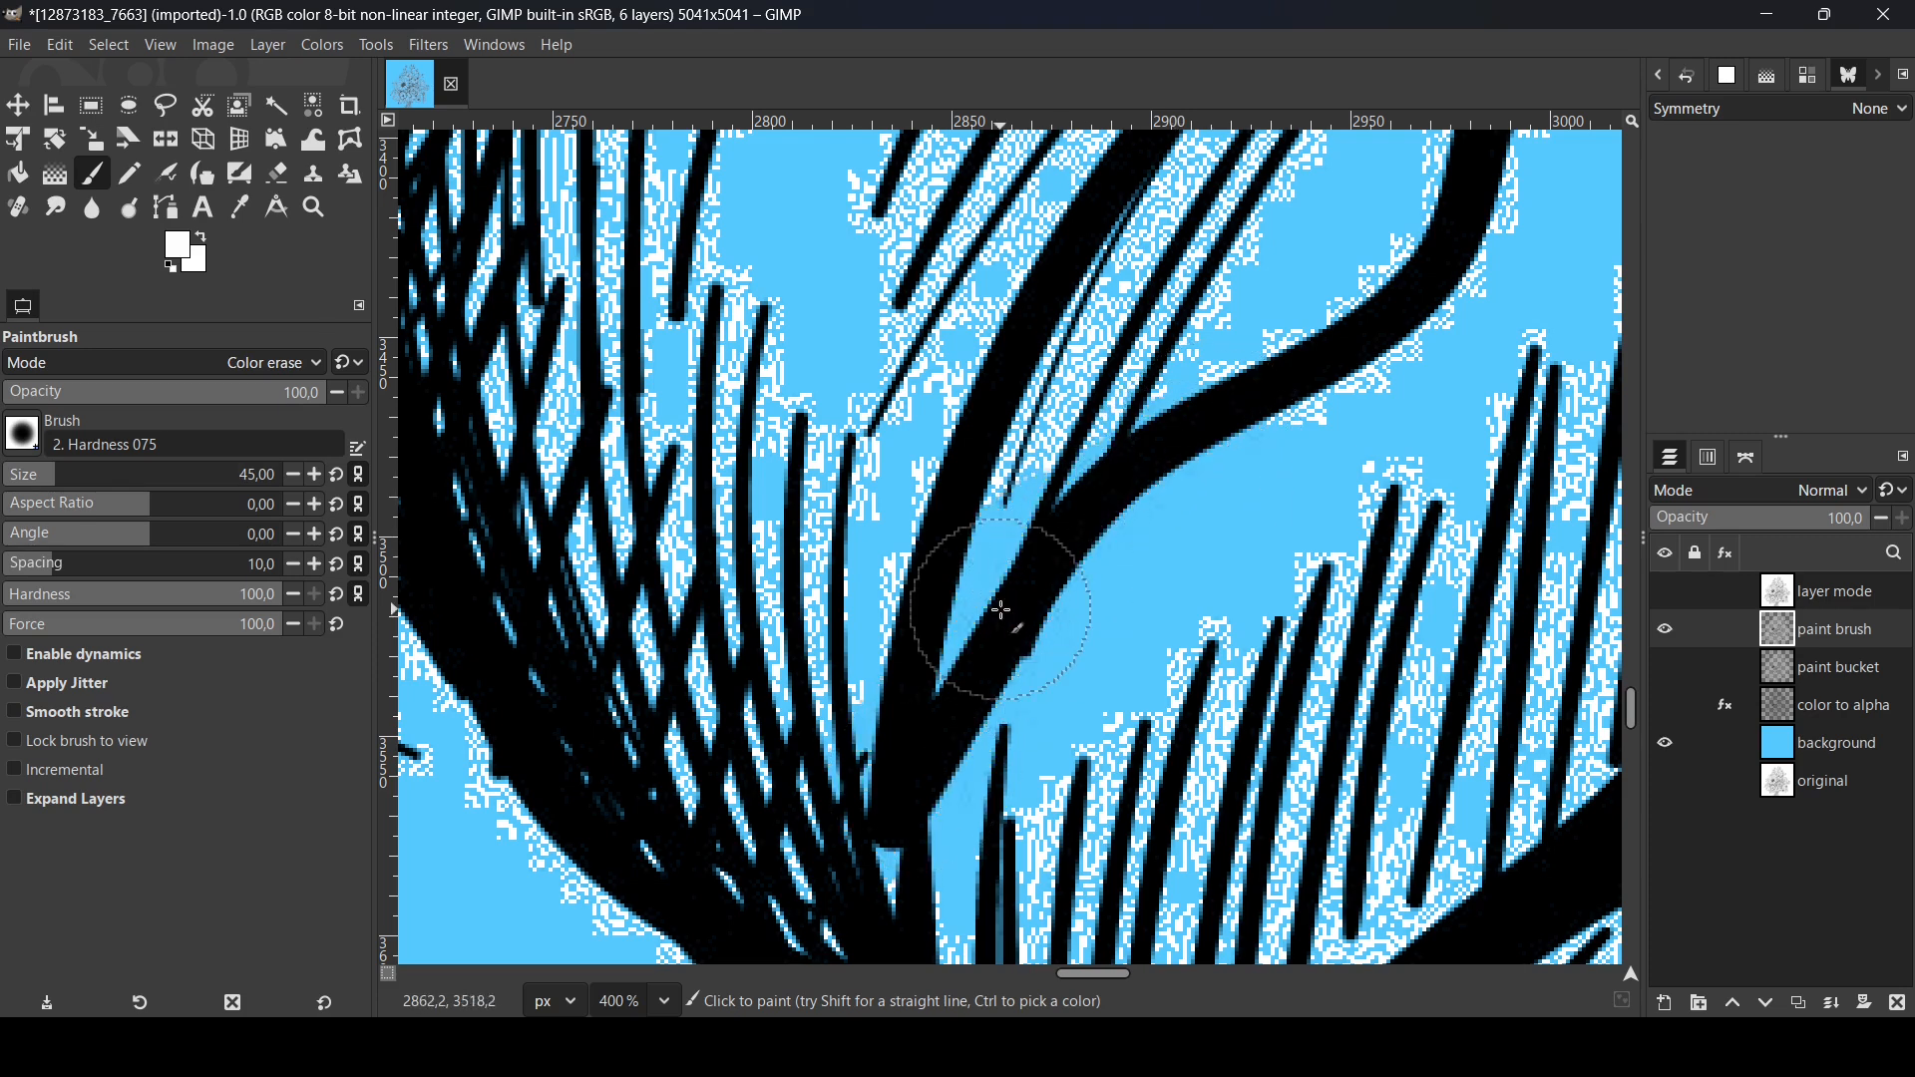
Set the Paintbrush size to 1215 and paint over the whole bouquet again to erase the residual white pixels
scroll(1008, 611, "down", 2)
scroll(1000, 611, "down", 8)
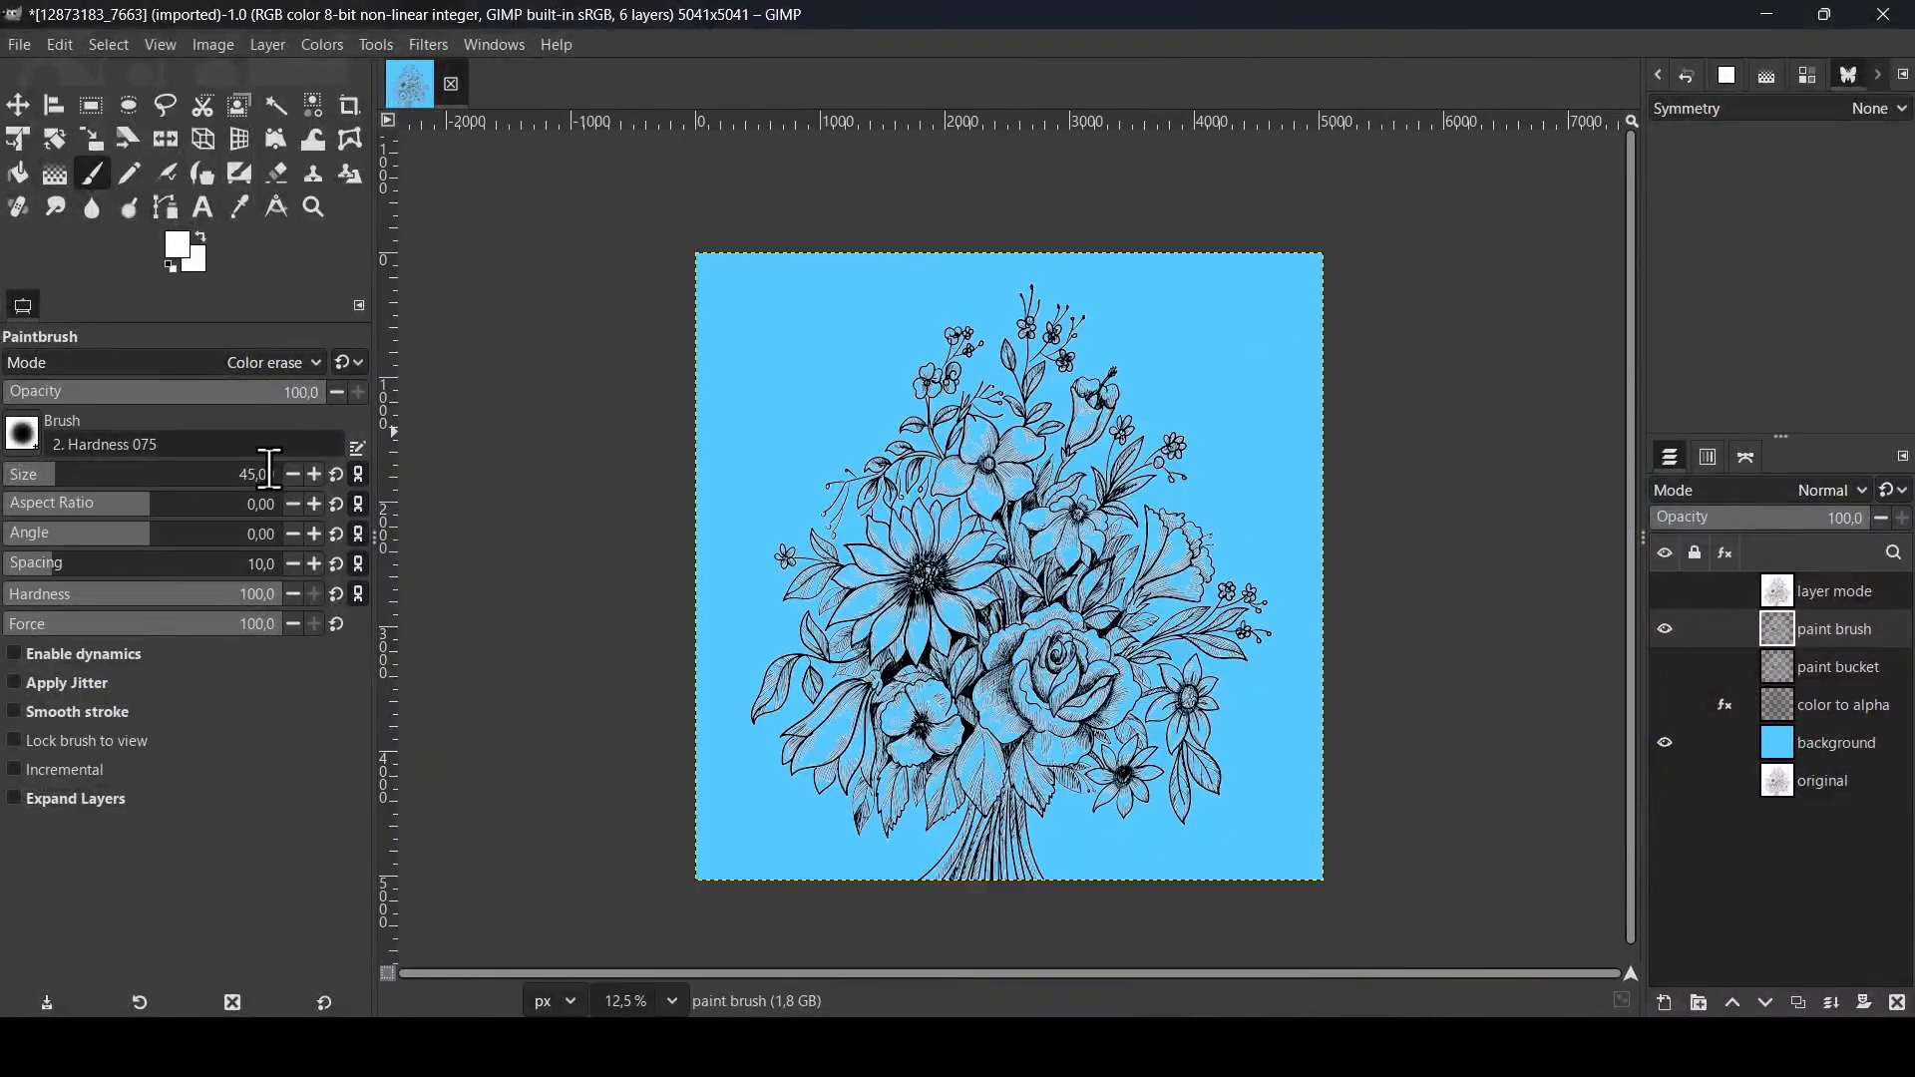
left_click_drag(197, 478, 310, 483)
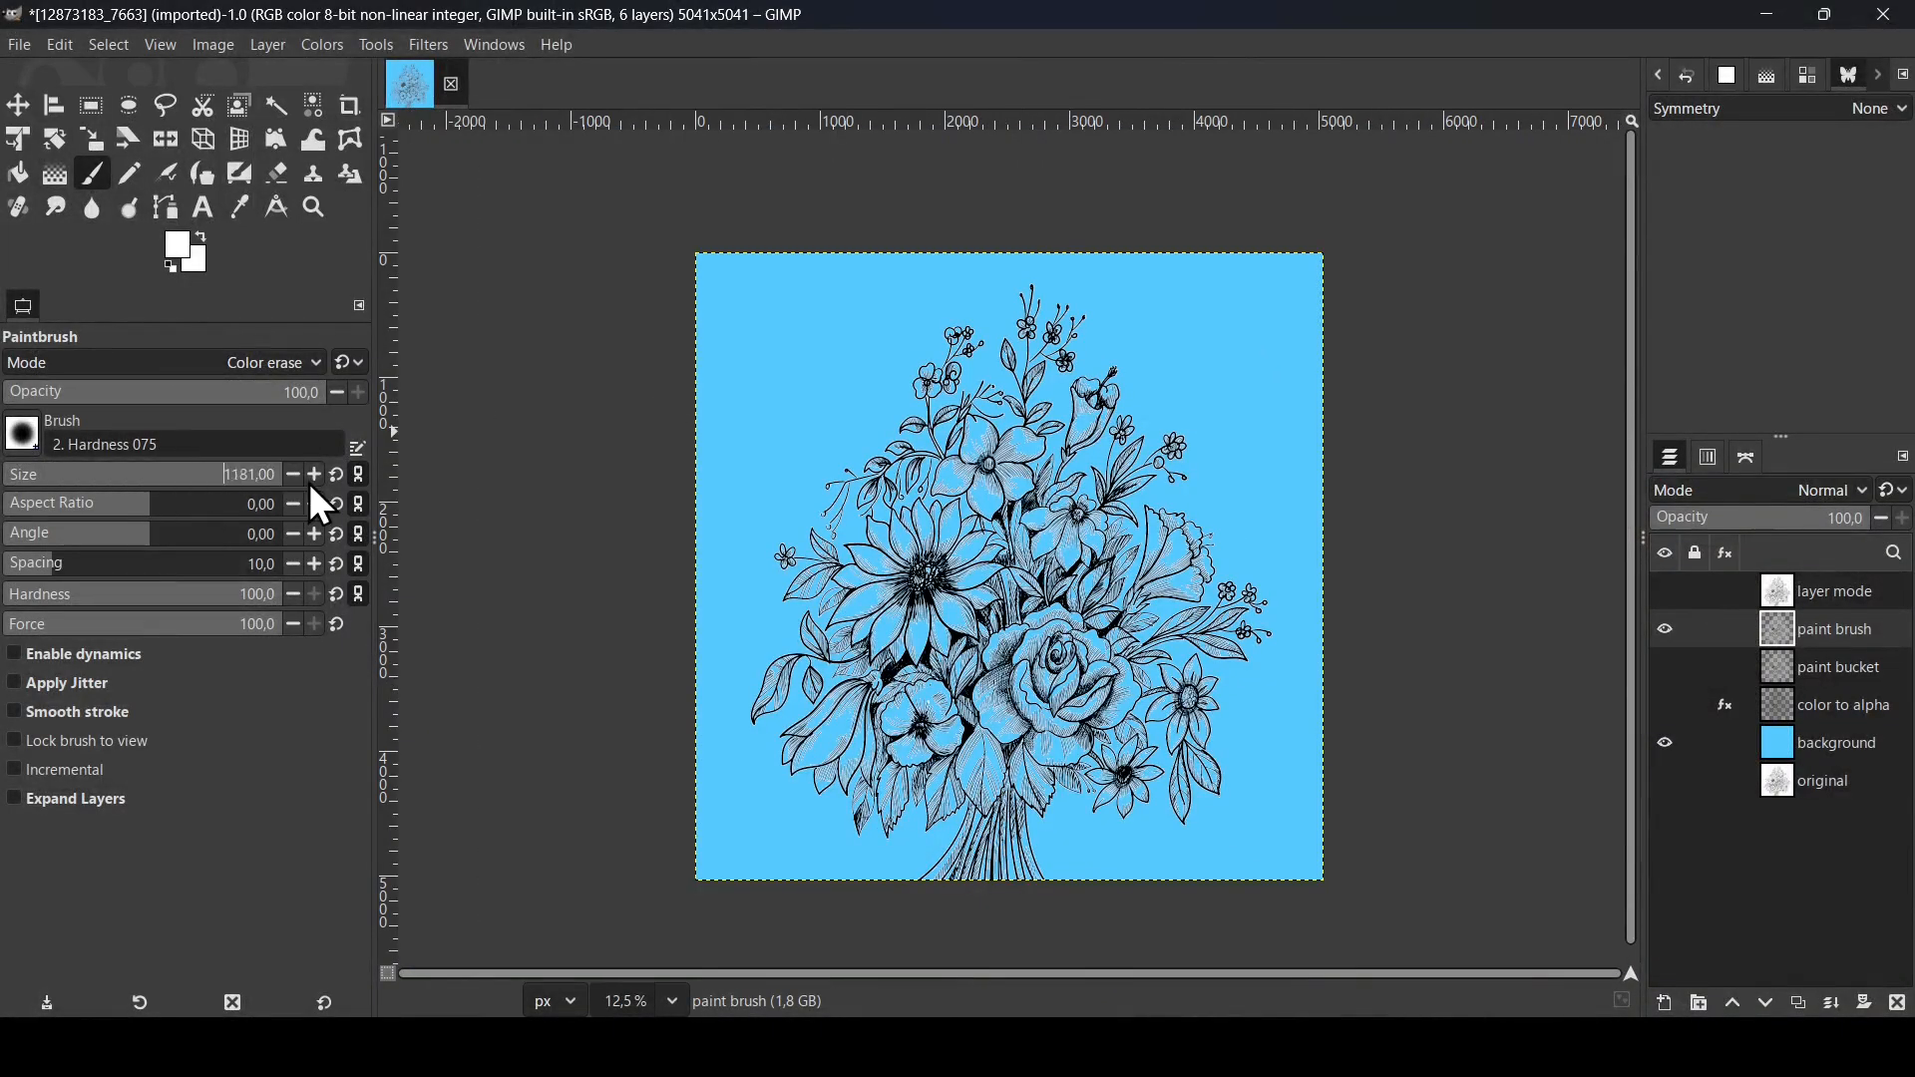
mouse_move(1008, 359)
left_mouse_down()
mouse_move(928, 439)
mouse_move(858, 689)
left_mouse_up()
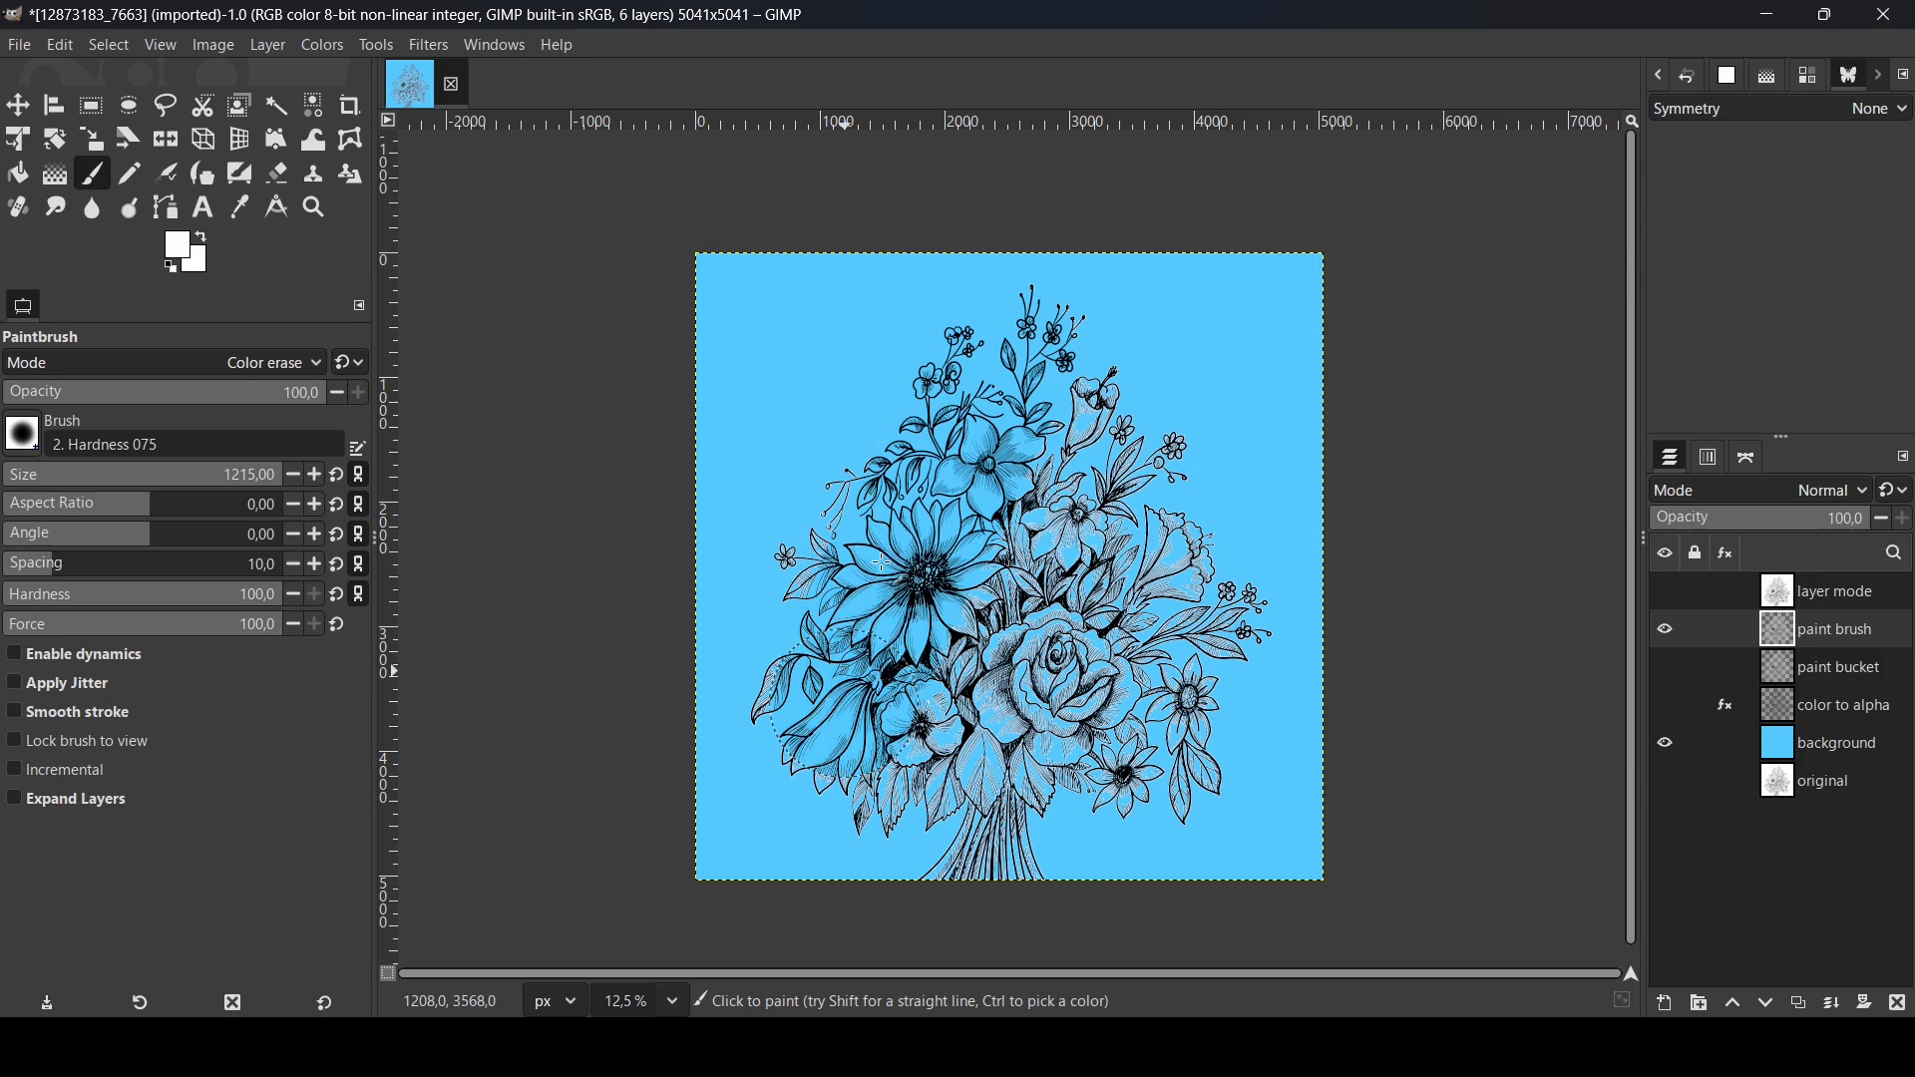
mouse_move(781, 562)
left_mouse_down()
mouse_move(774, 731)
mouse_move(988, 829)
mouse_move(937, 871)
mouse_move(1035, 865)
mouse_move(1010, 856)
mouse_move(1185, 662)
mouse_move(938, 705)
mouse_move(1108, 551)
mouse_move(1091, 514)
mouse_move(954, 632)
mouse_move(1140, 432)
mouse_move(1083, 478)
mouse_move(1094, 351)
mouse_move(1237, 628)
mouse_move(1144, 776)
mouse_move(1092, 787)
mouse_move(1229, 758)
left_mouse_up()
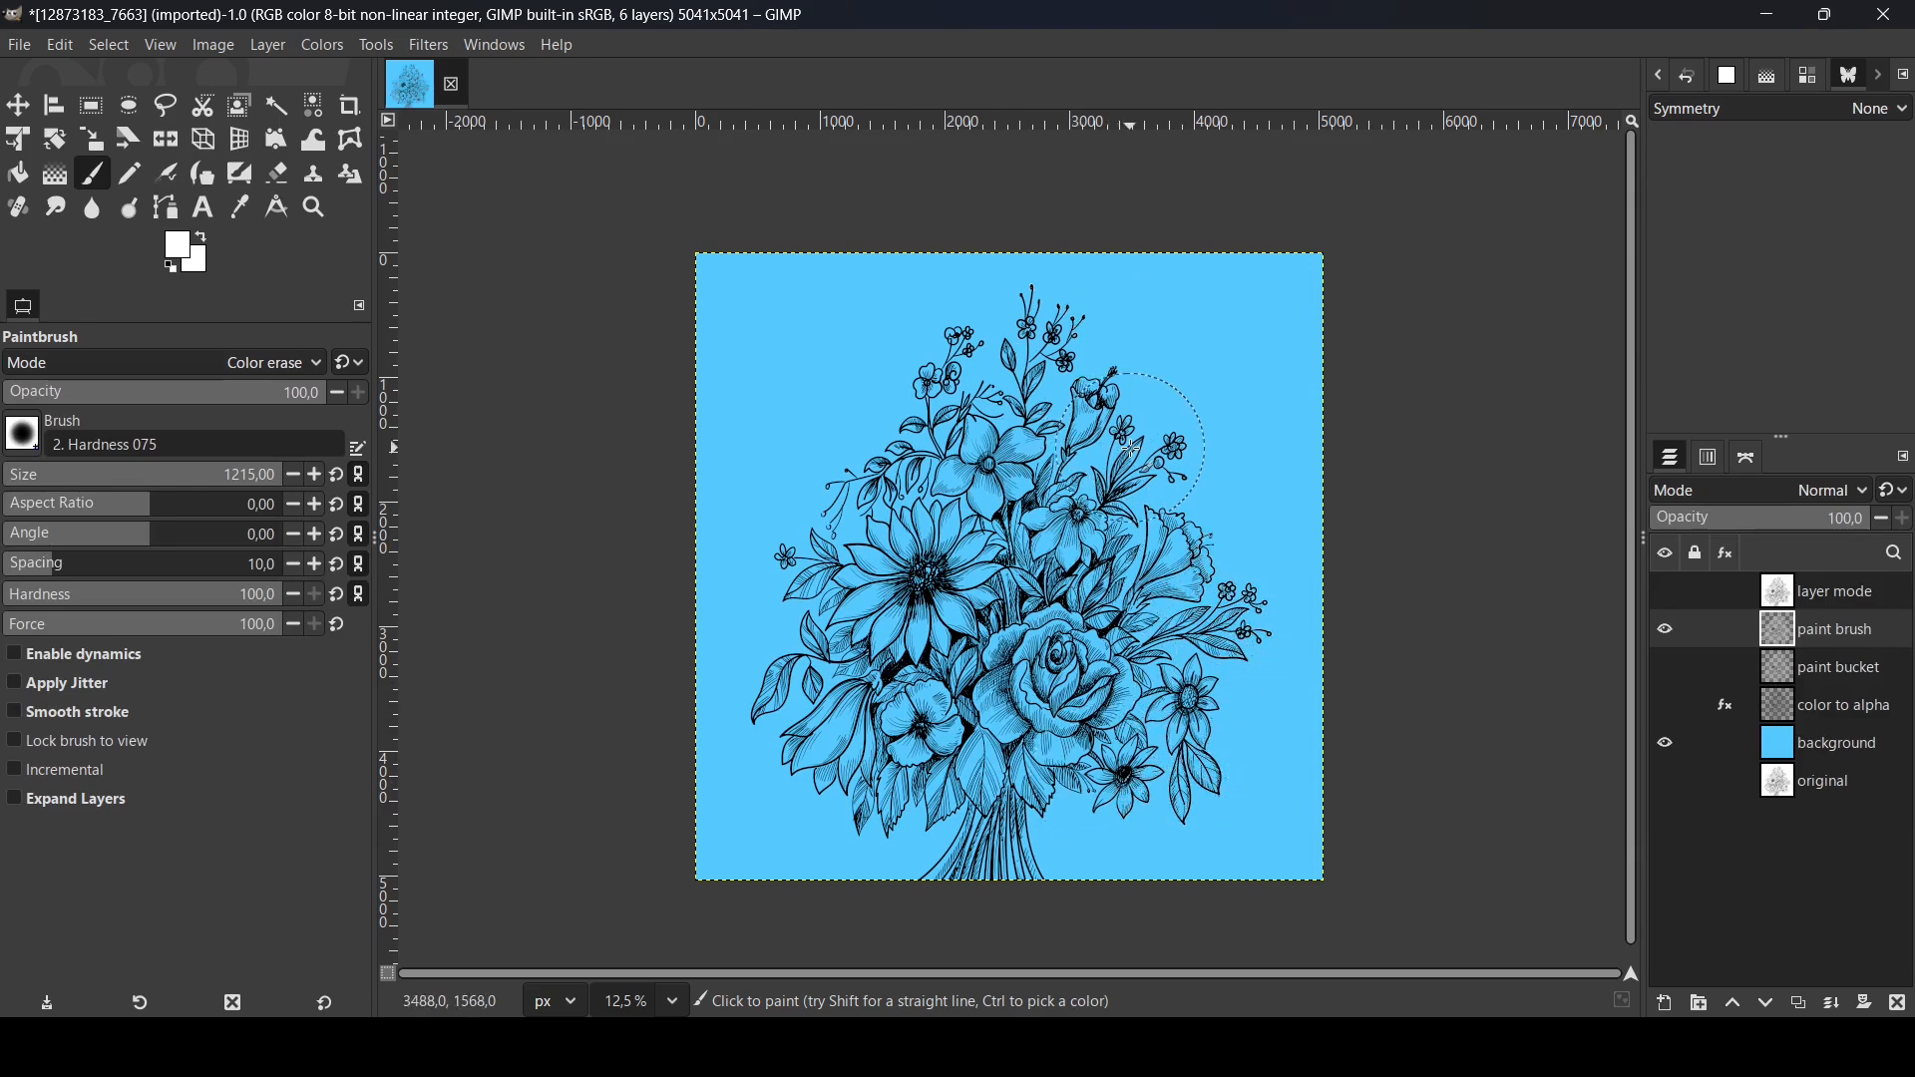
Hide the paint brush layer and toggle the paint bucket and color to alpha layers to compare the results
scroll(1132, 449, "up", 1)
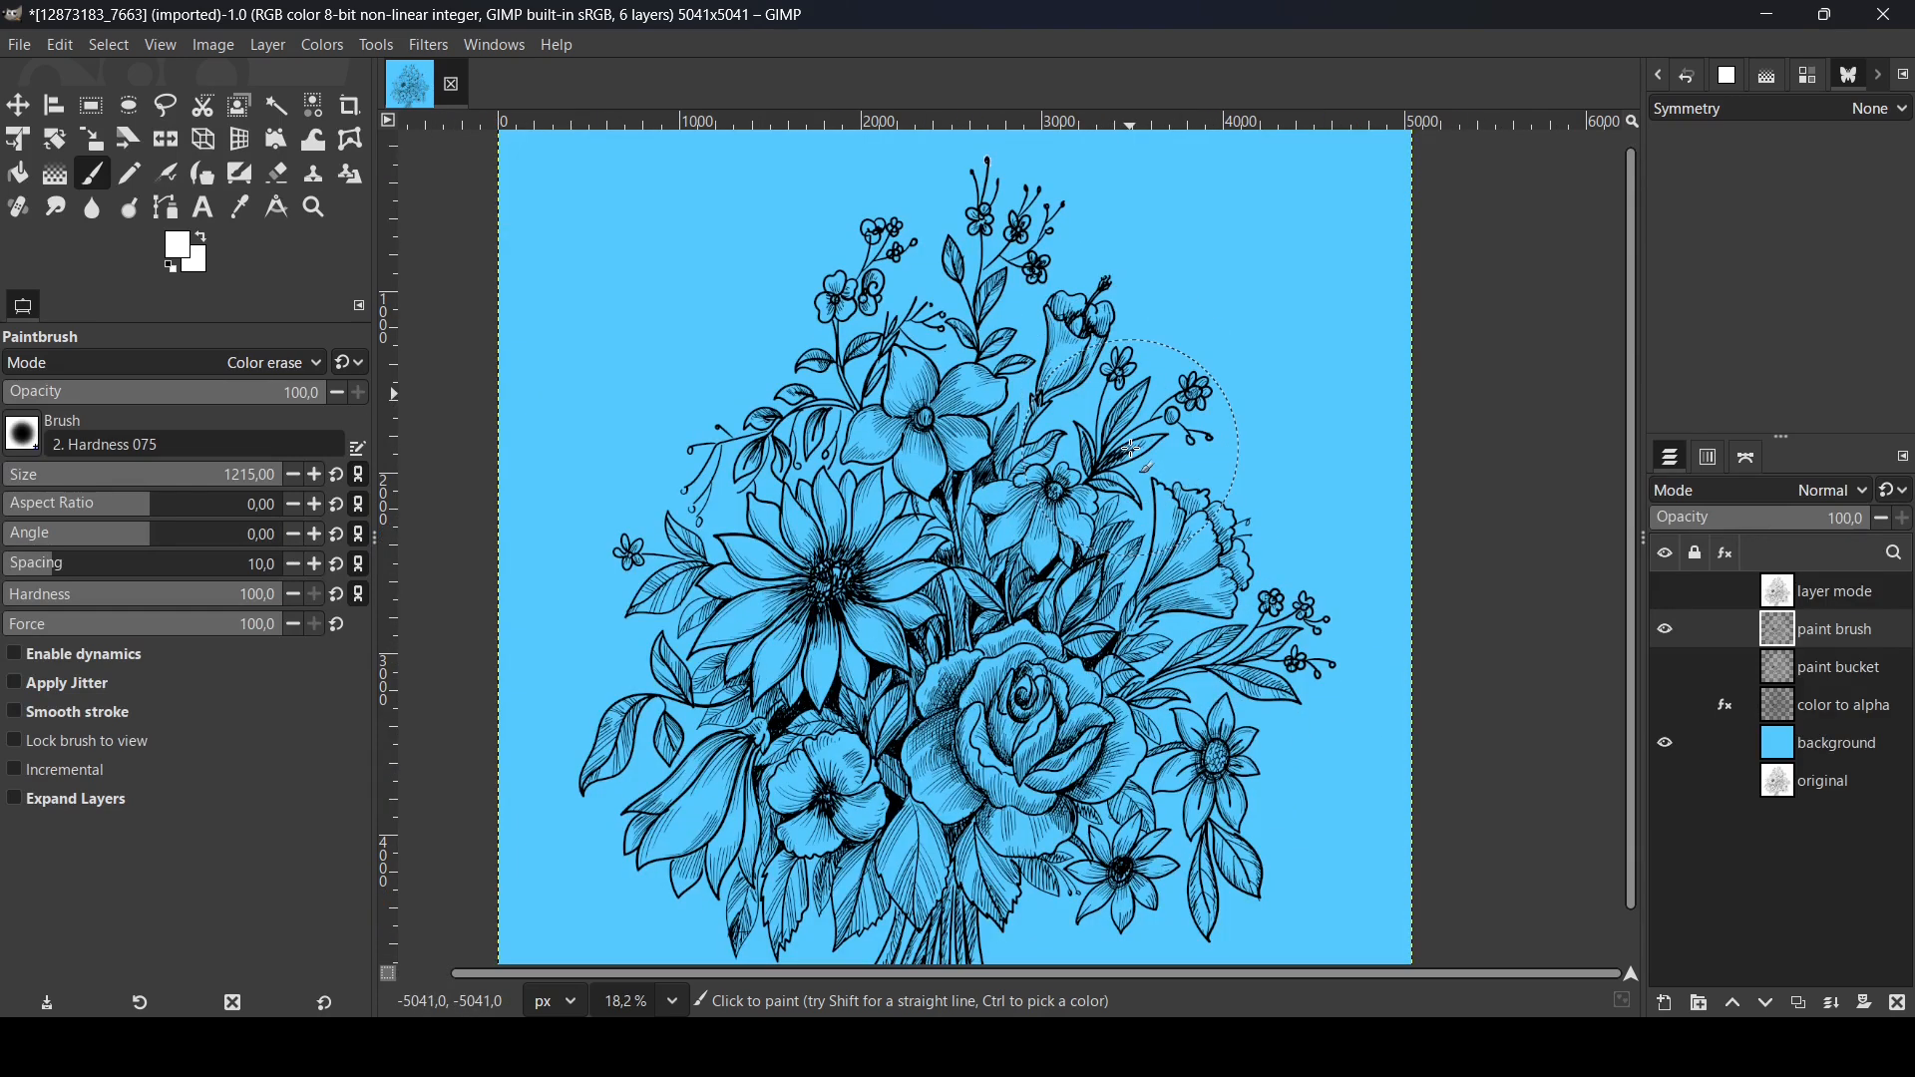
left_click(1664, 631)
left_click(1666, 668)
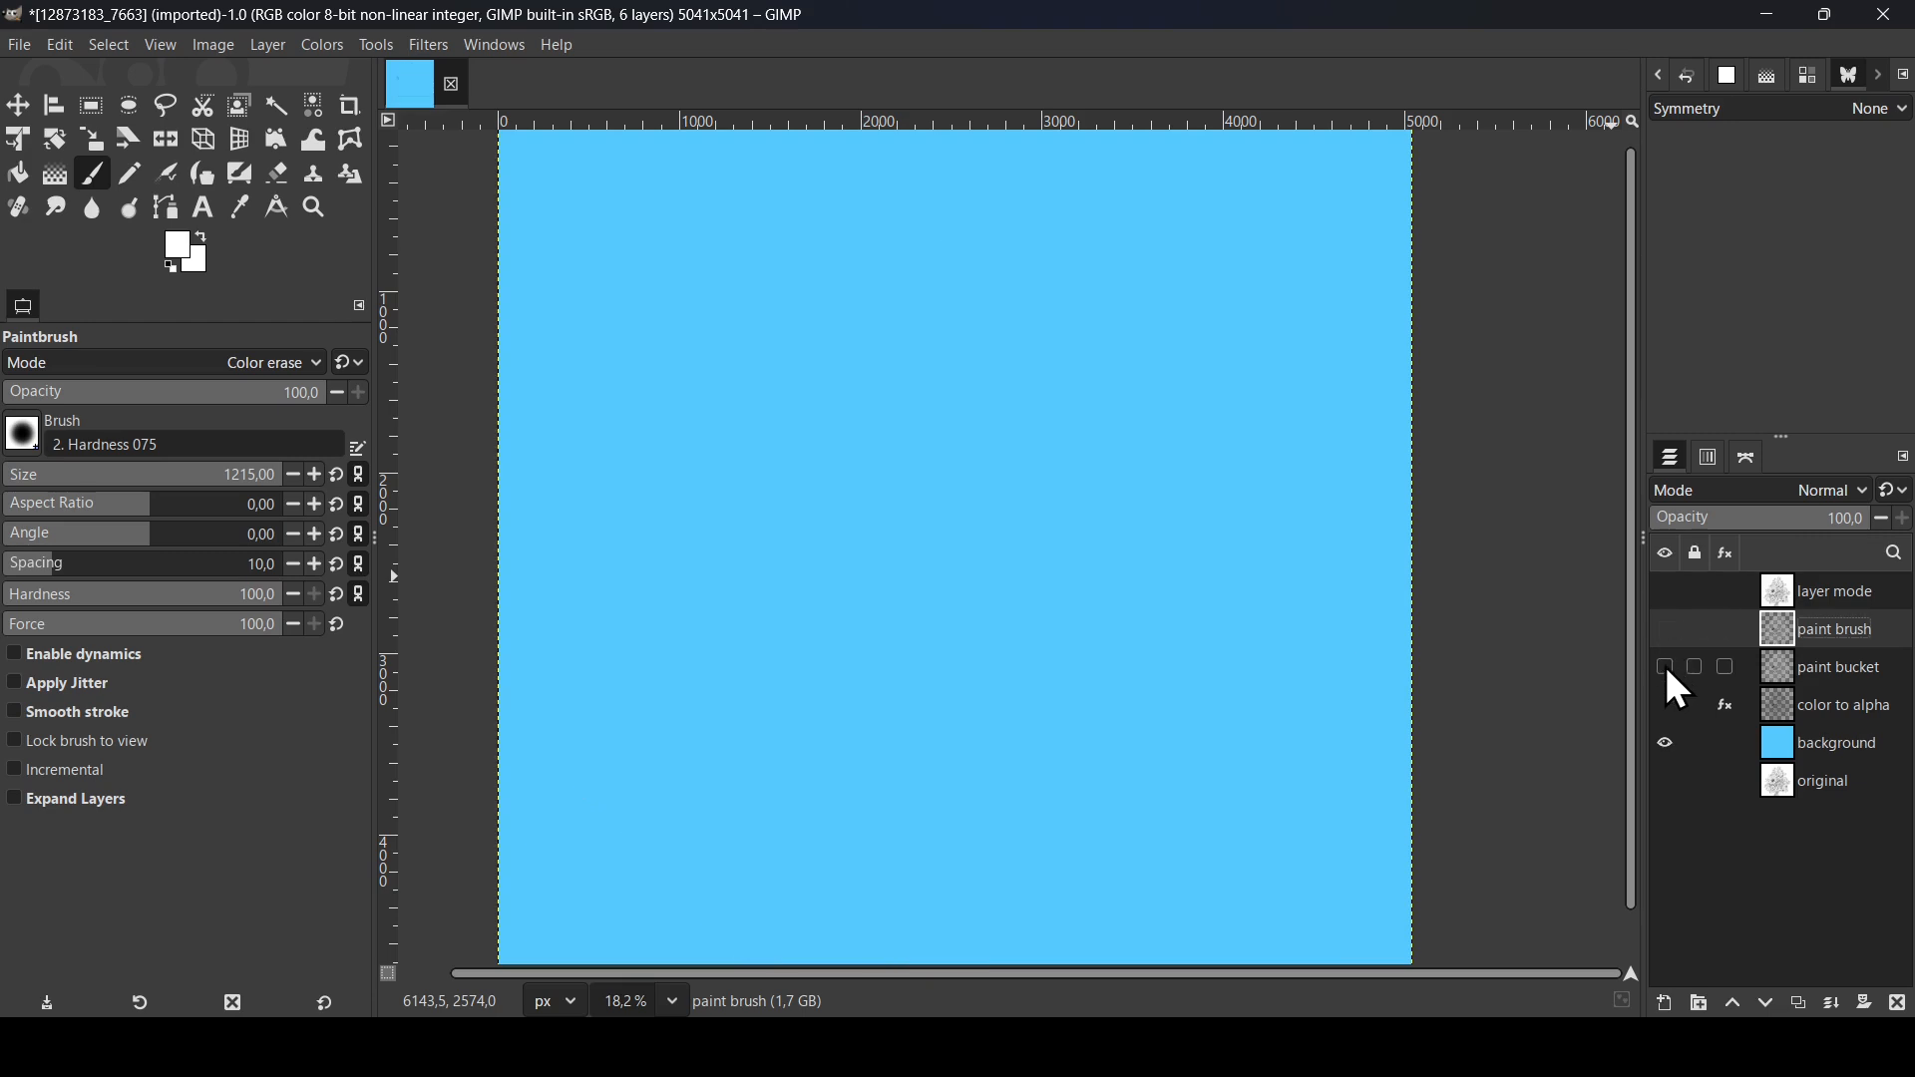
left_click(1666, 706)
left_click(1666, 705)
Select and show the layer mode layer, and add a new transparent layer above it in Color erase mode
left_click(1782, 590)
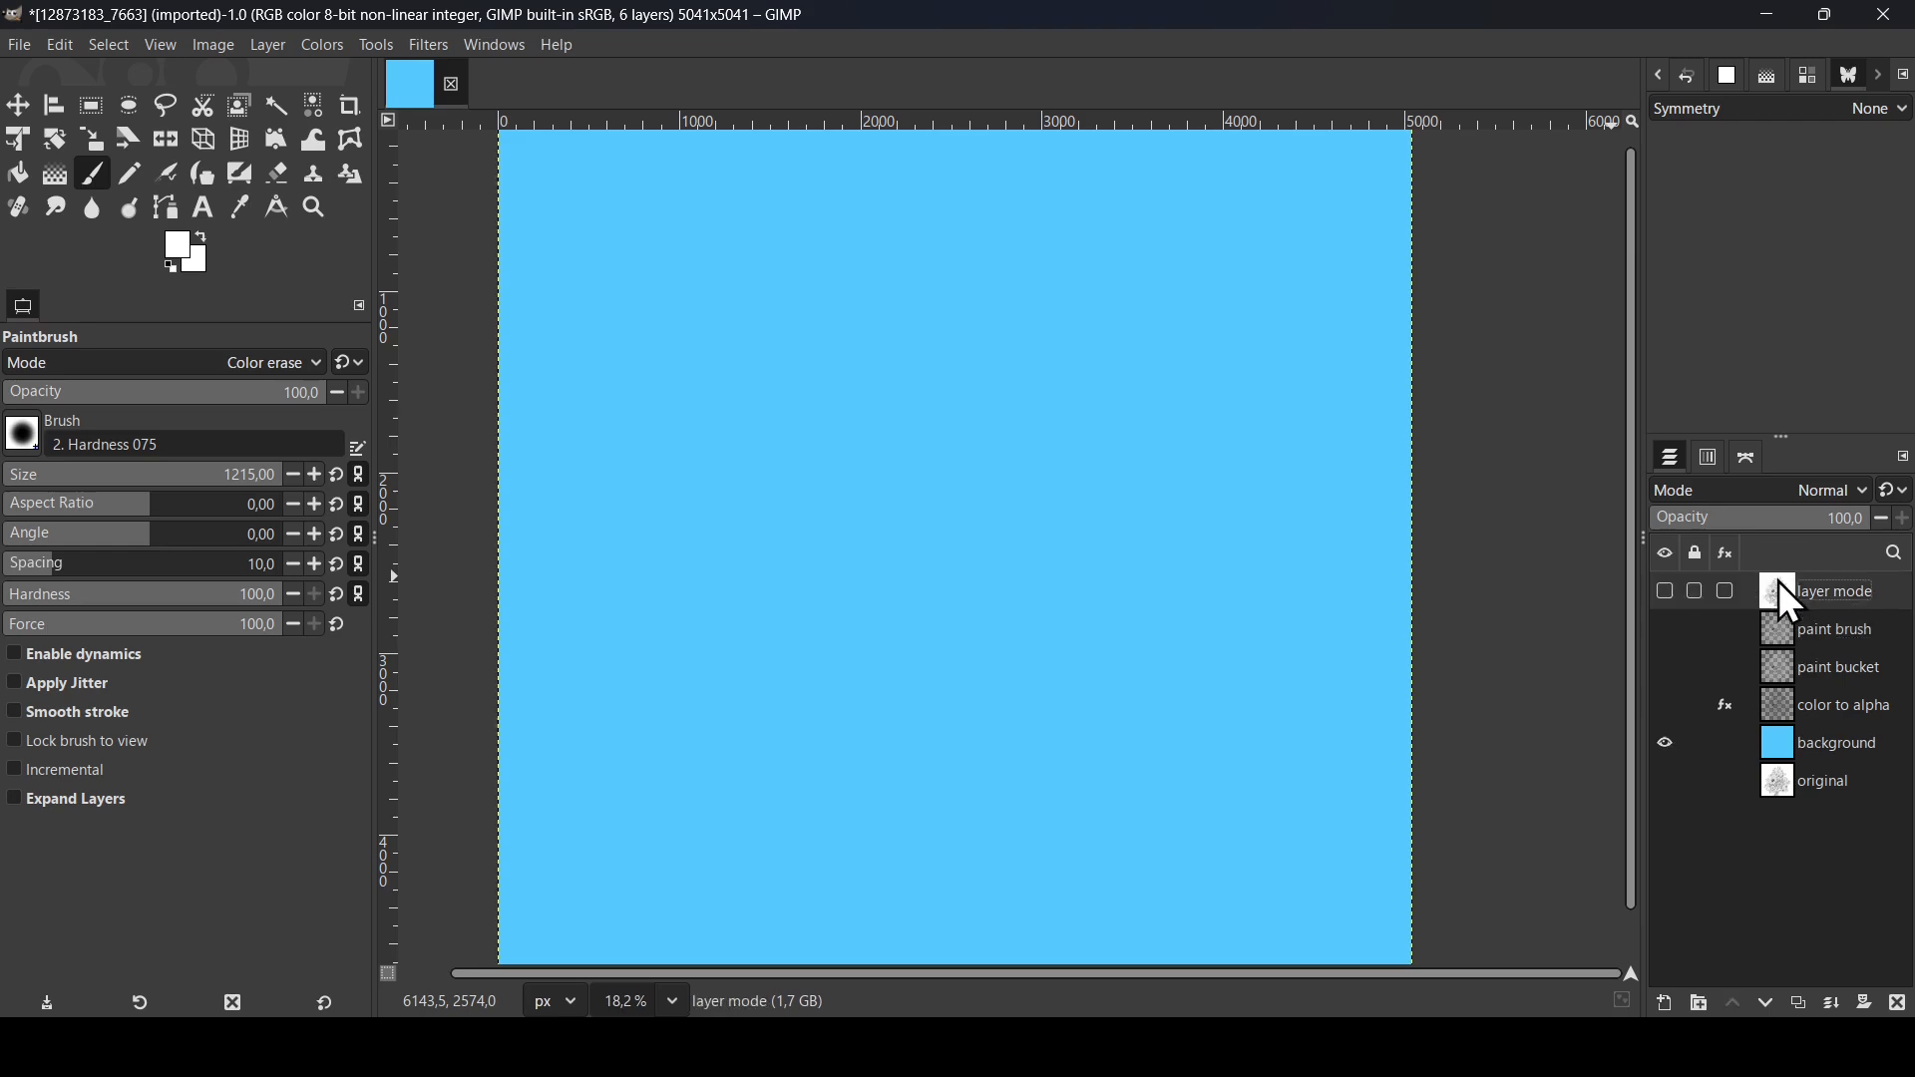
left_click(1666, 590)
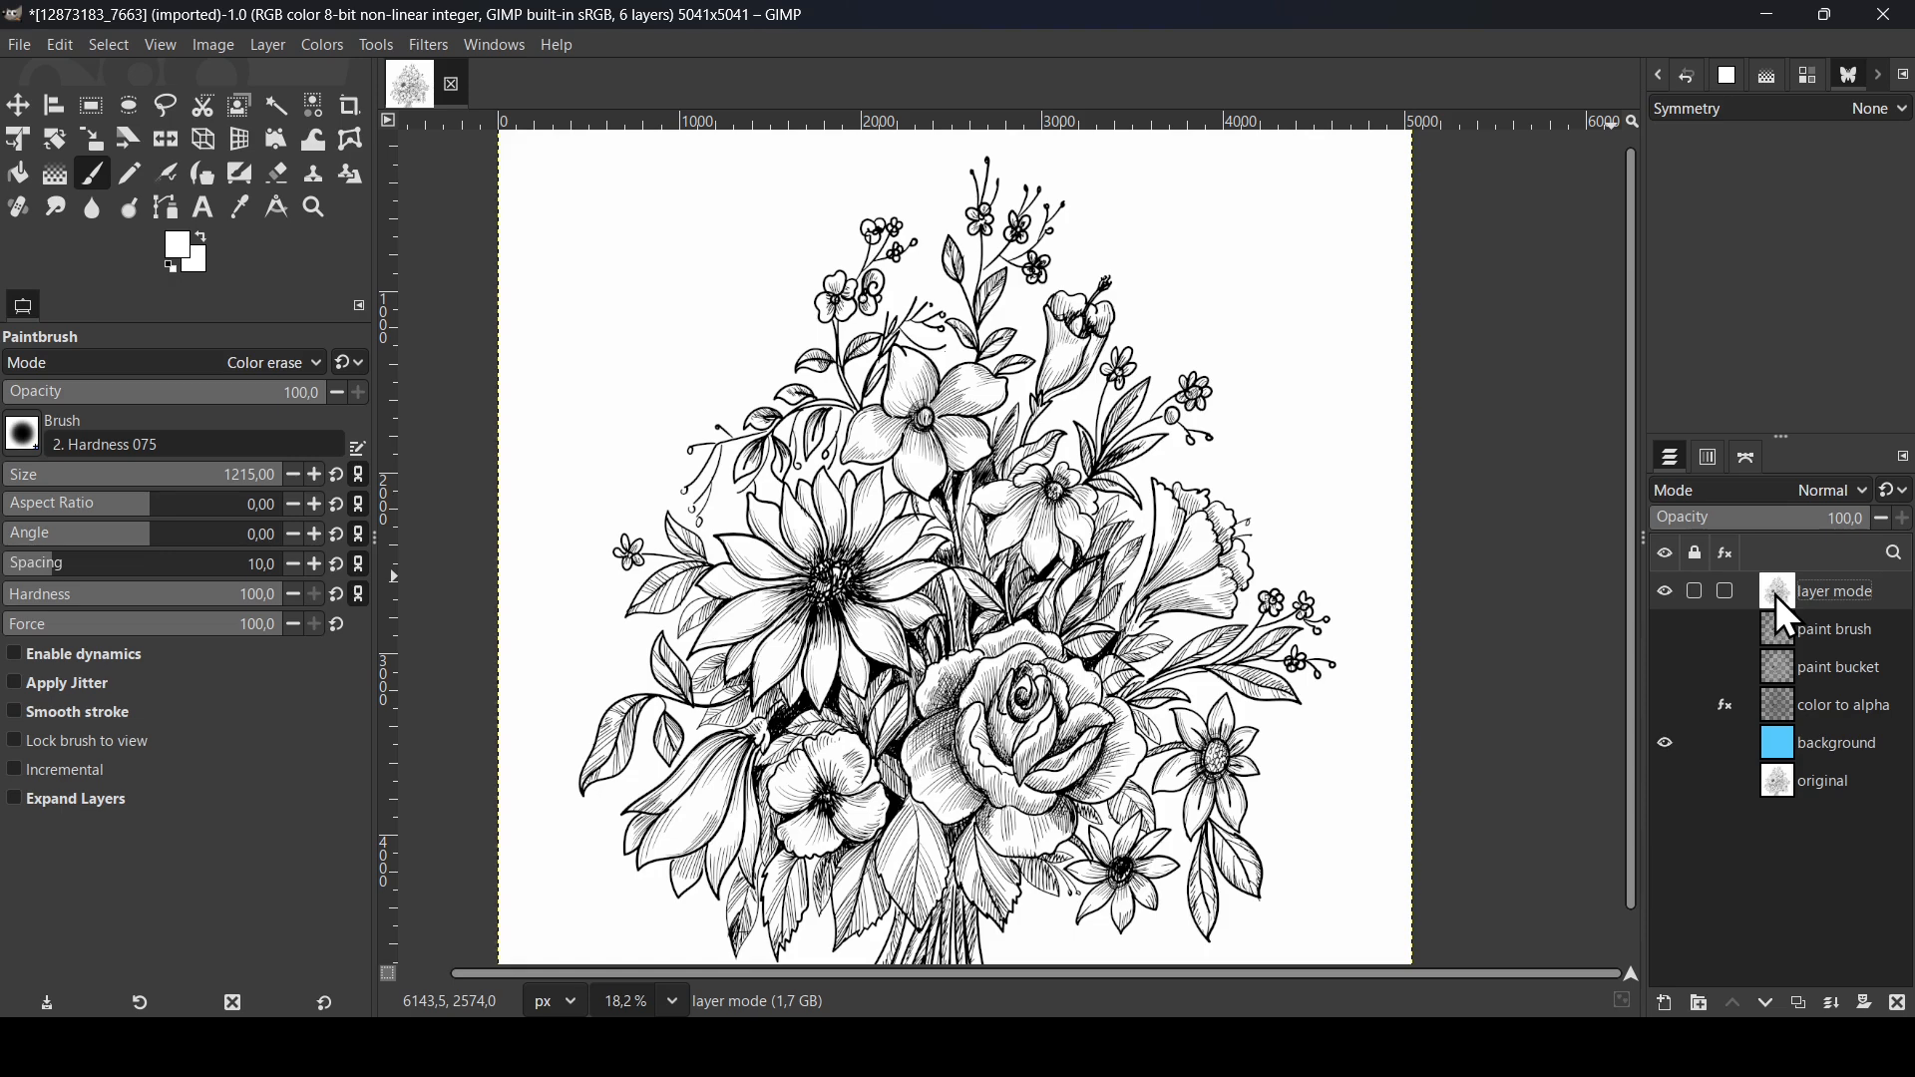
left_click(1666, 1004)
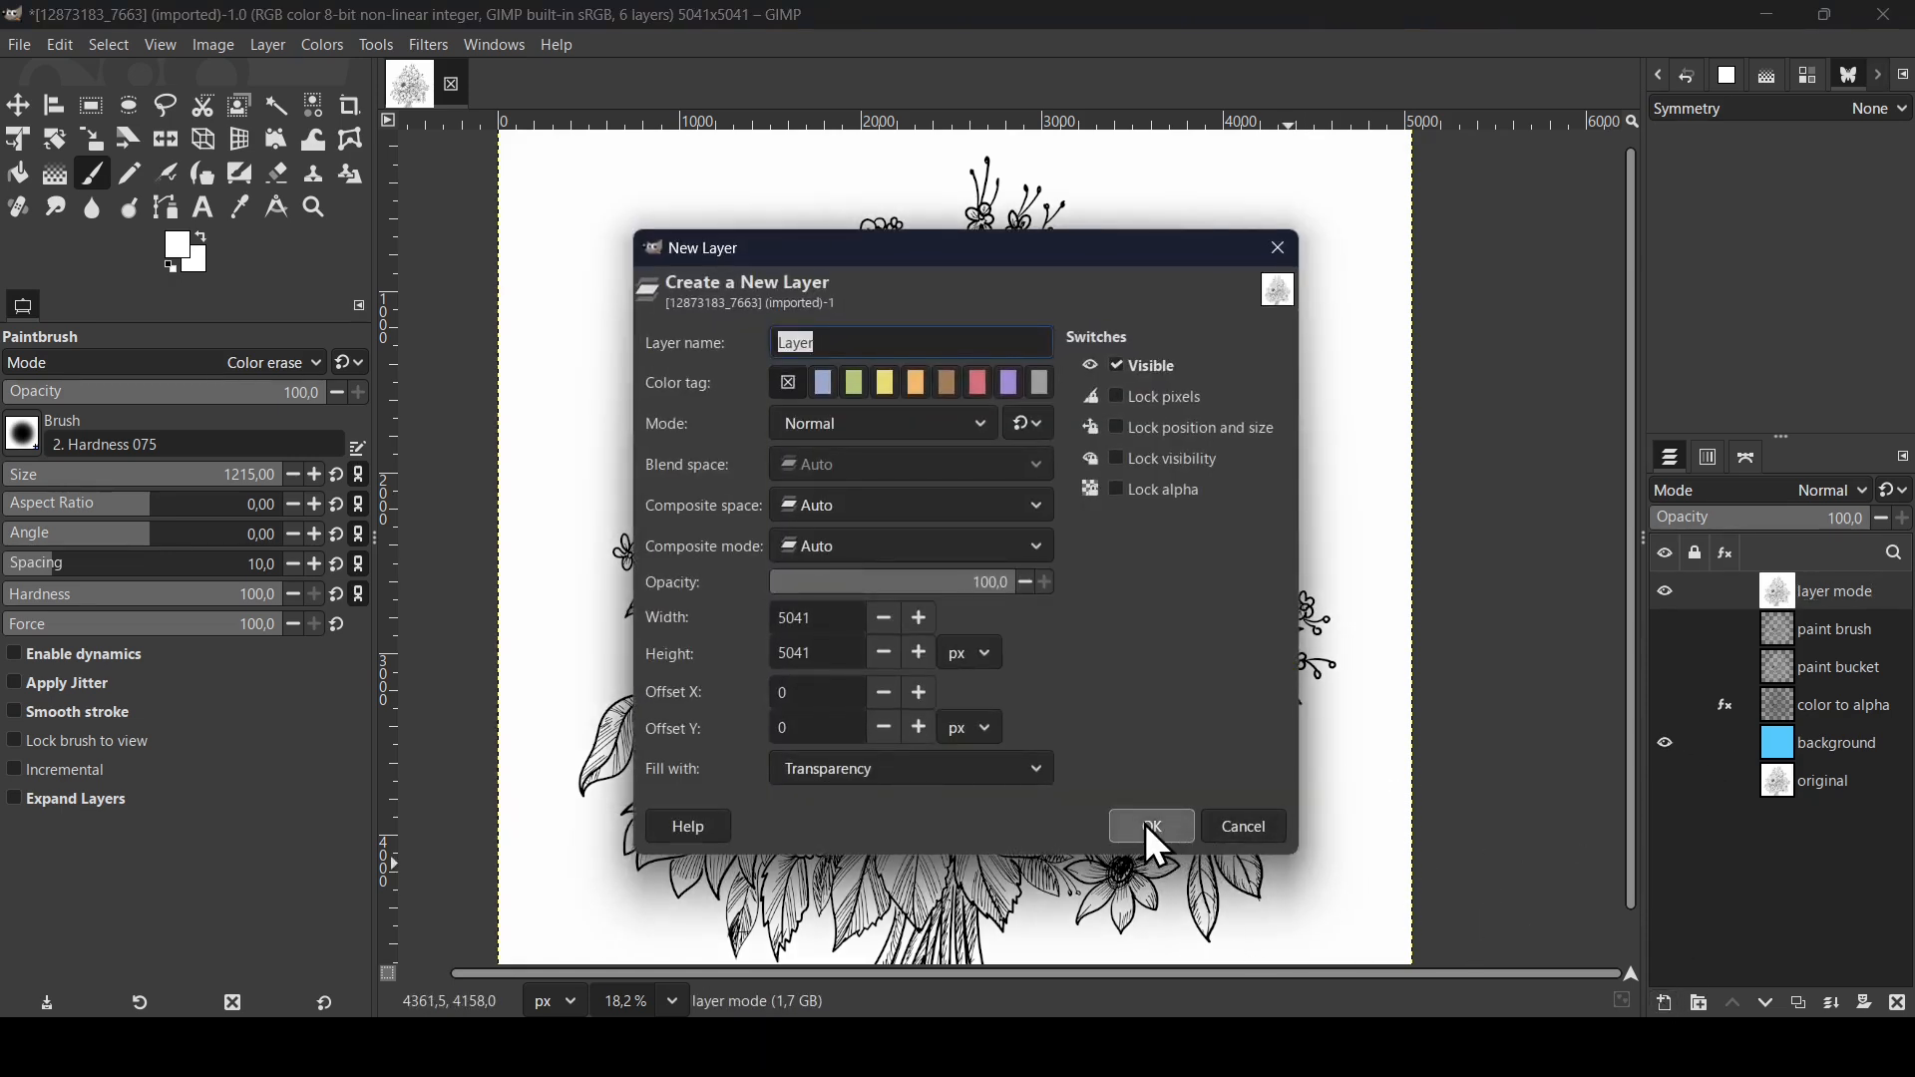
left_click(1154, 828)
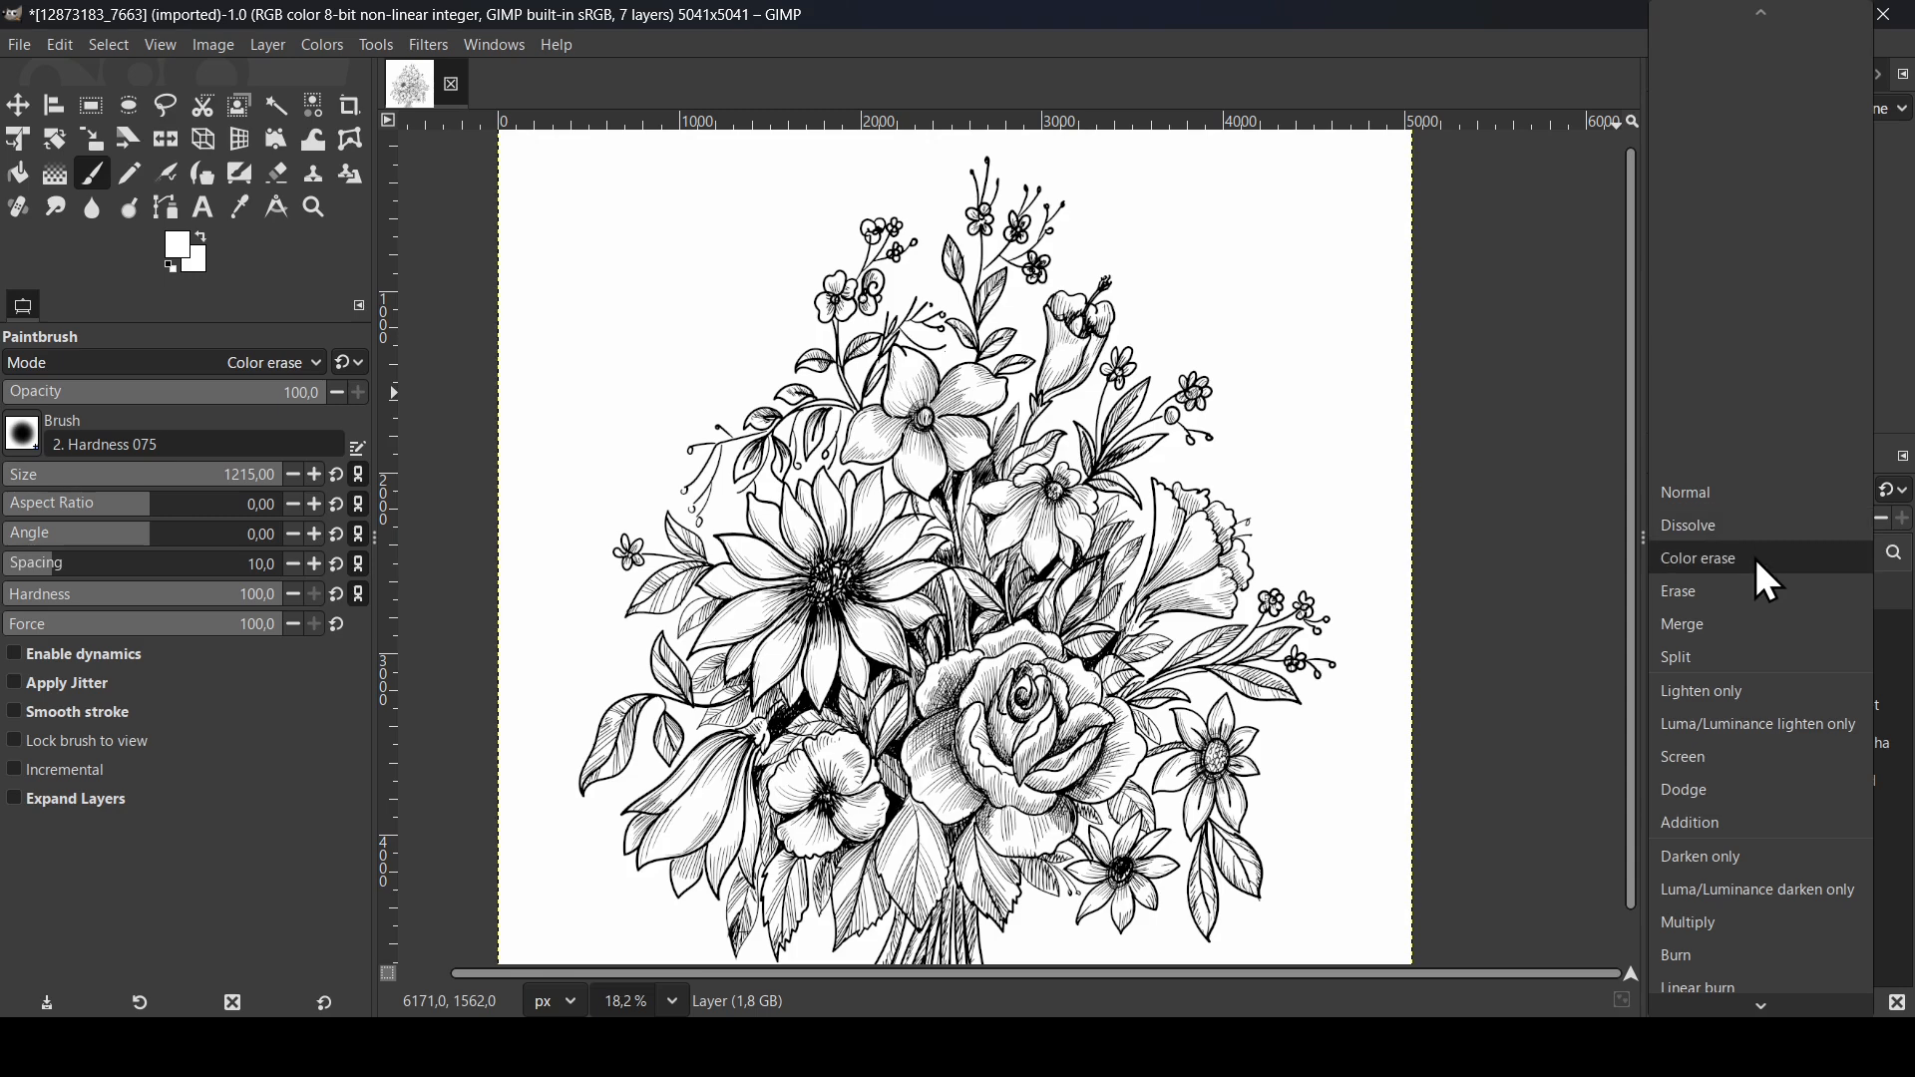
left_click(1761, 560)
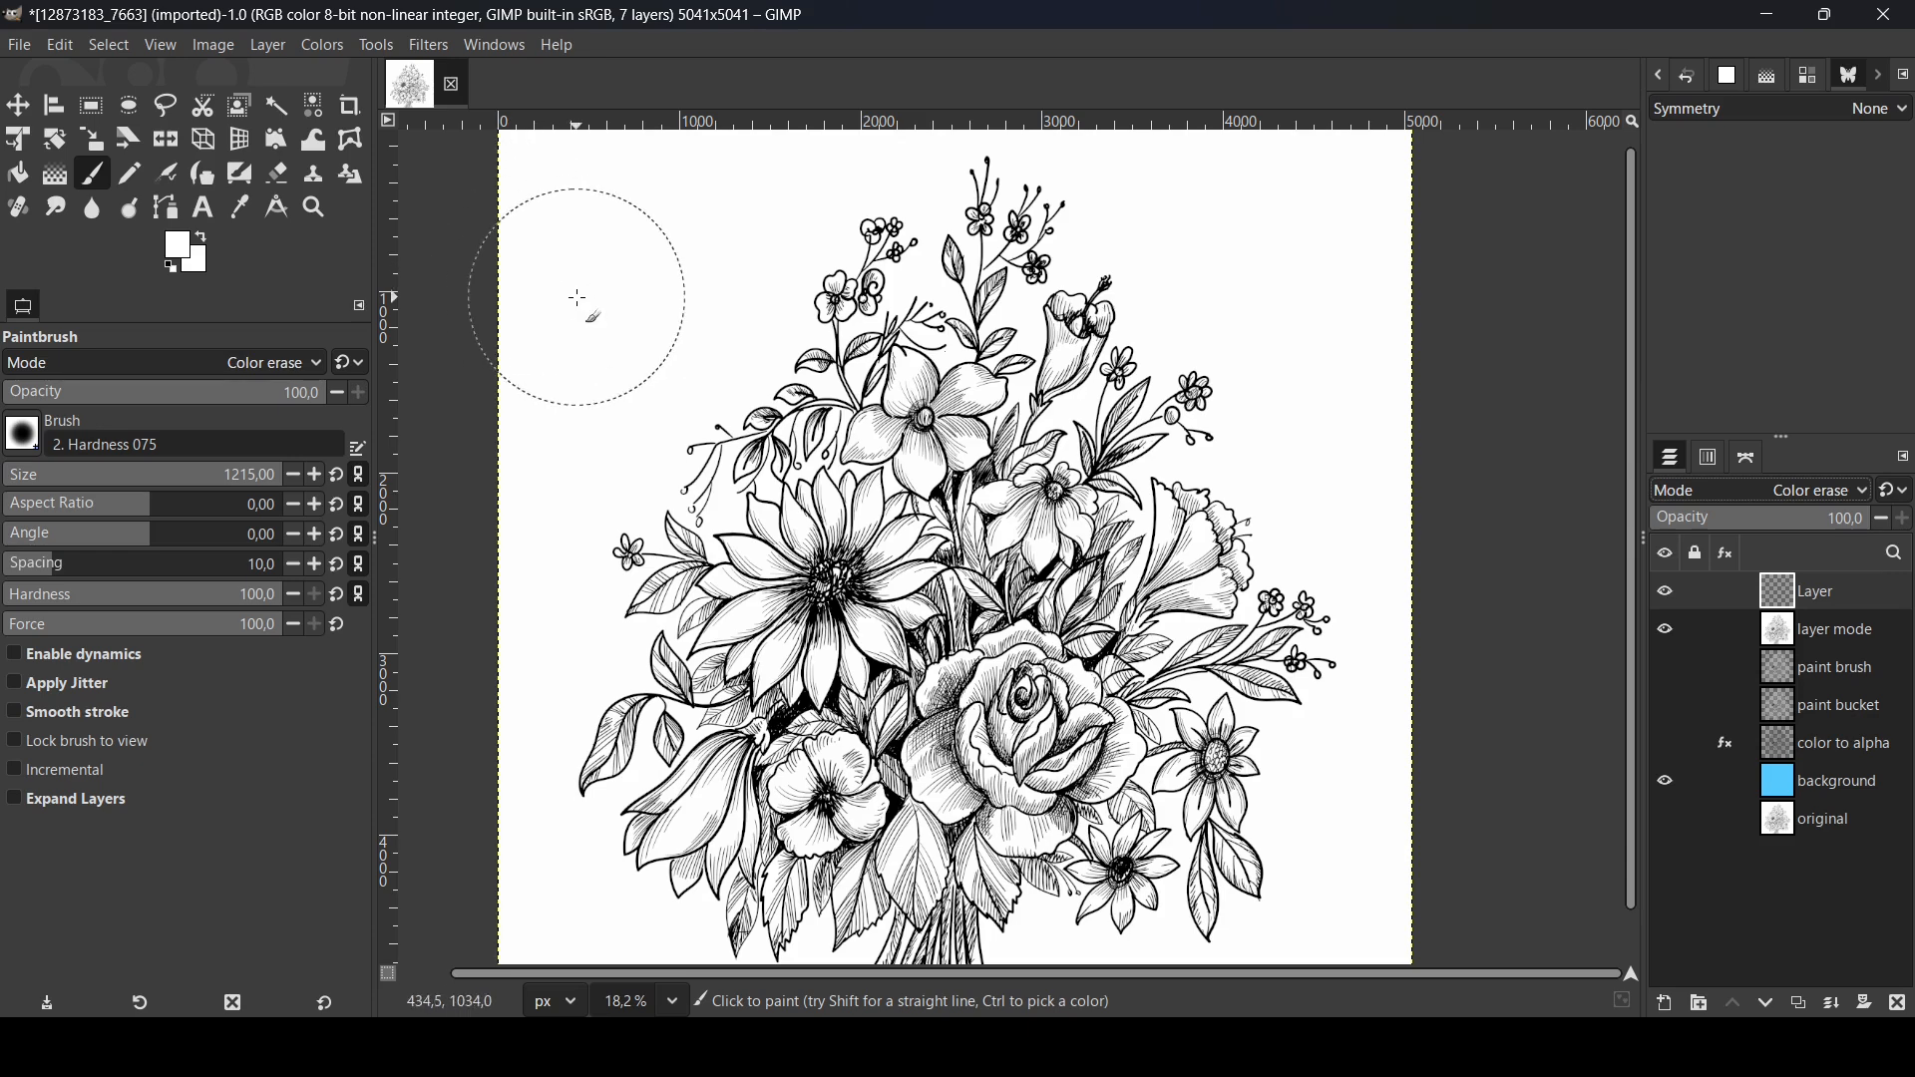
Fill the new Color erase layer with the white foreground color and merge it down into the layer mode layer
left_click(241, 208)
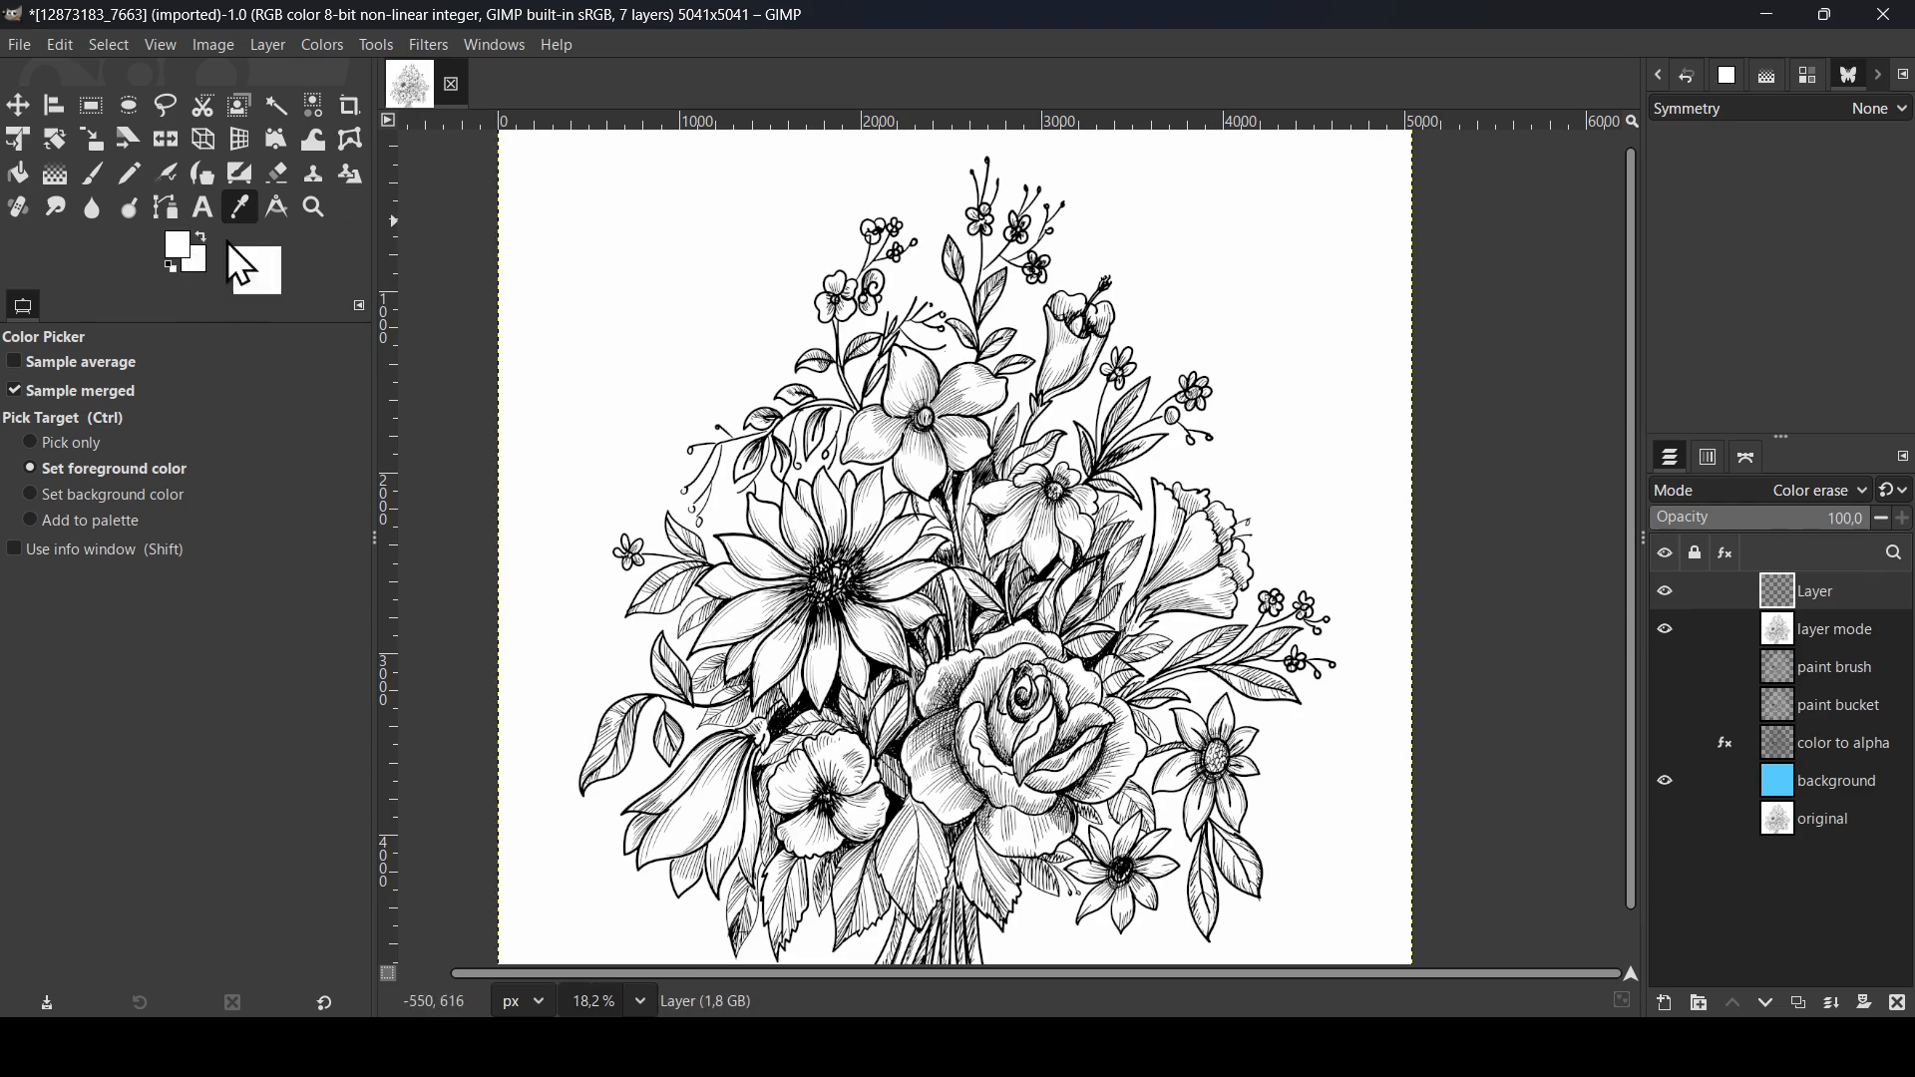
left_click_drag(231, 250, 834, 290)
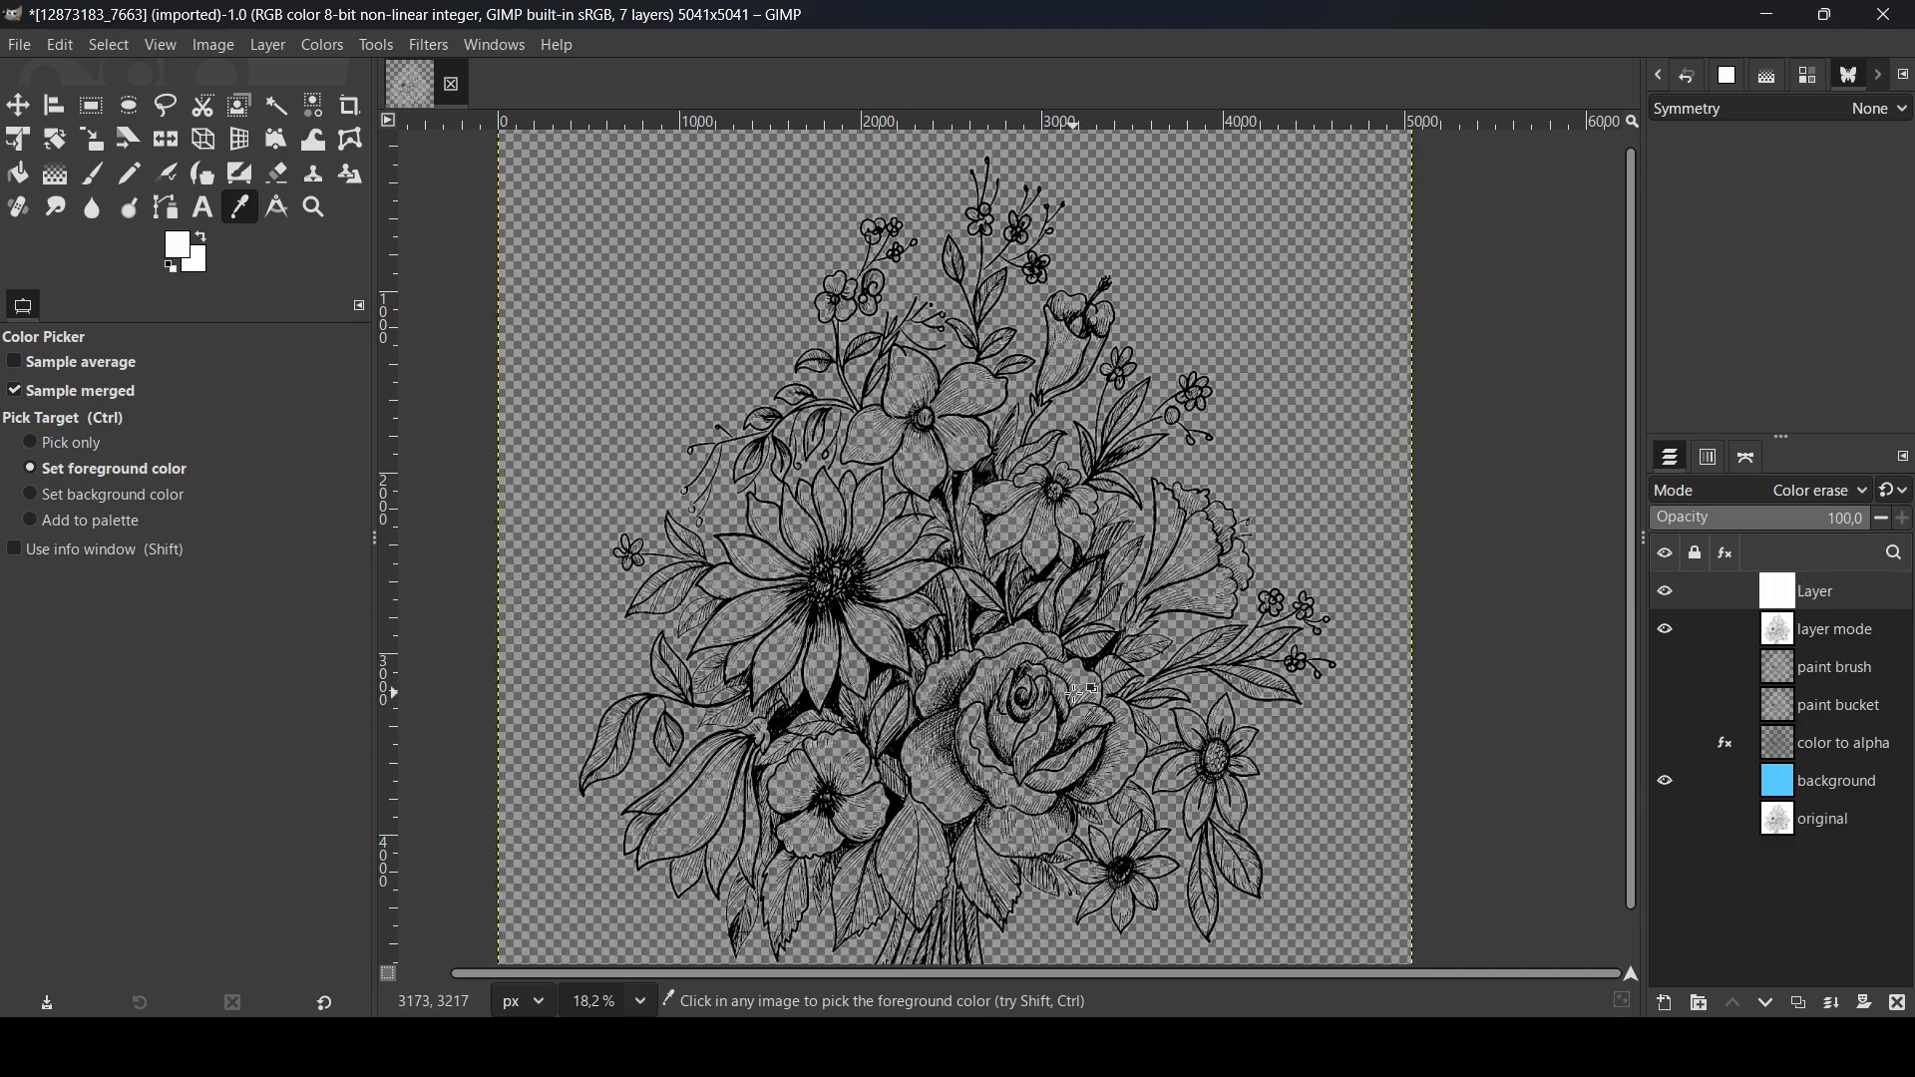
scroll(1082, 692, "up", 4)
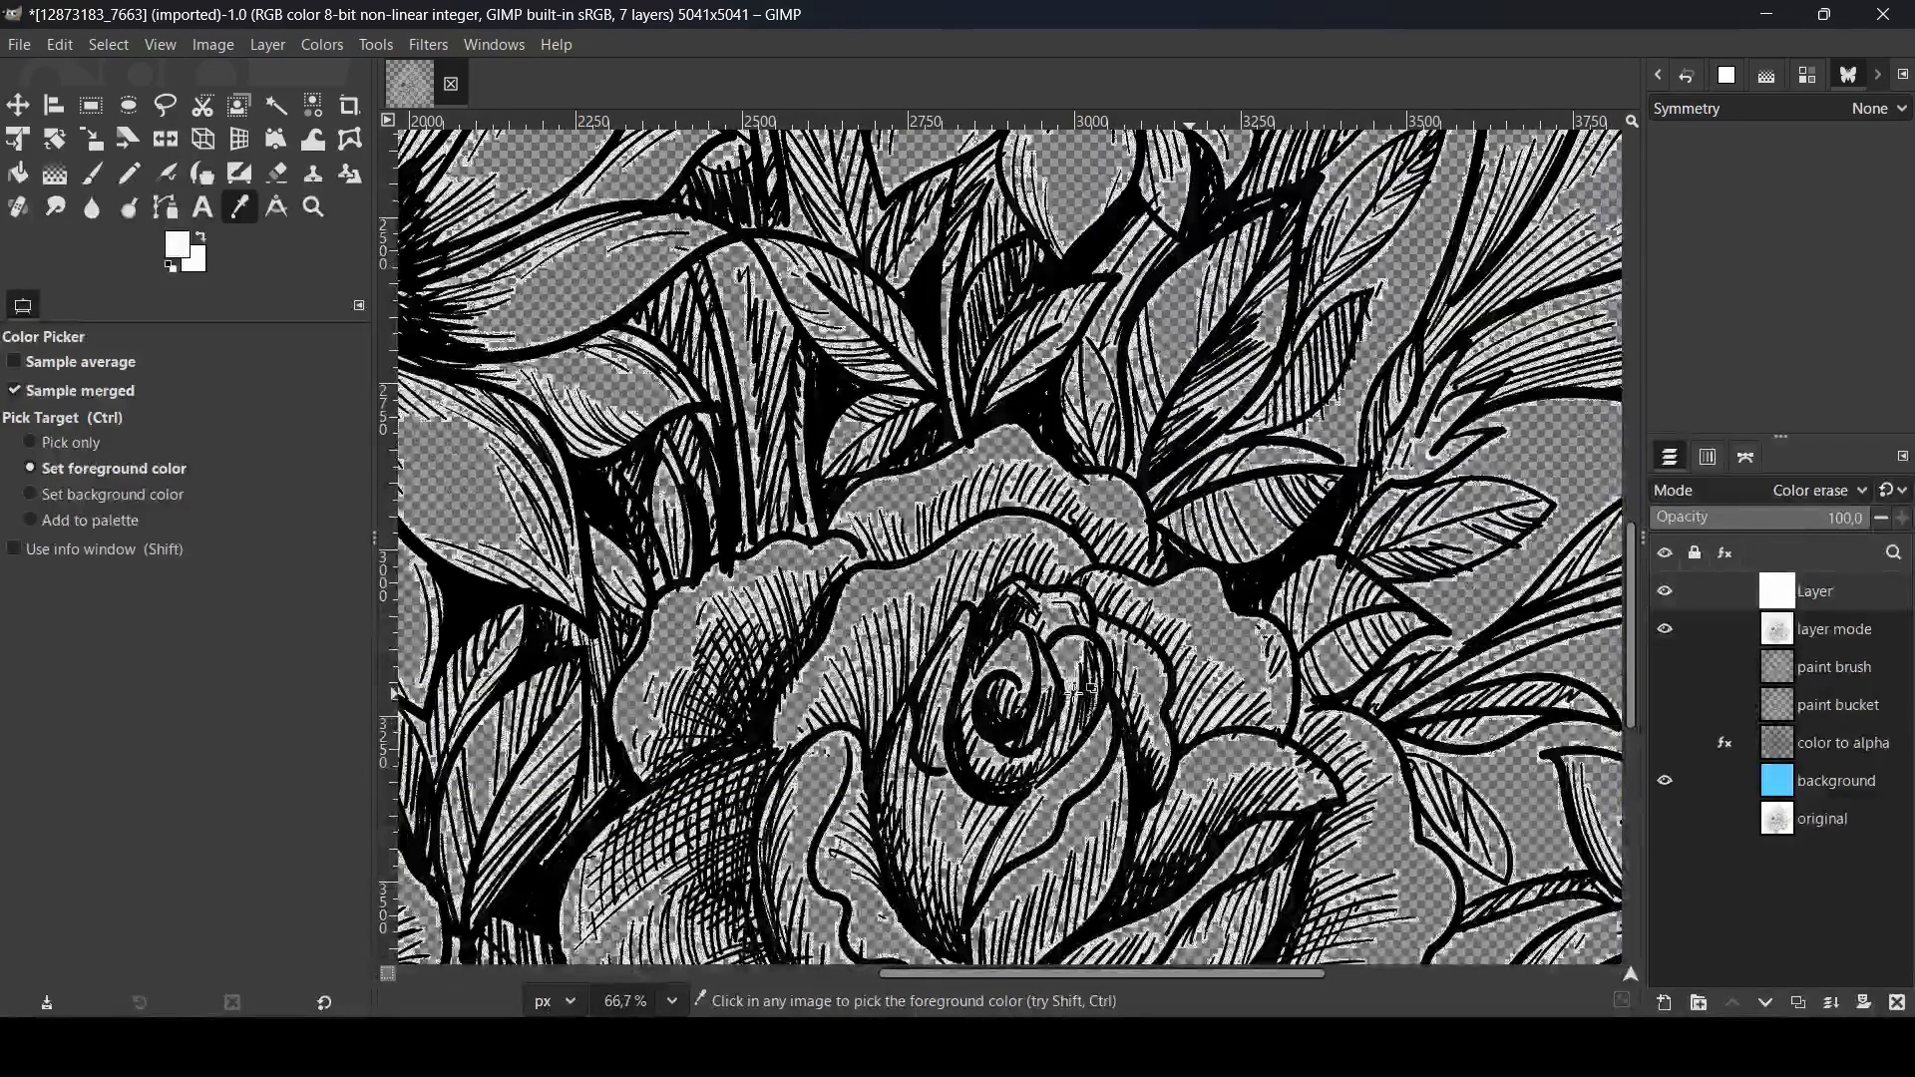
scroll(1082, 689, "up", 4)
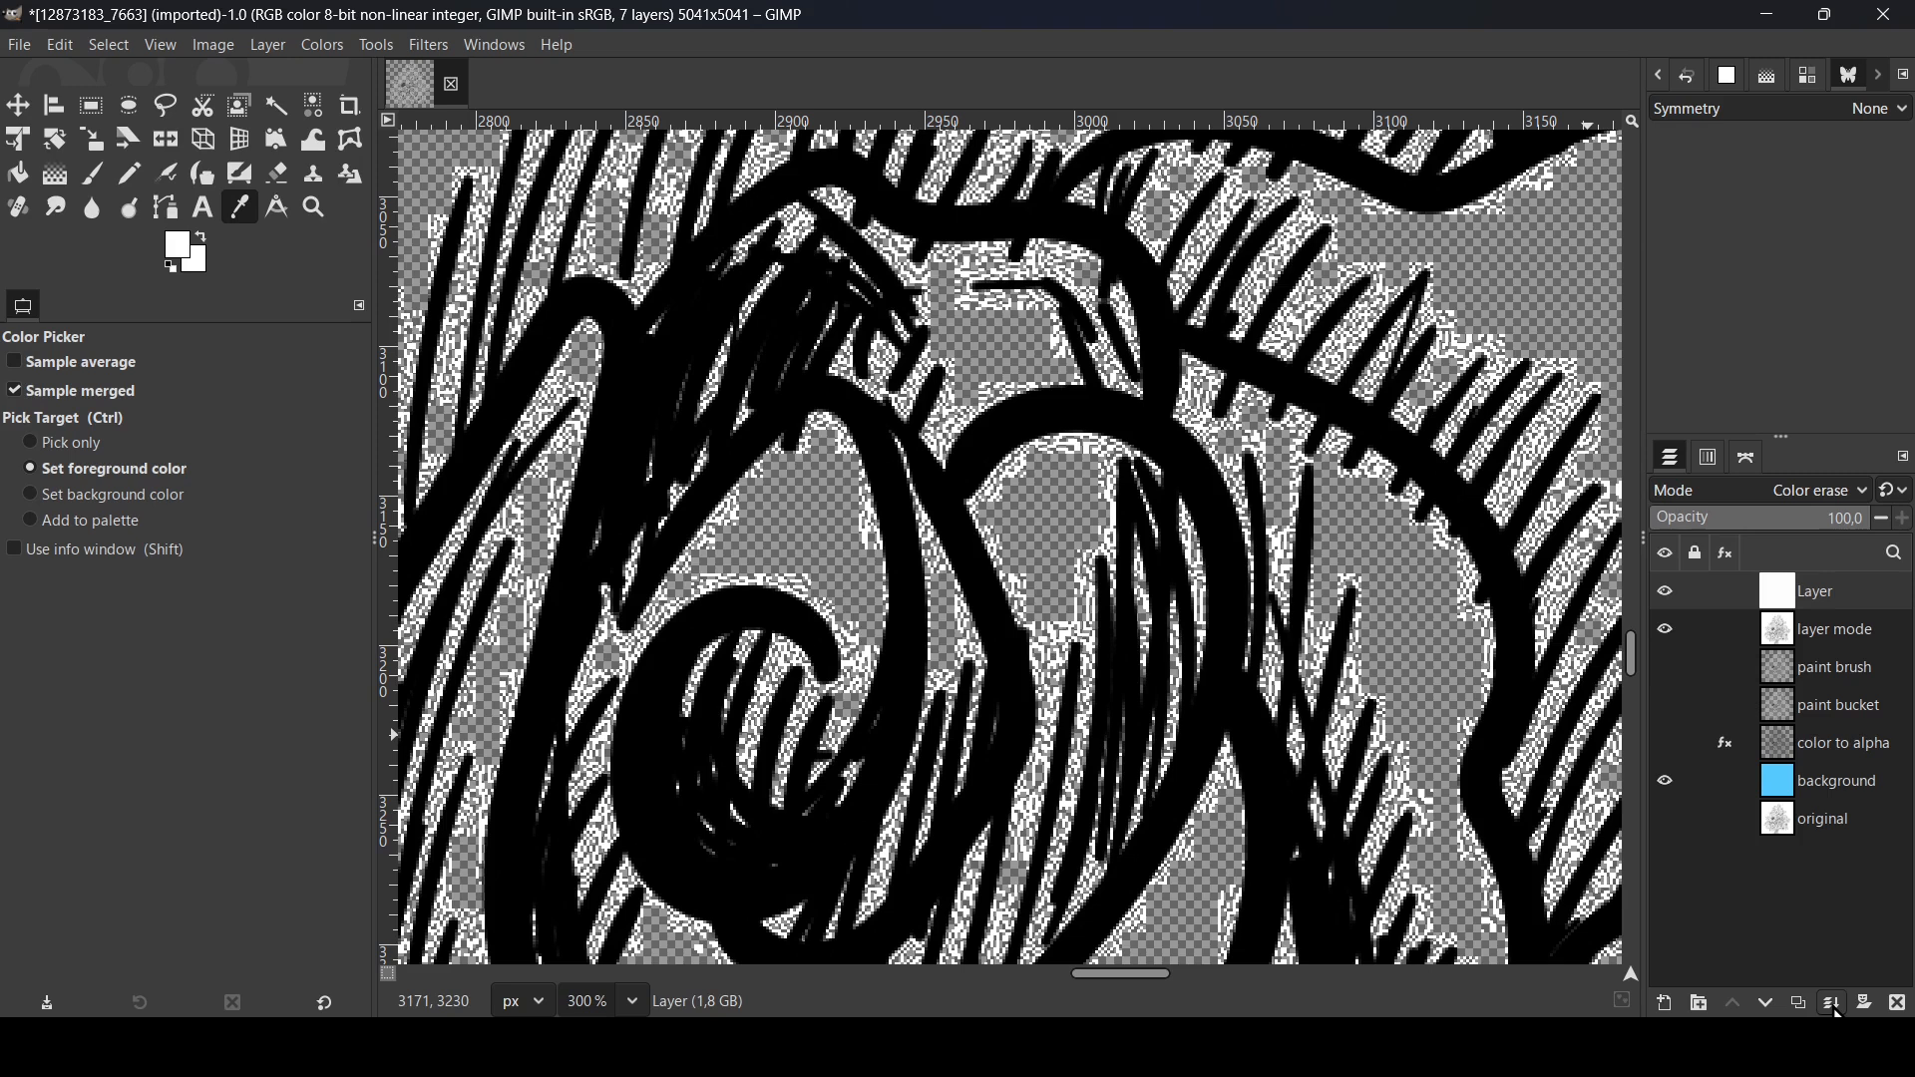
left_click(1834, 1007)
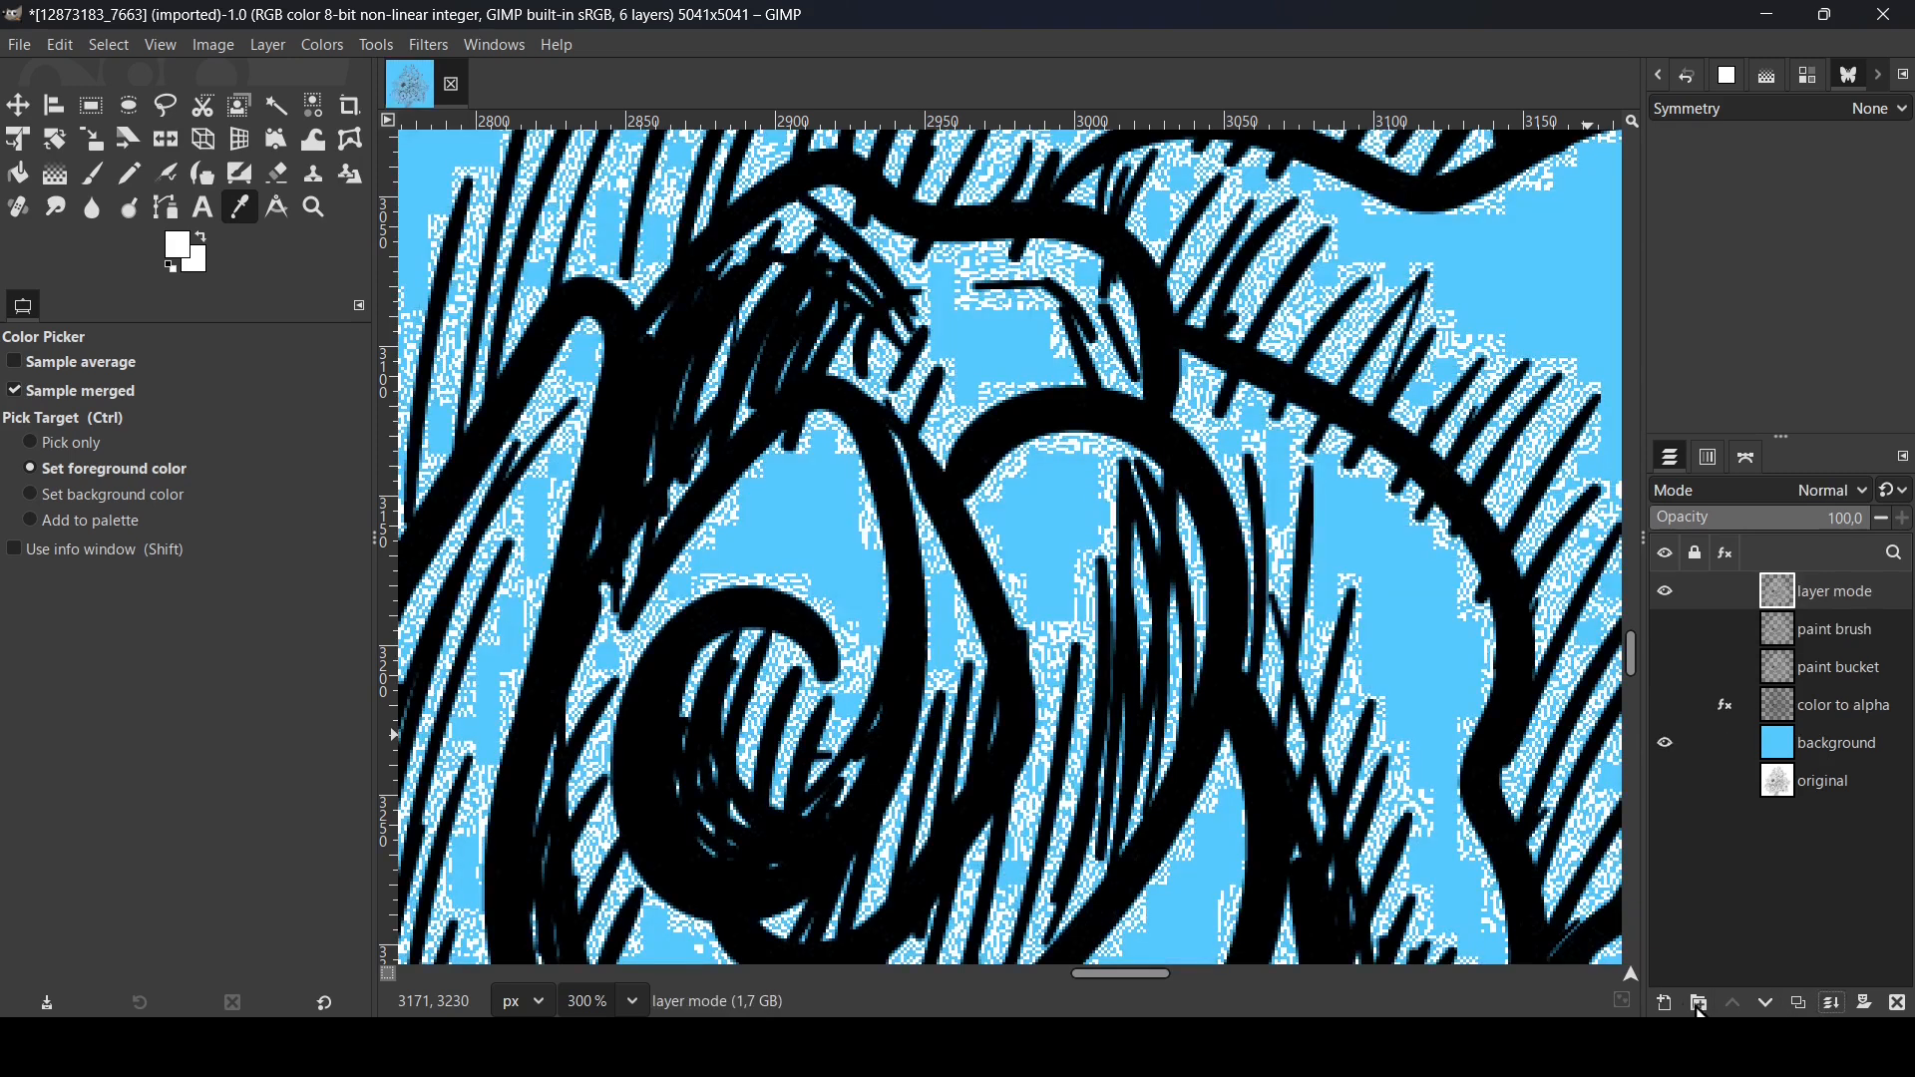
Add another transparent layer above the layer mode layer and set its mode to Color erase
left_click(1665, 1005)
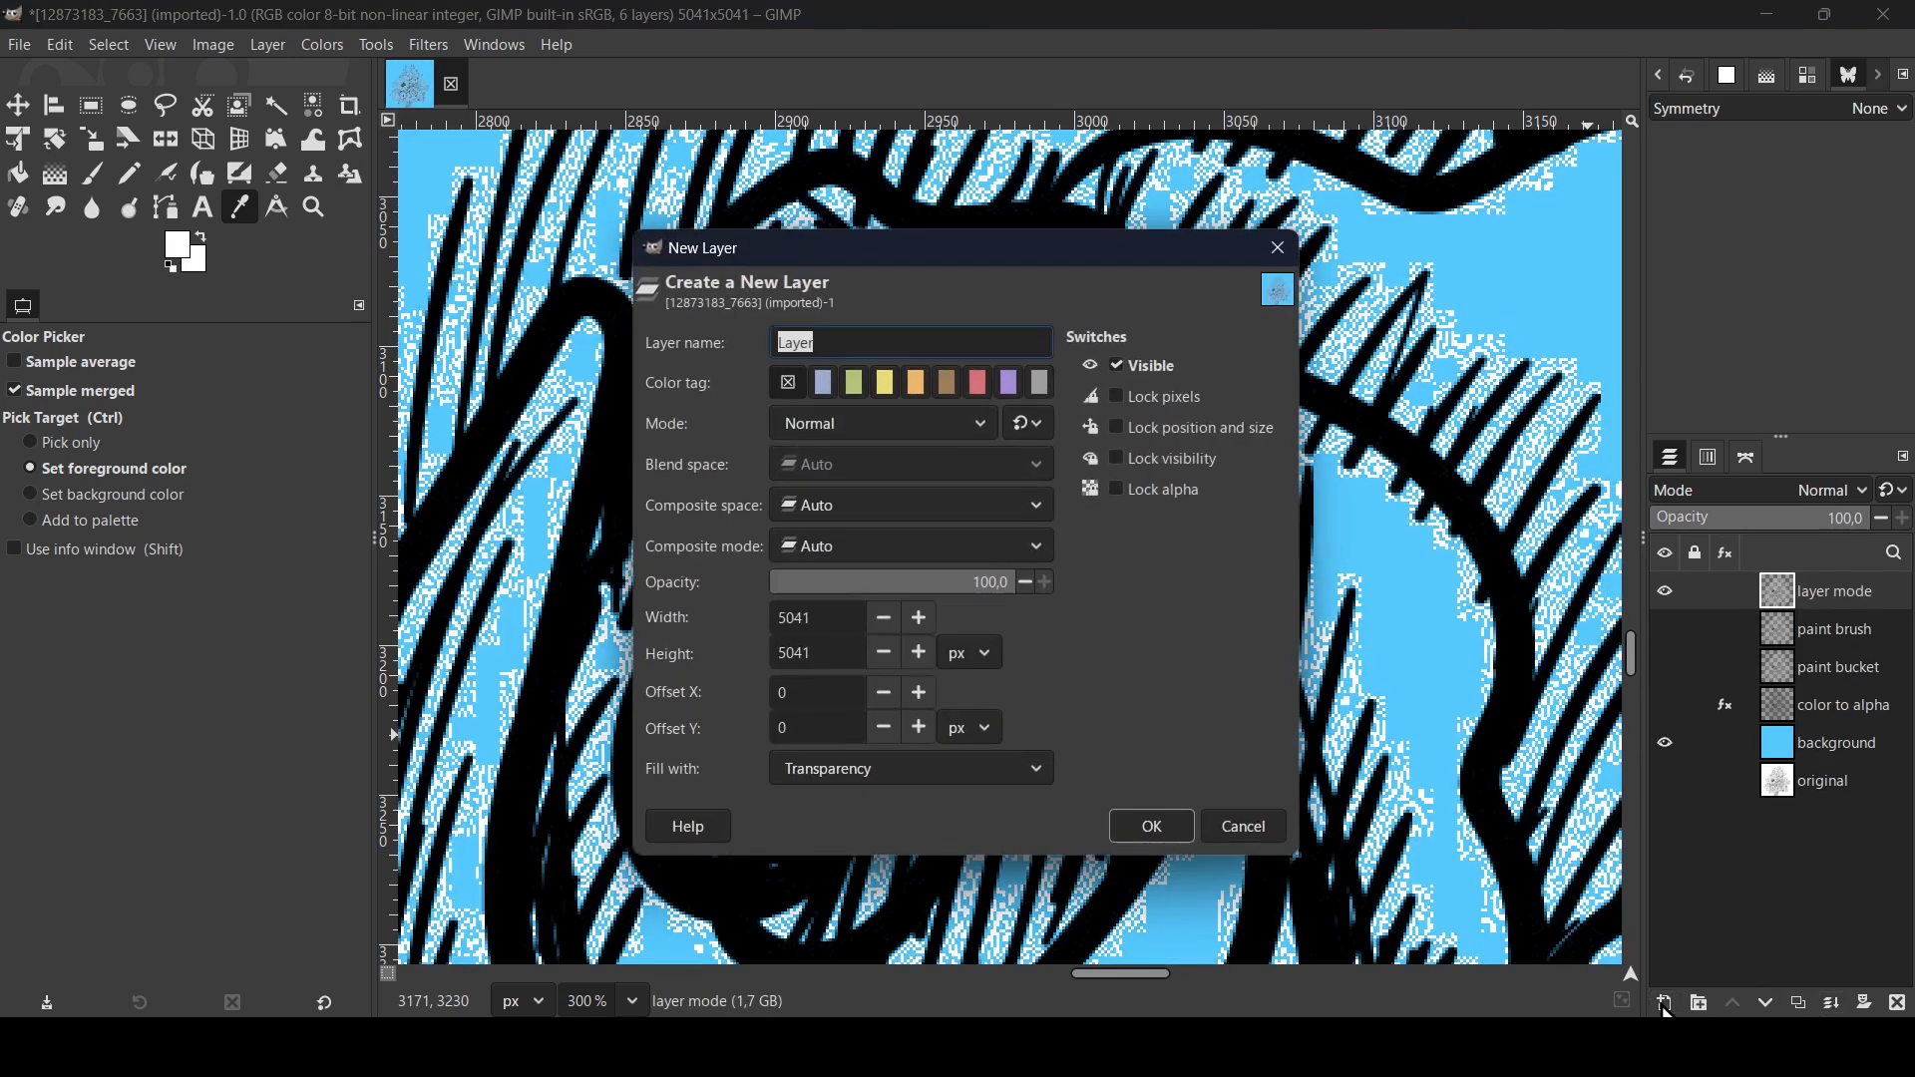
left_click(1189, 828)
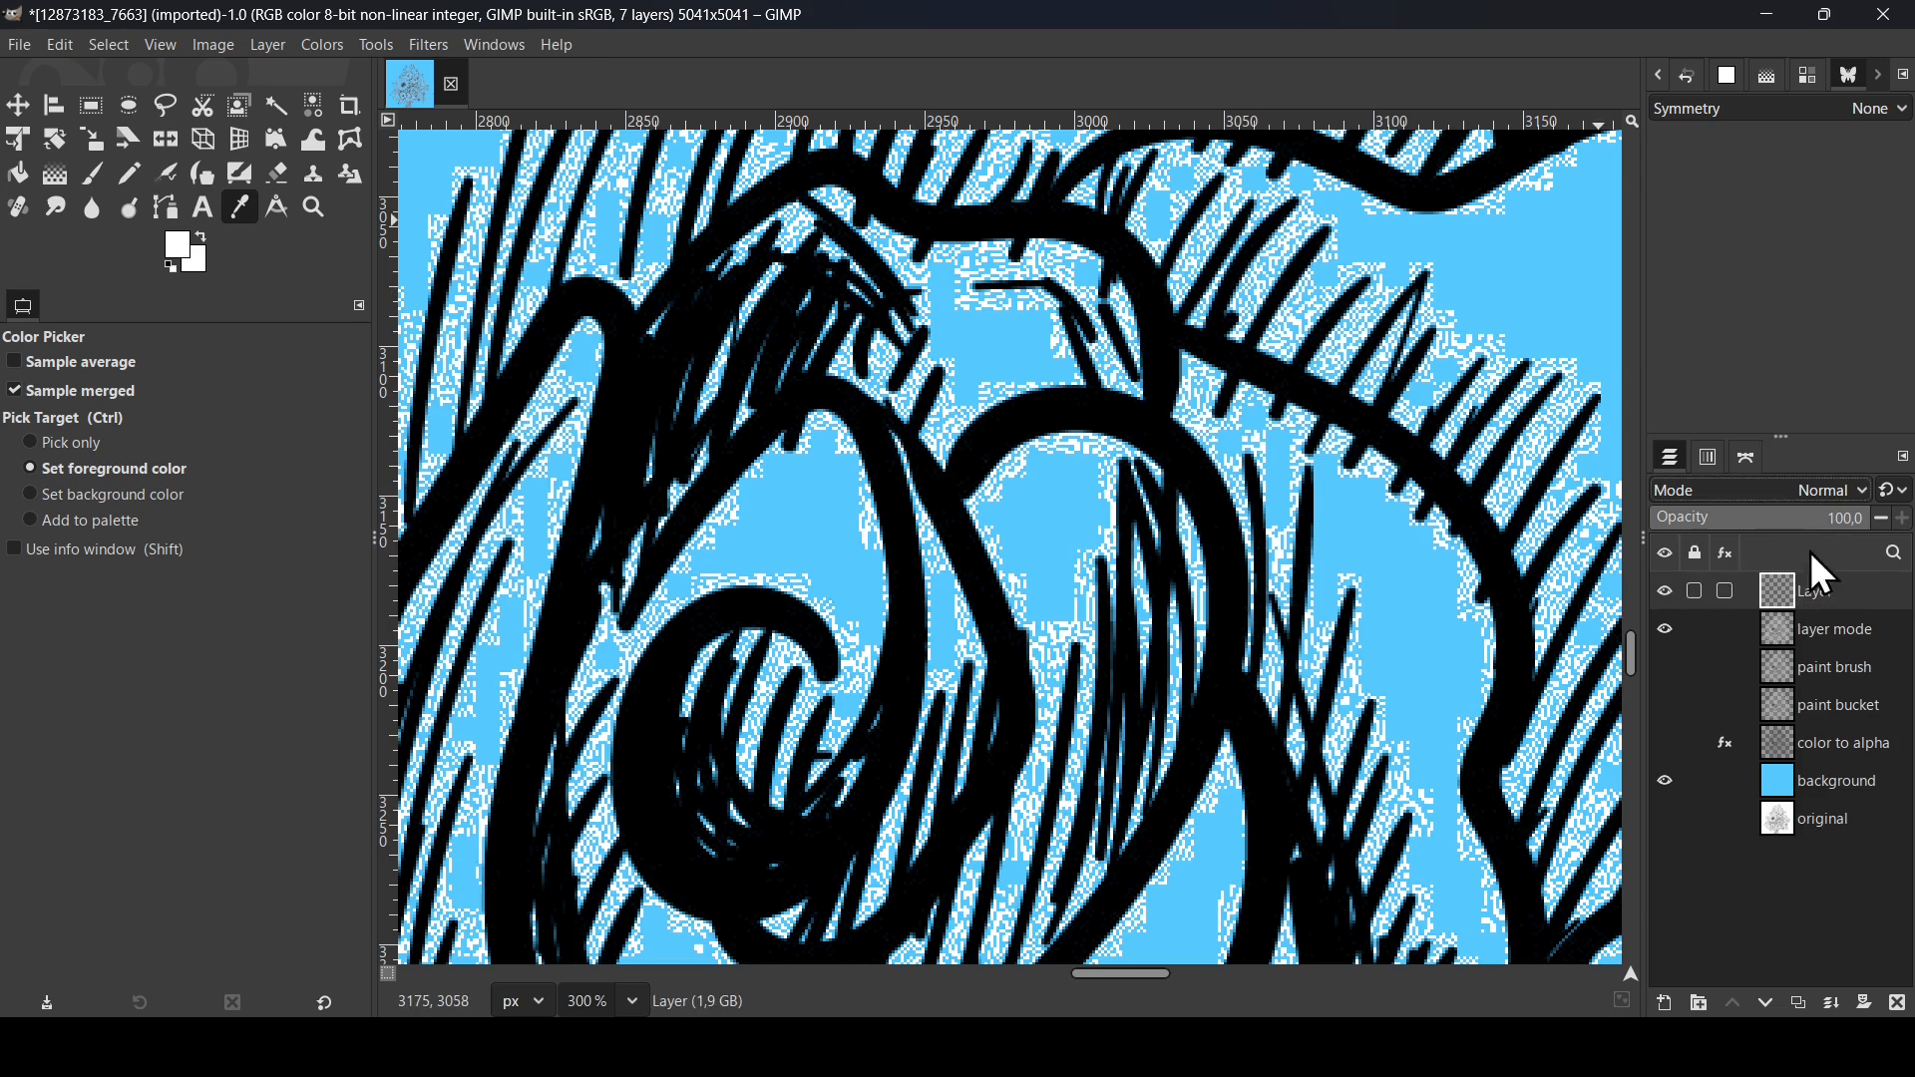
left_click(1794, 495)
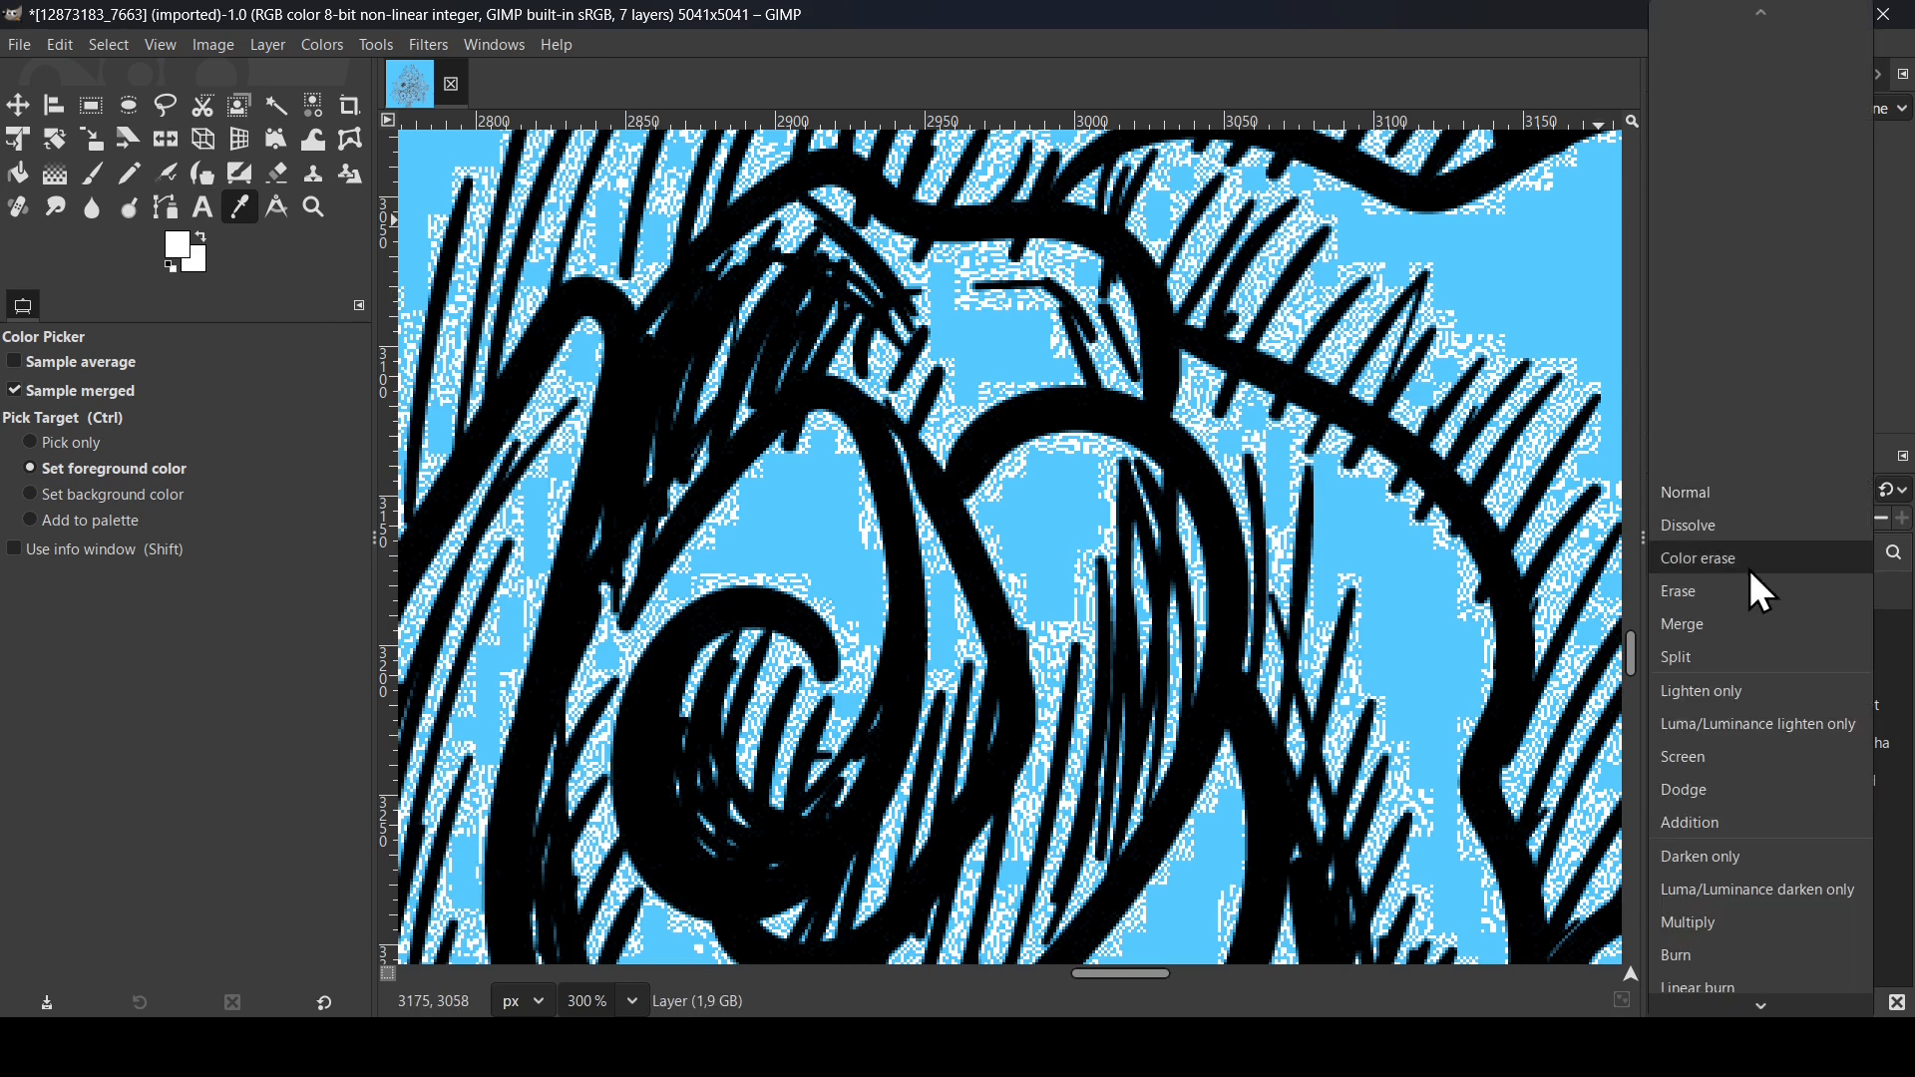
left_click(1749, 572)
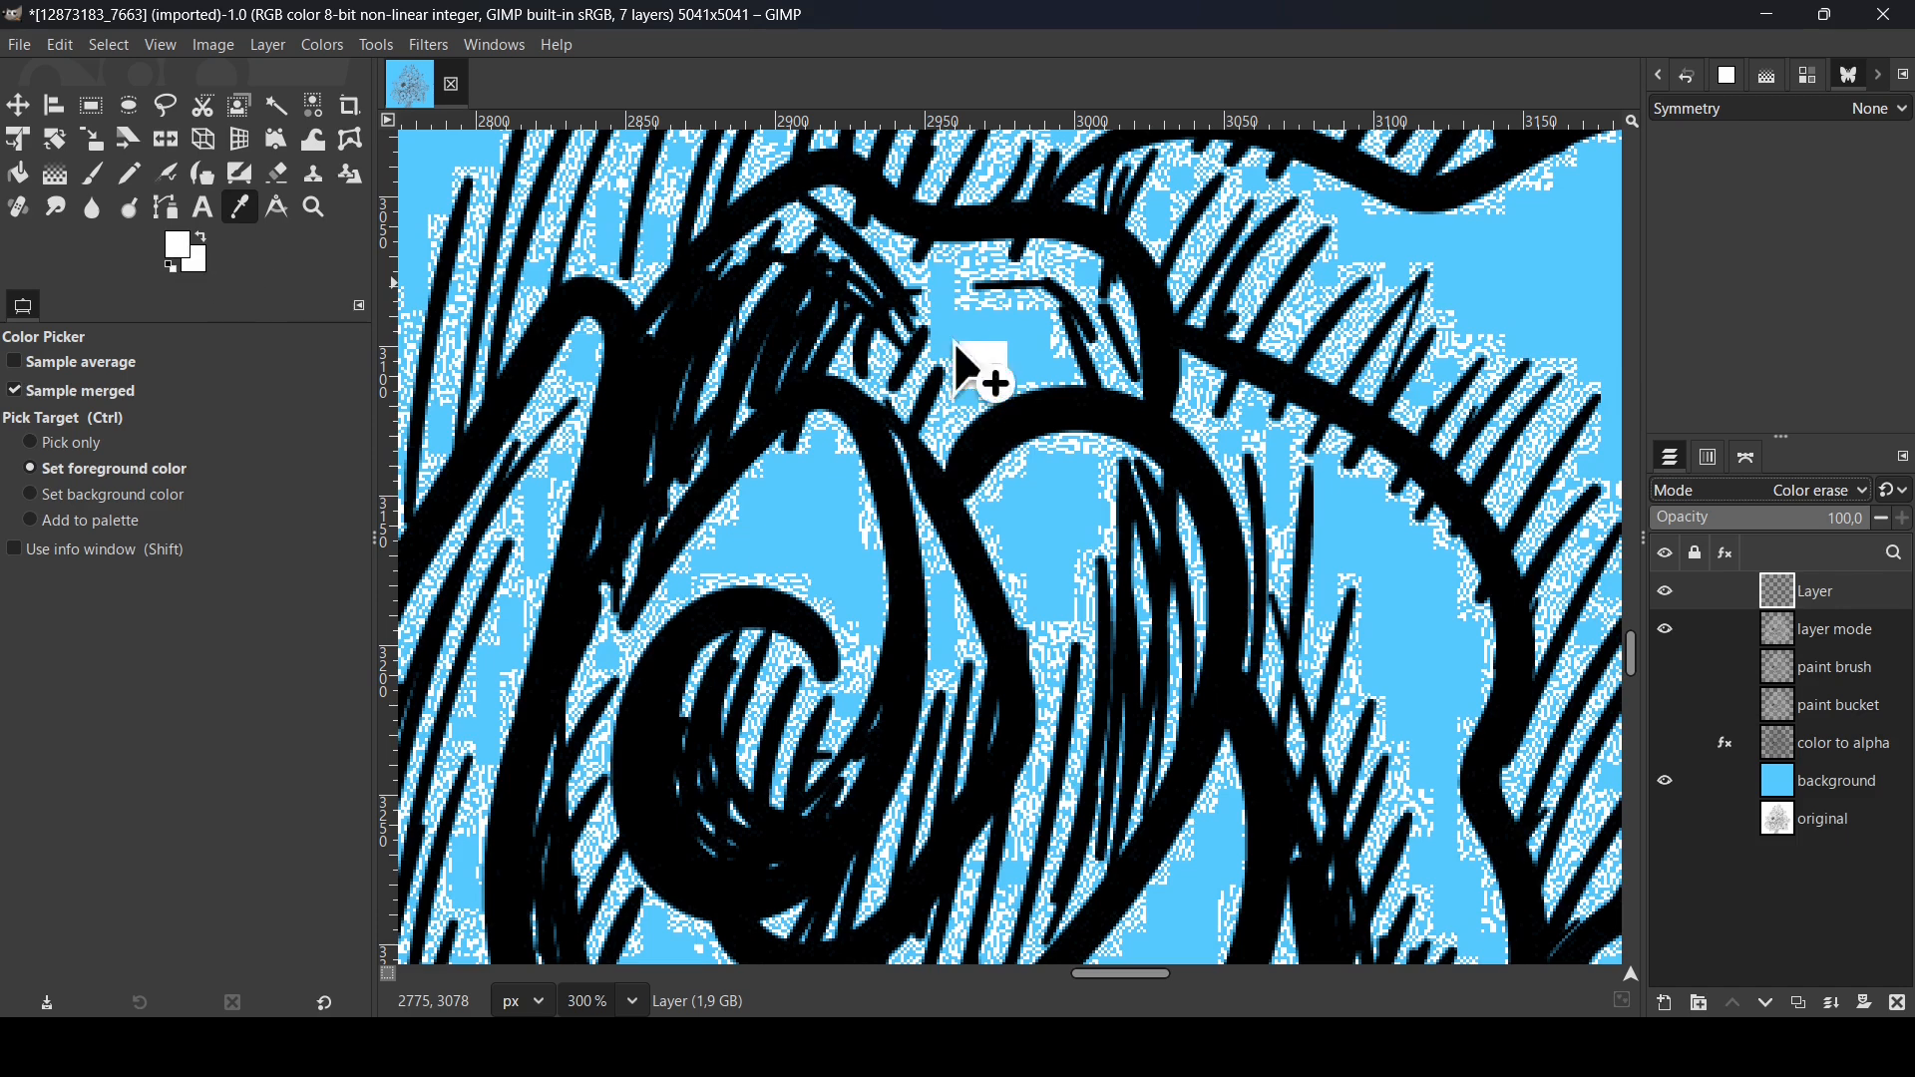
Fill the second Color erase layer with white and merge it down to remove the leftover white pixels
left_click_drag(956, 346, 972, 345)
scroll(977, 346, "up", 2)
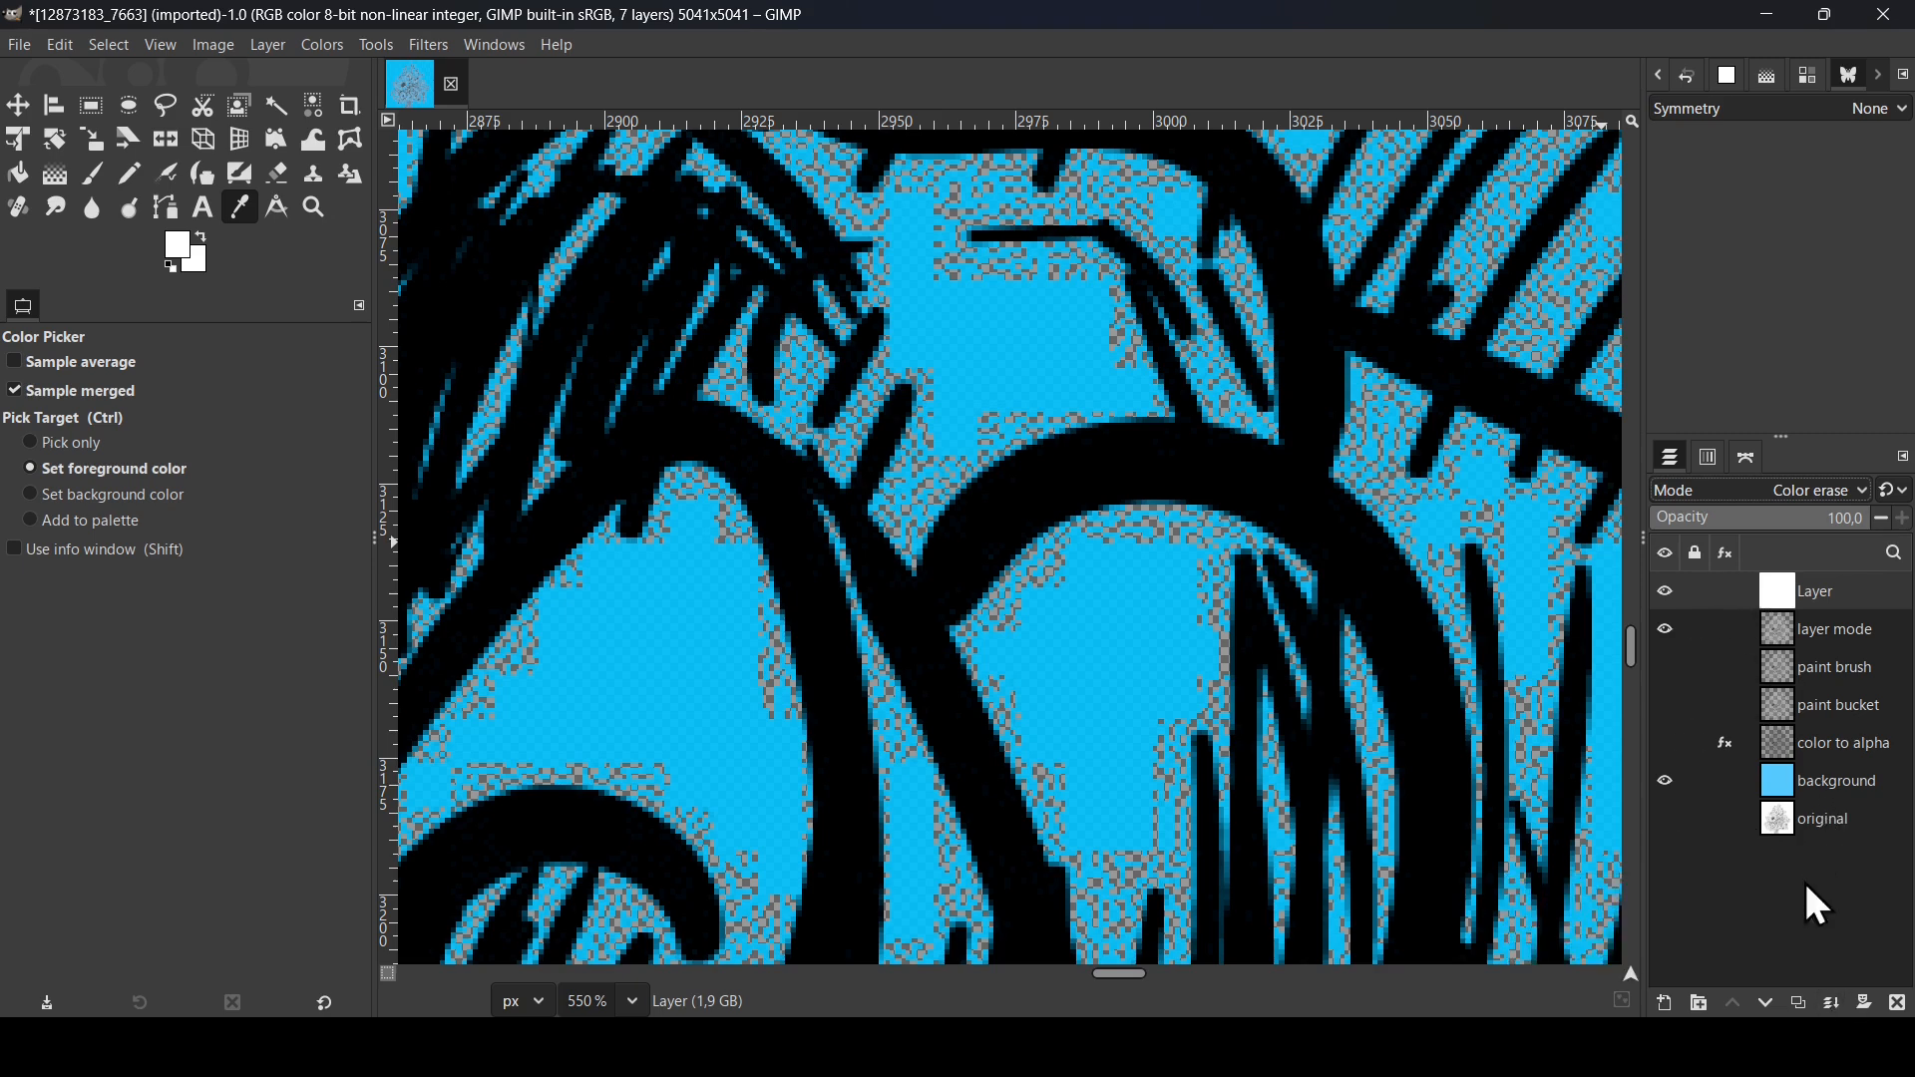
left_click(1827, 998)
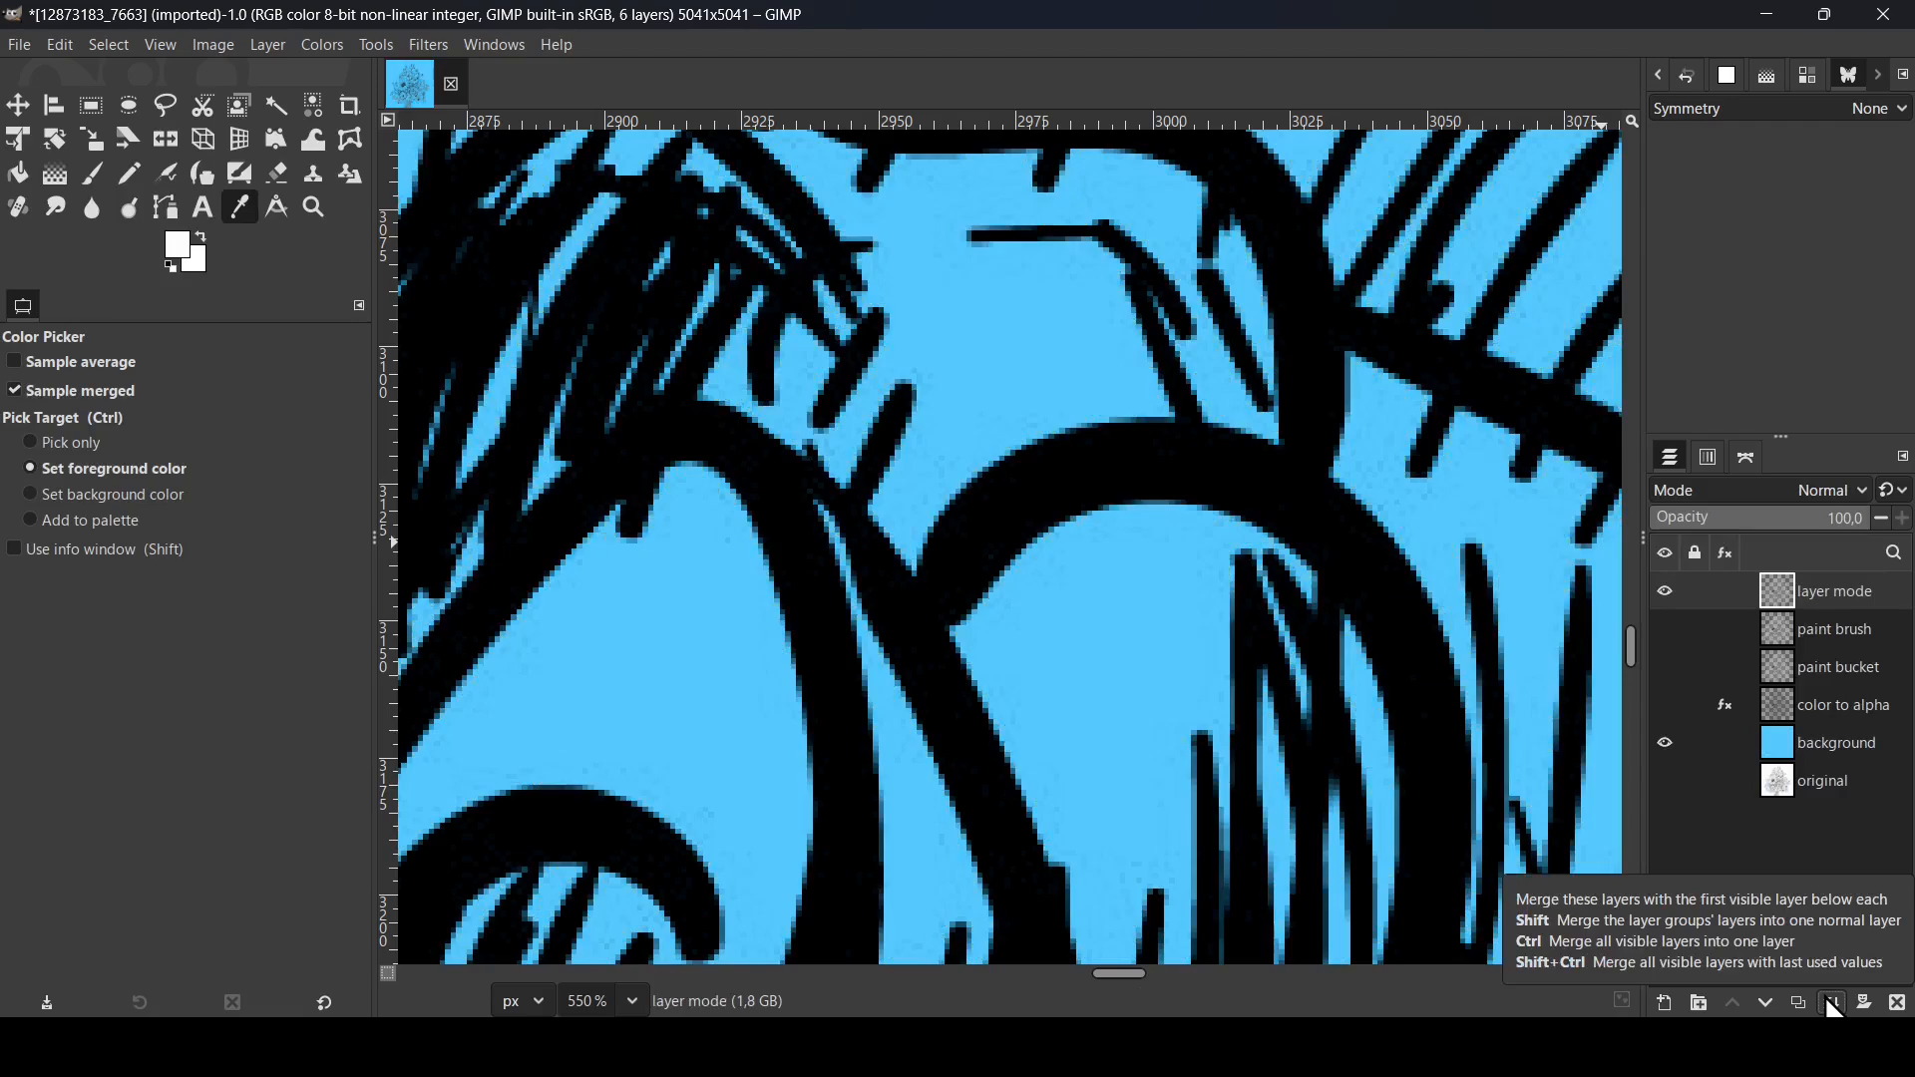
Examine the rose on the layer mode layer and compare it with the paint brush layer, ending on the whole drawing
scroll(1181, 471, "down", 1)
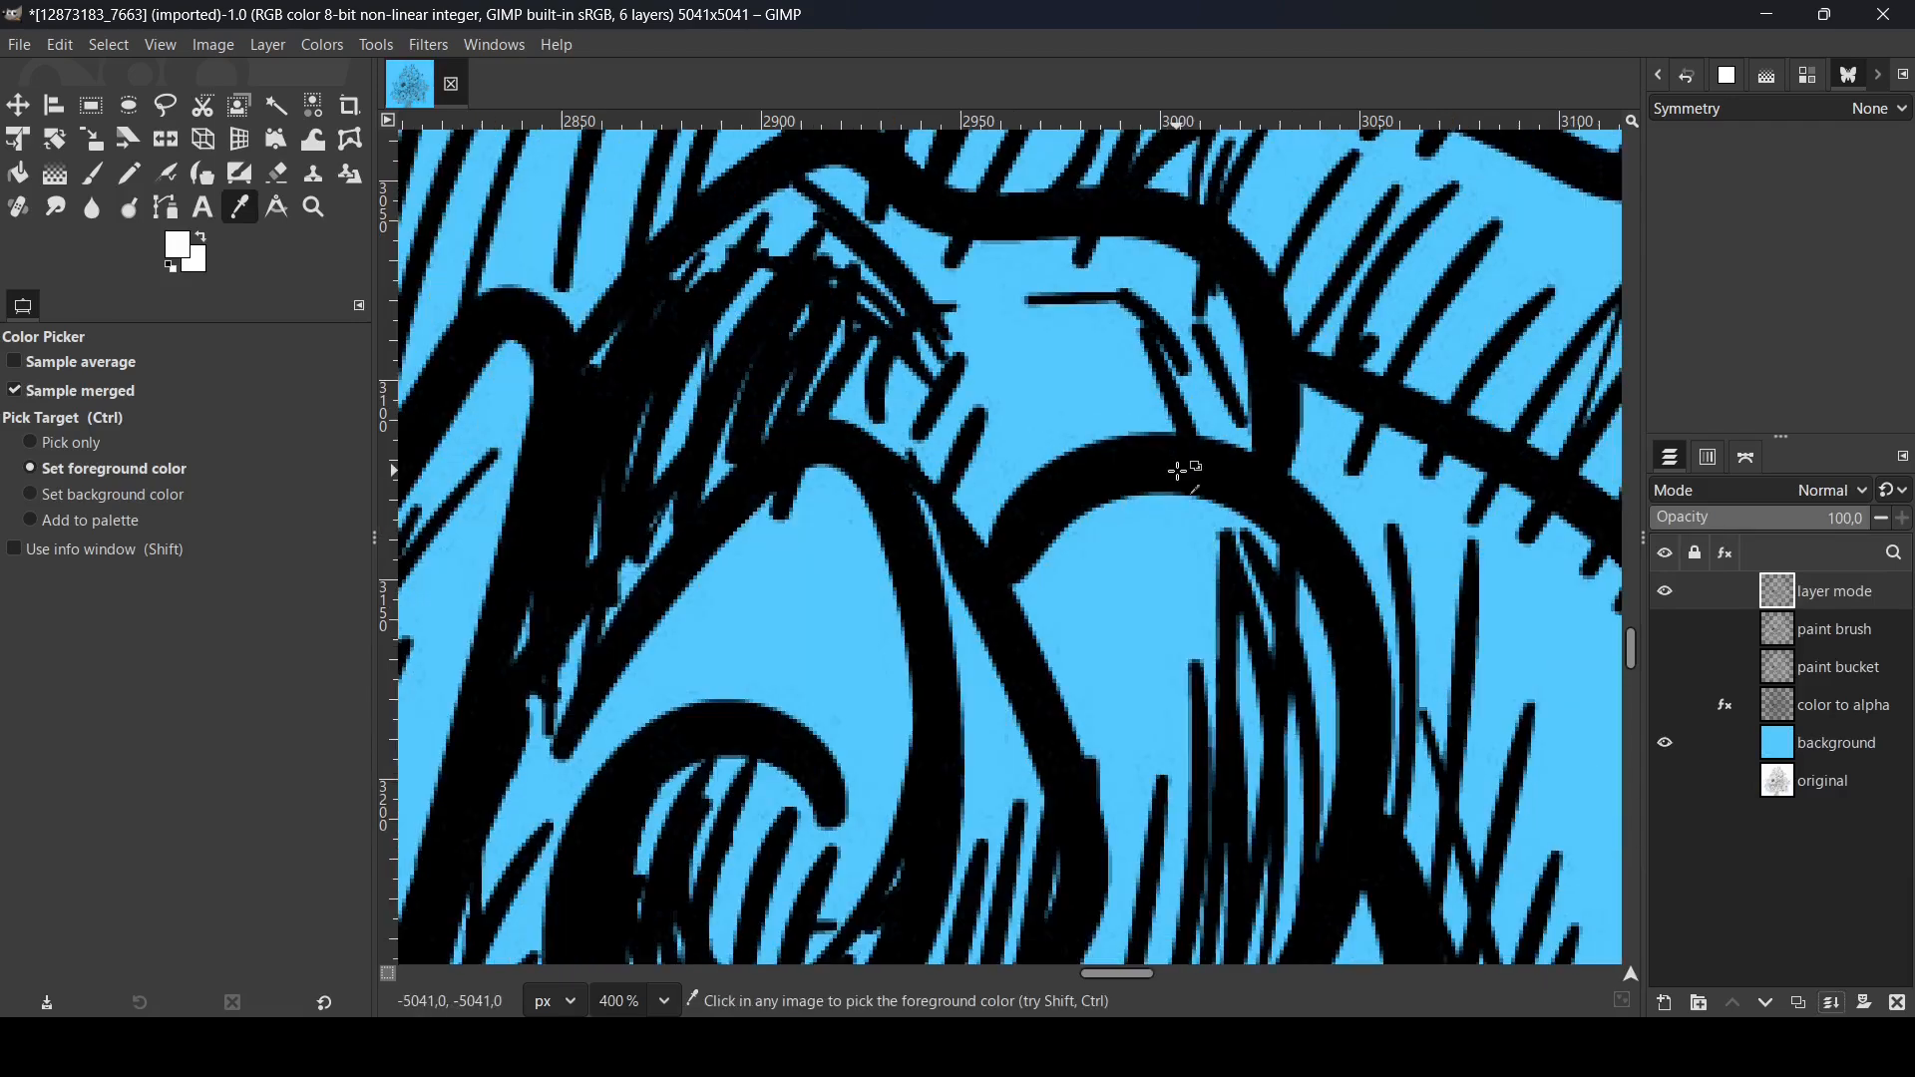
scroll(1180, 471, "down", 7)
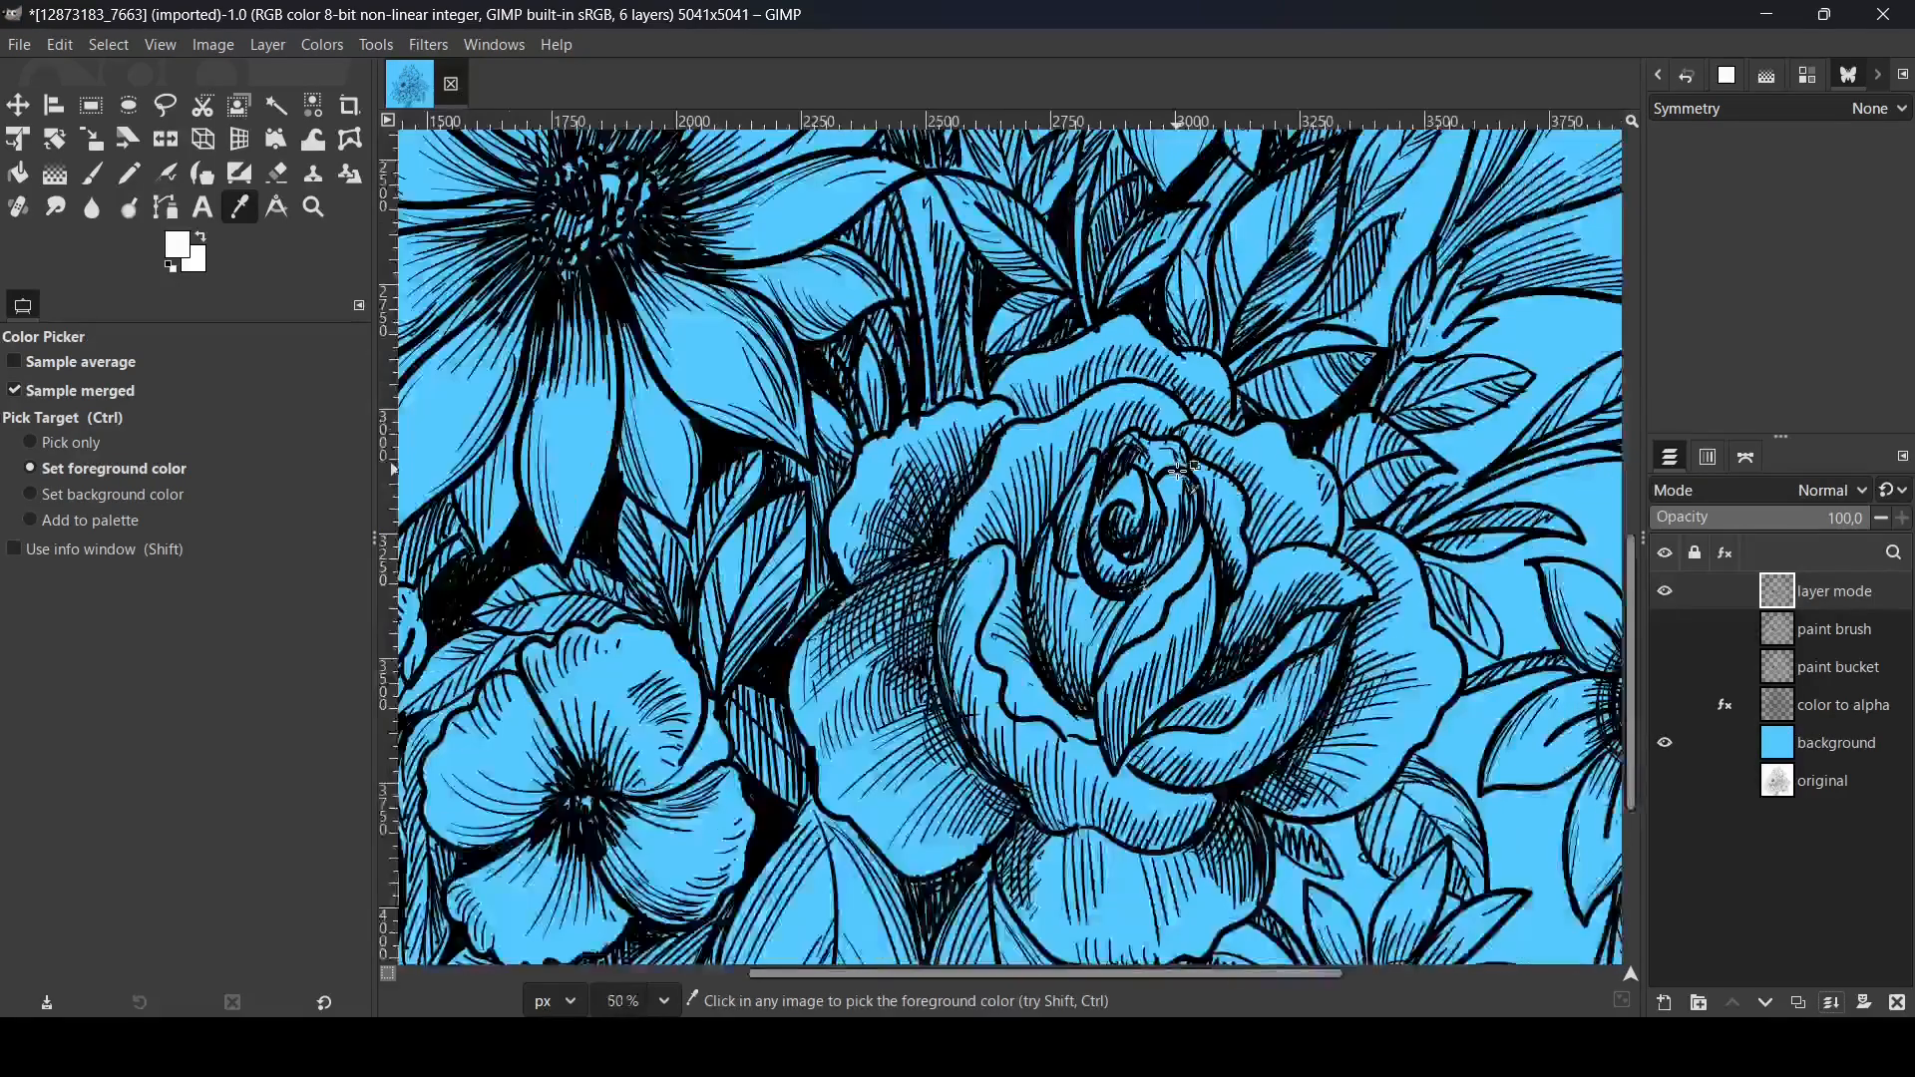
scroll(1180, 471, "up", 2)
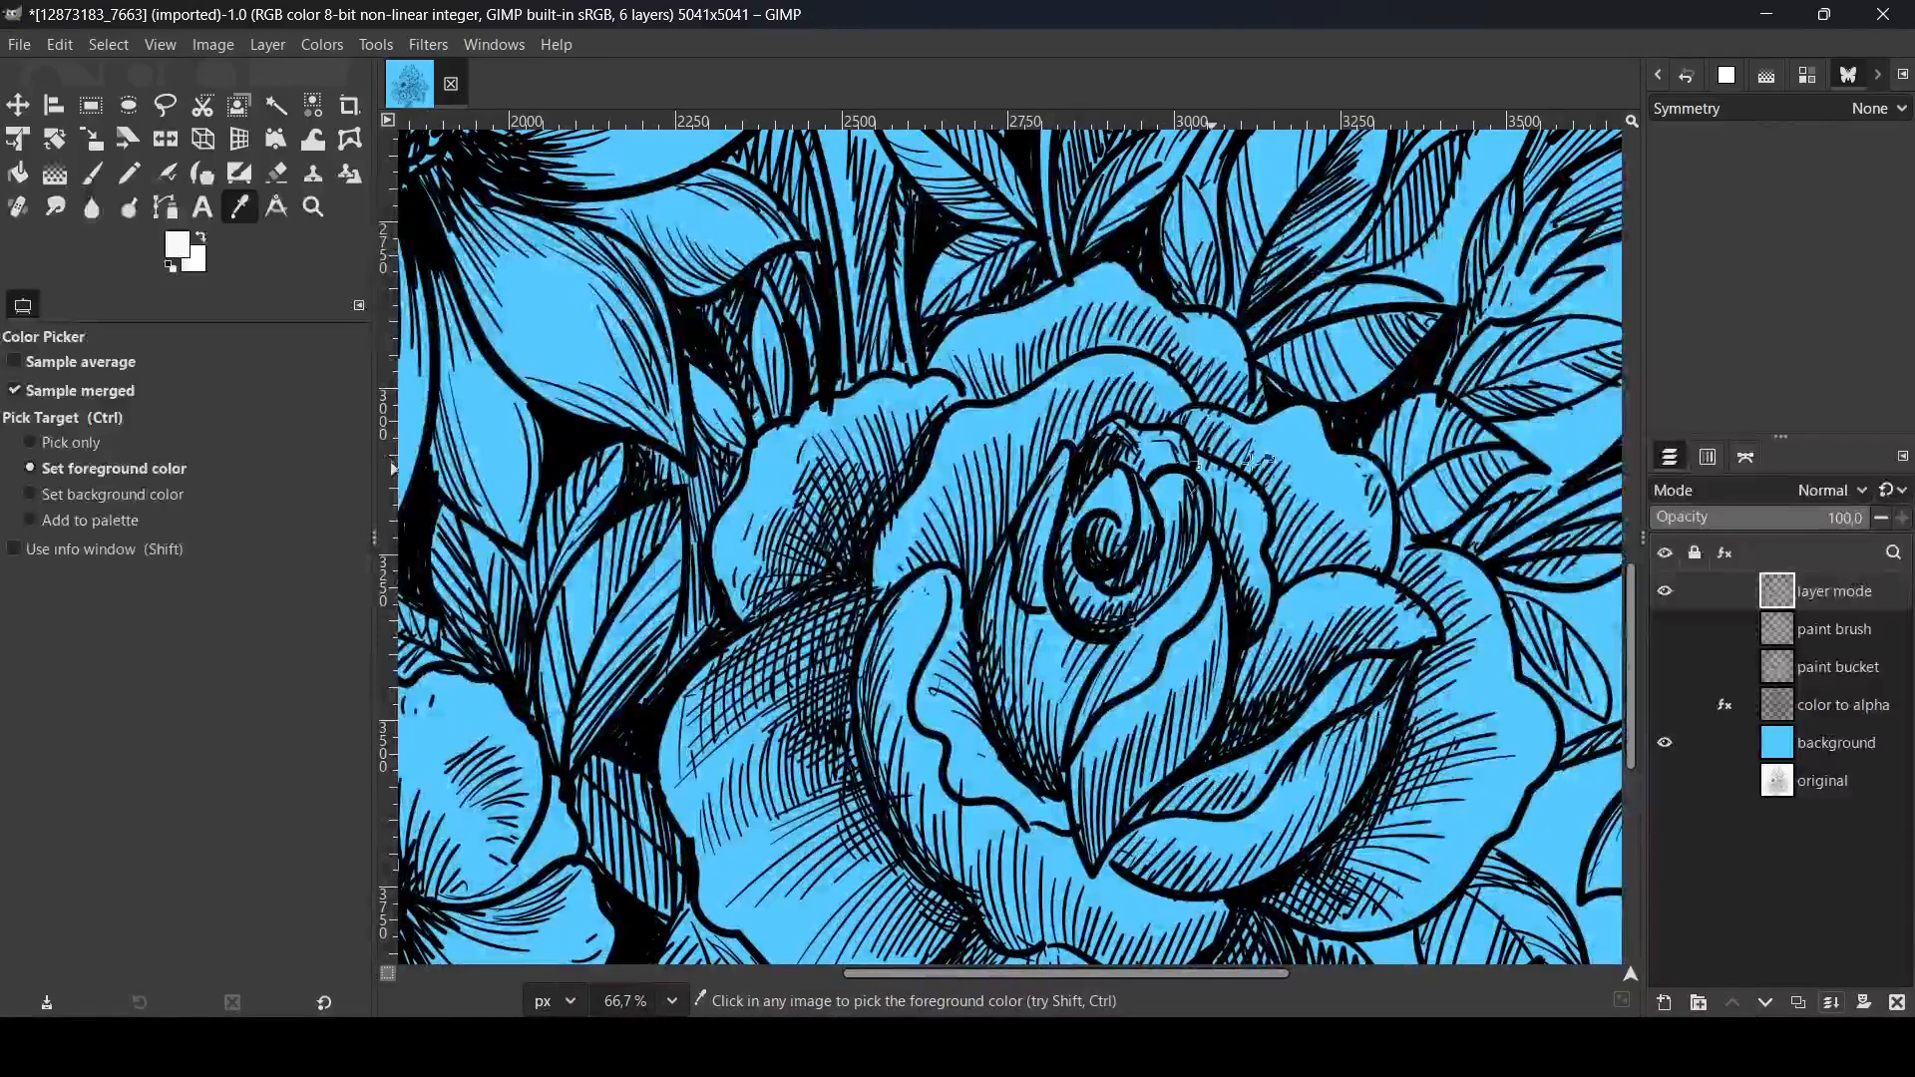
left_click(1666, 592)
left_click(1665, 626)
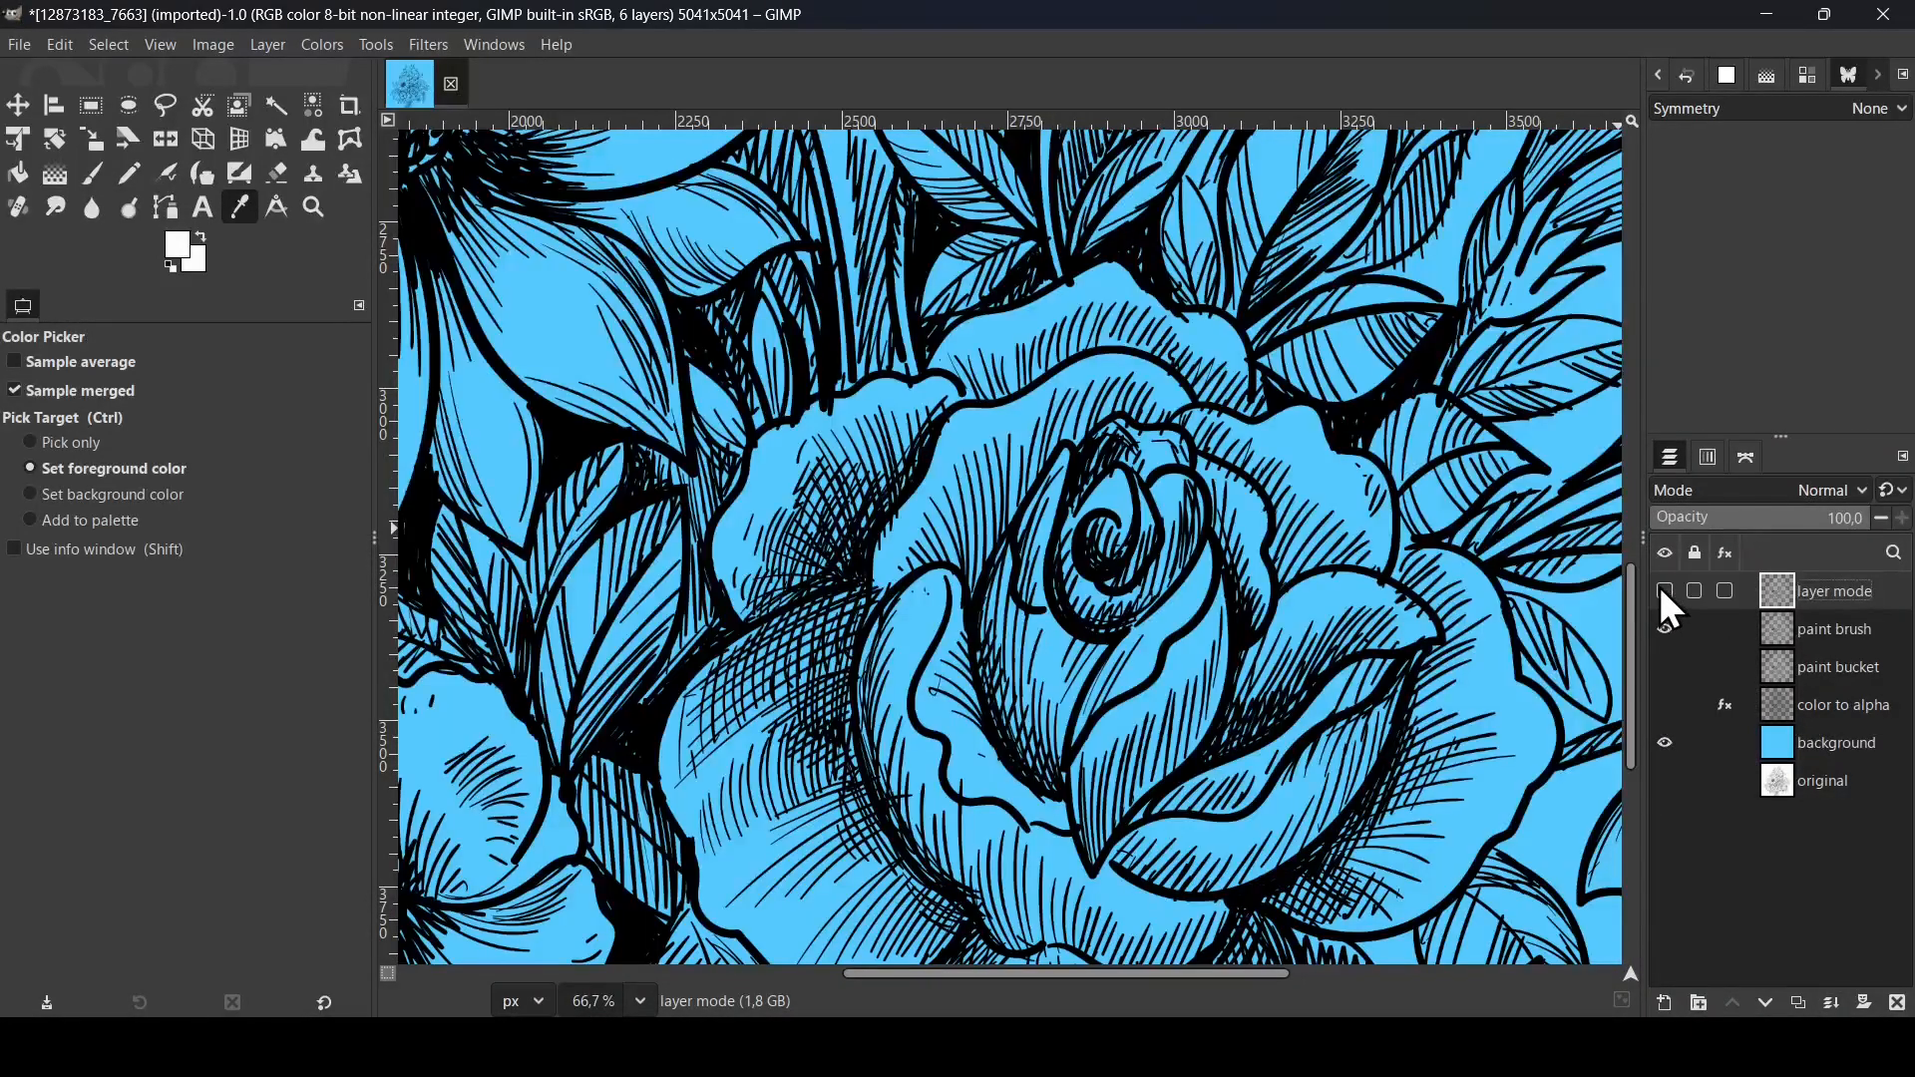
left_click(1664, 628)
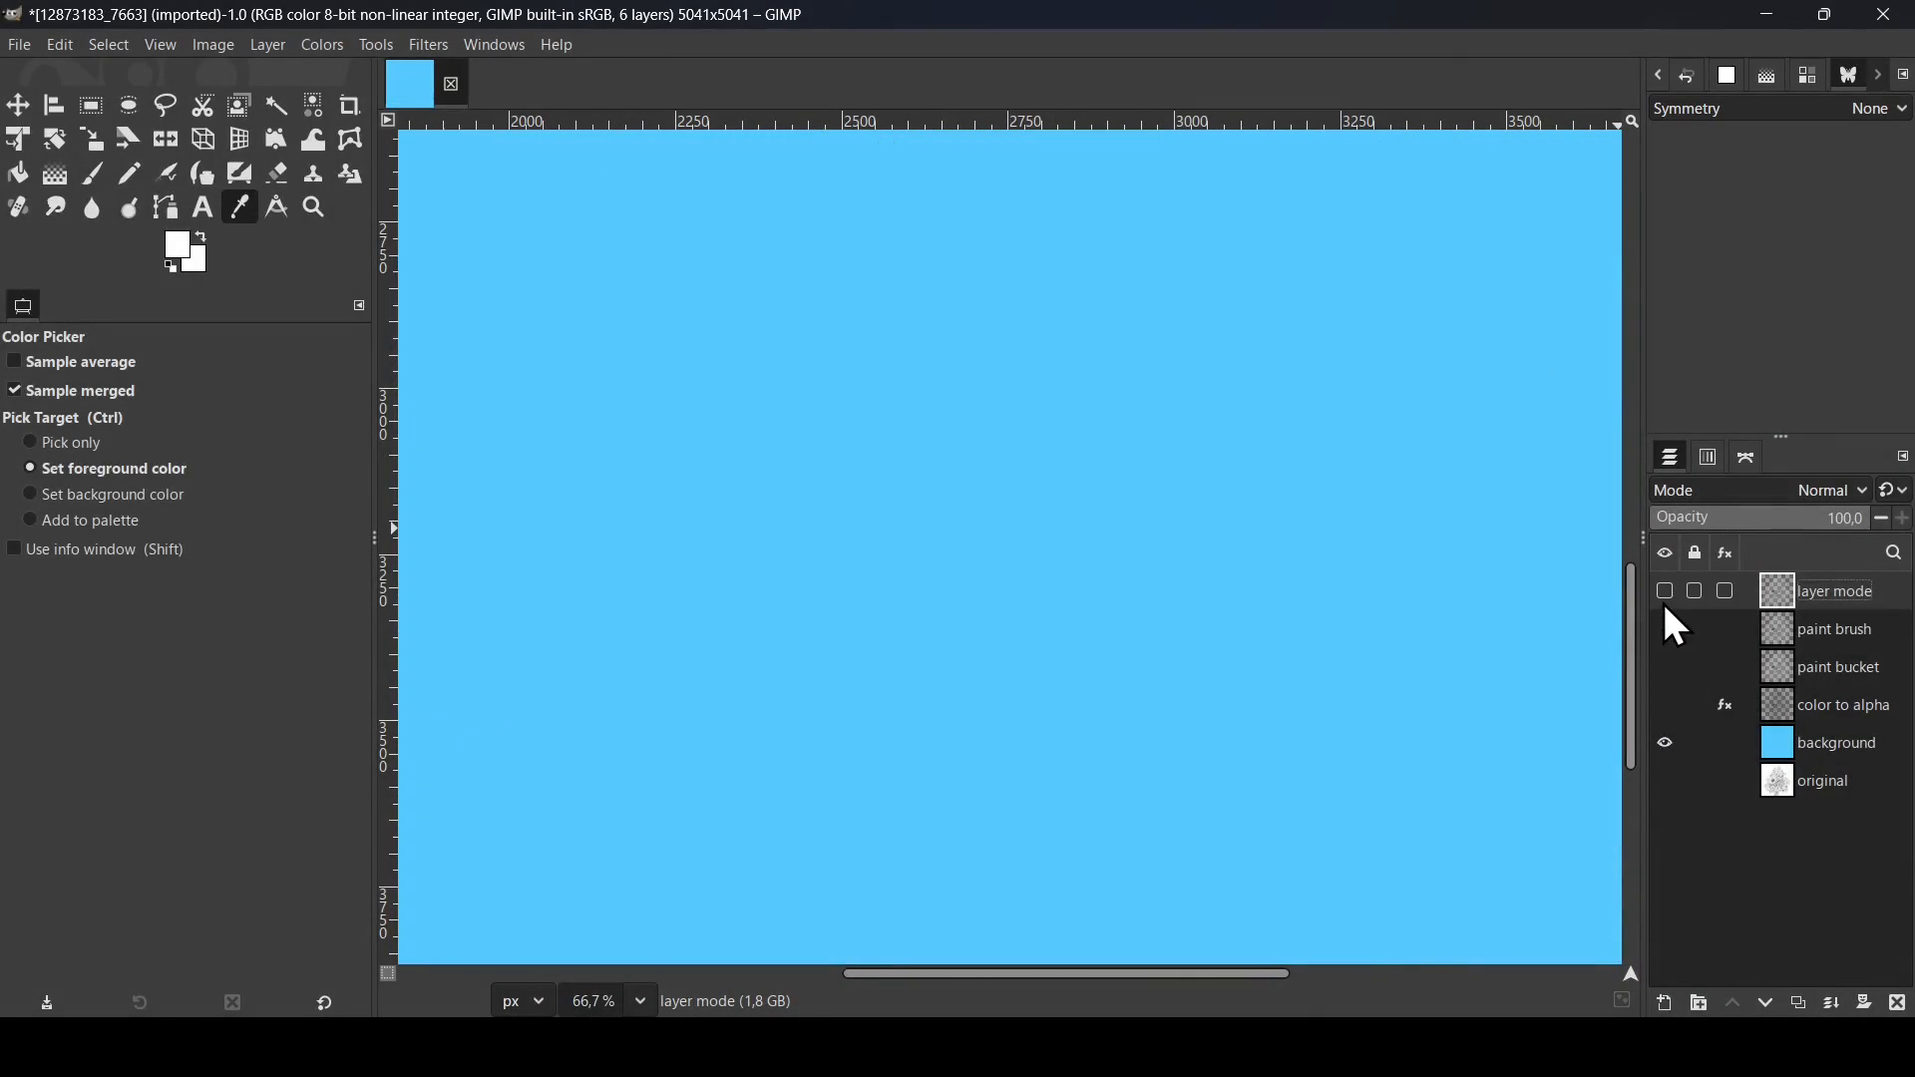
left_click(1674, 592)
key("shift+ctrl+j")
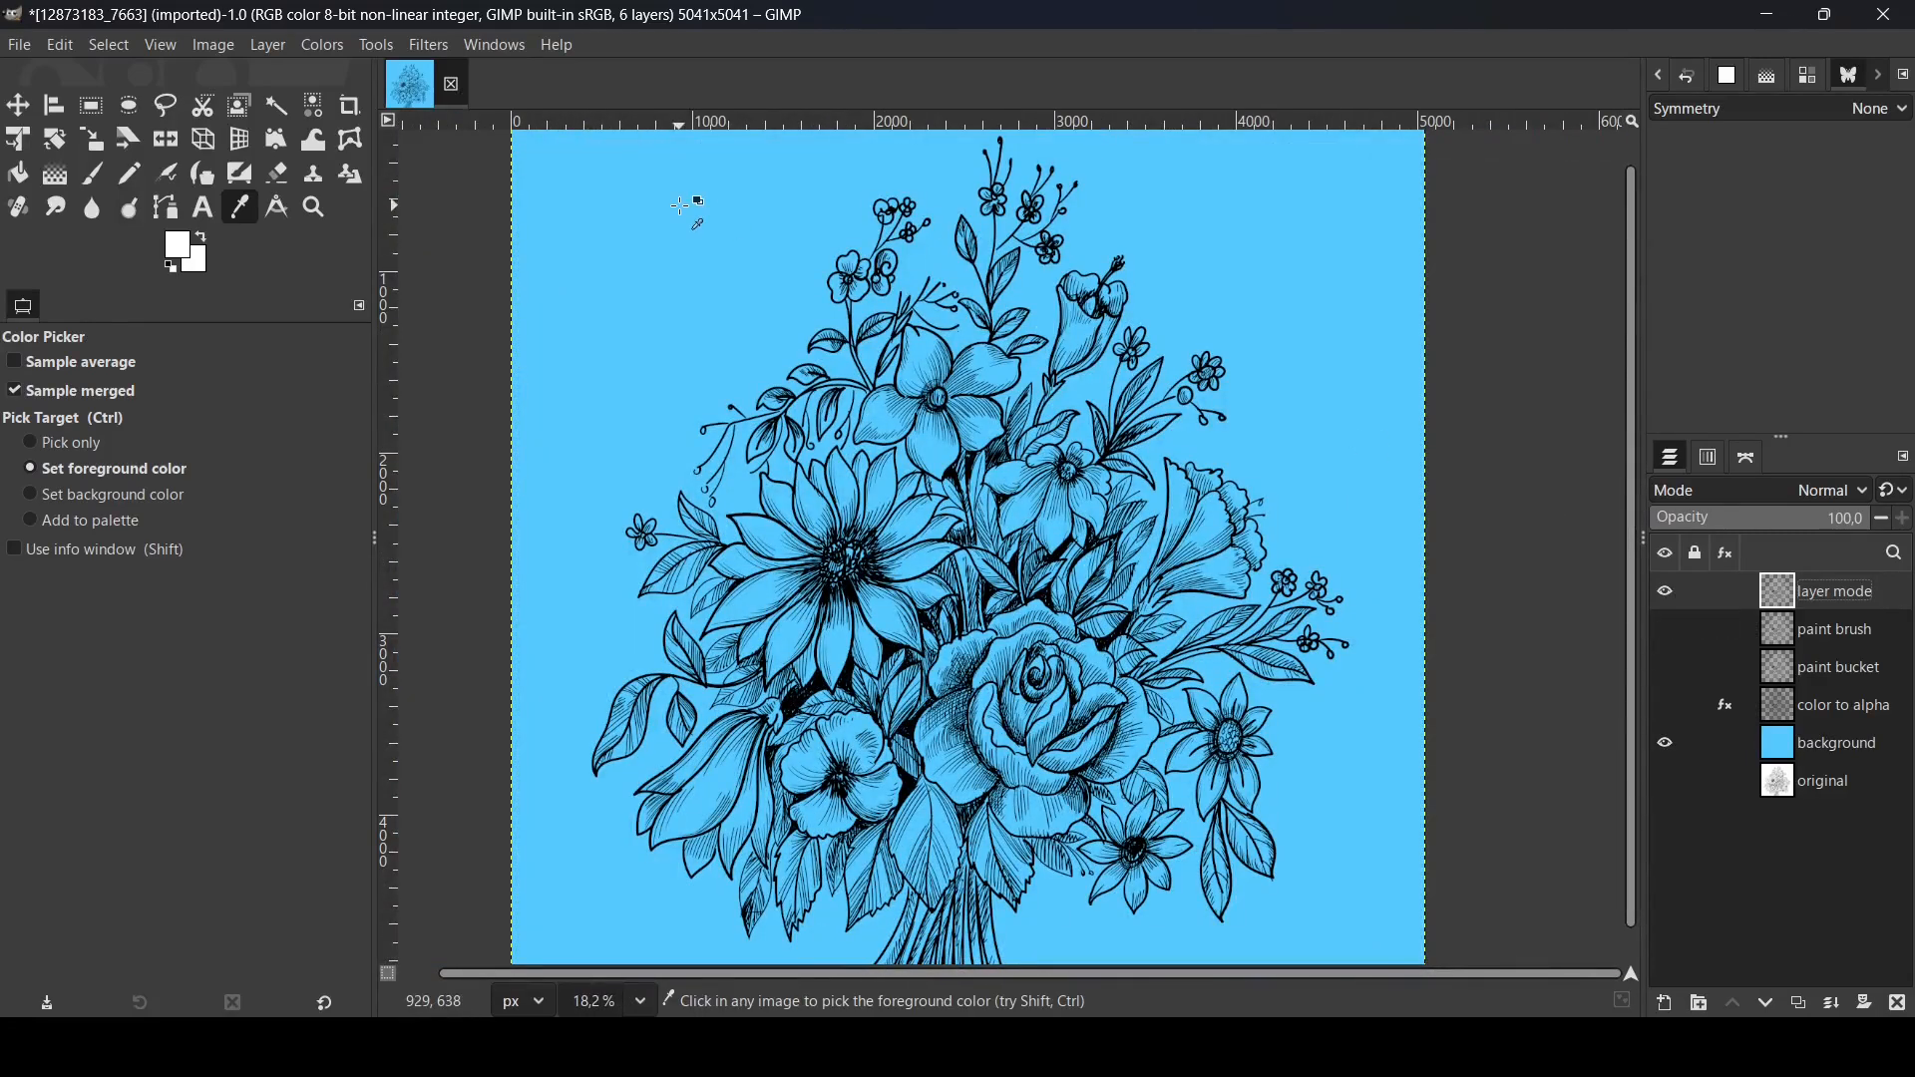
Reset the Bucket Fill and Paintbrush modes to Normal, and activate the Move tool
left_click(20, 172)
left_click(134, 363)
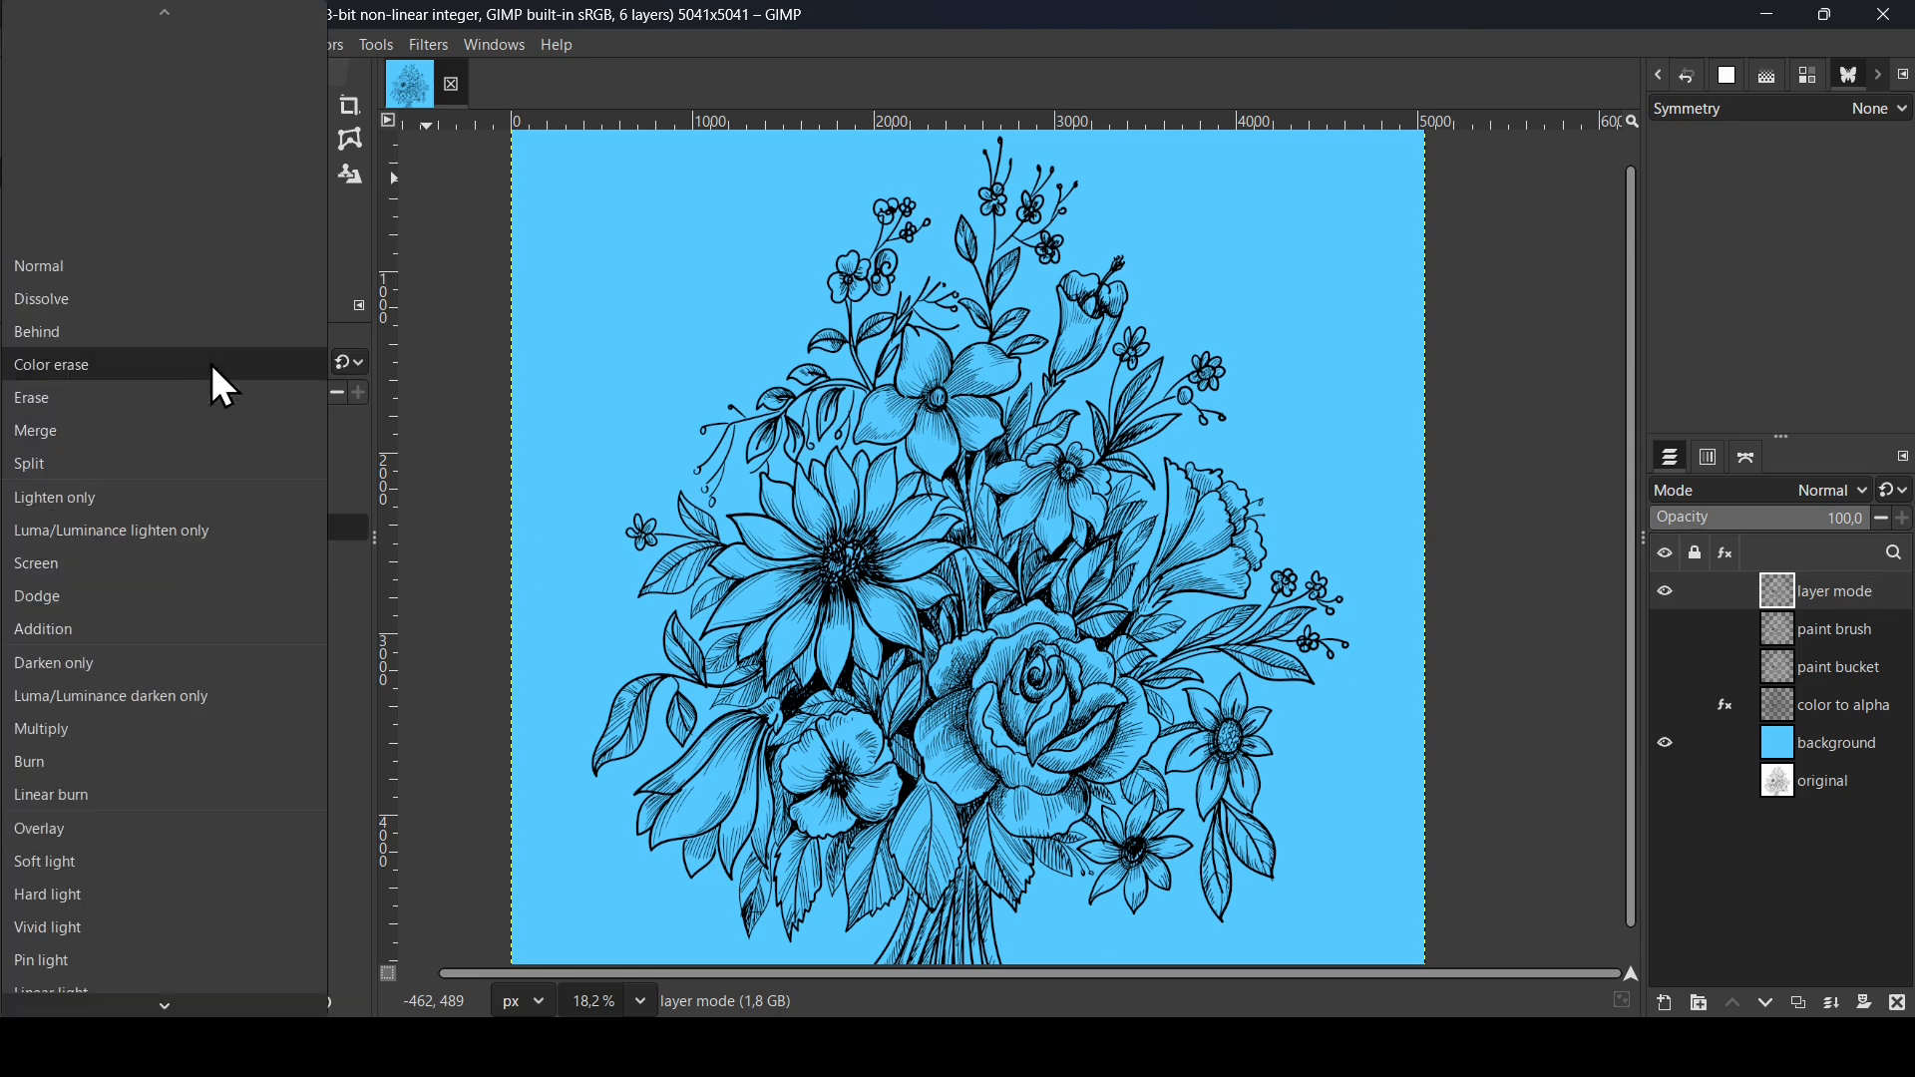
left_click(165, 278)
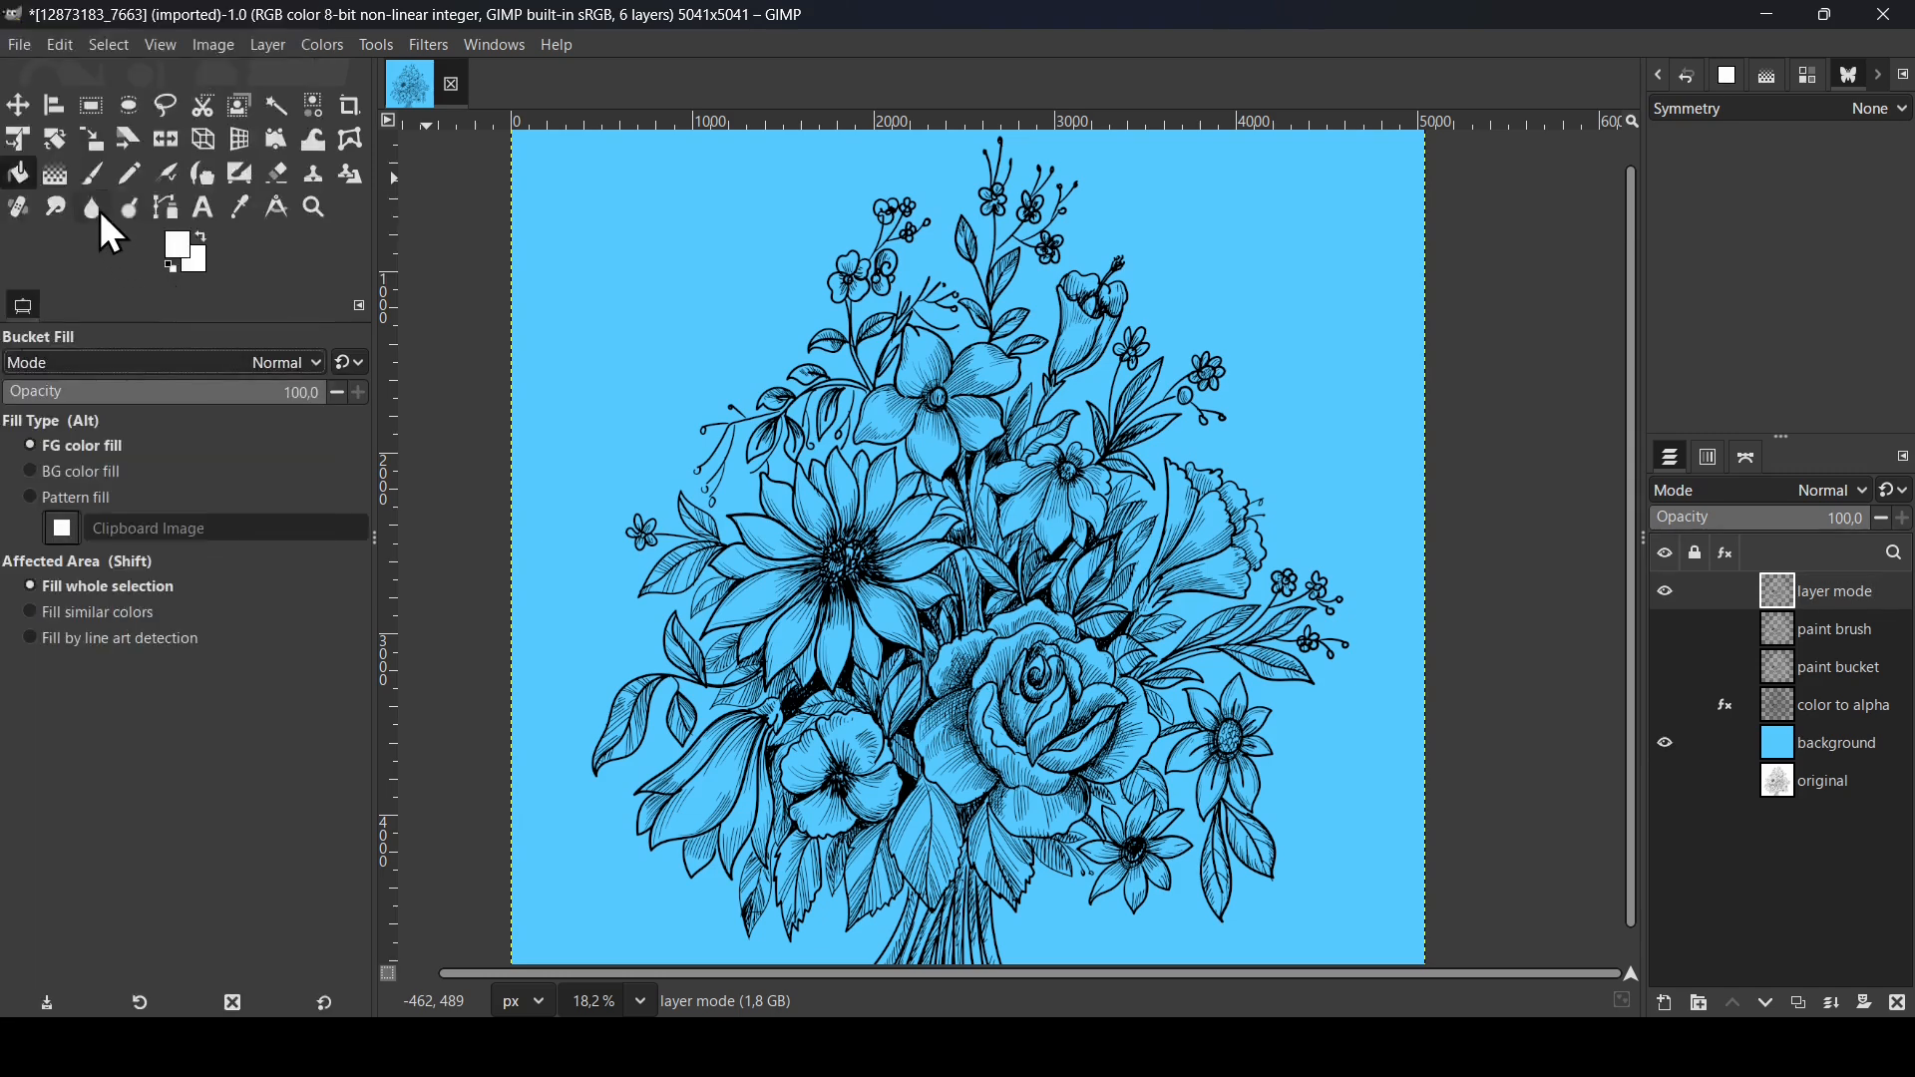
left_click(95, 175)
left_click(203, 354)
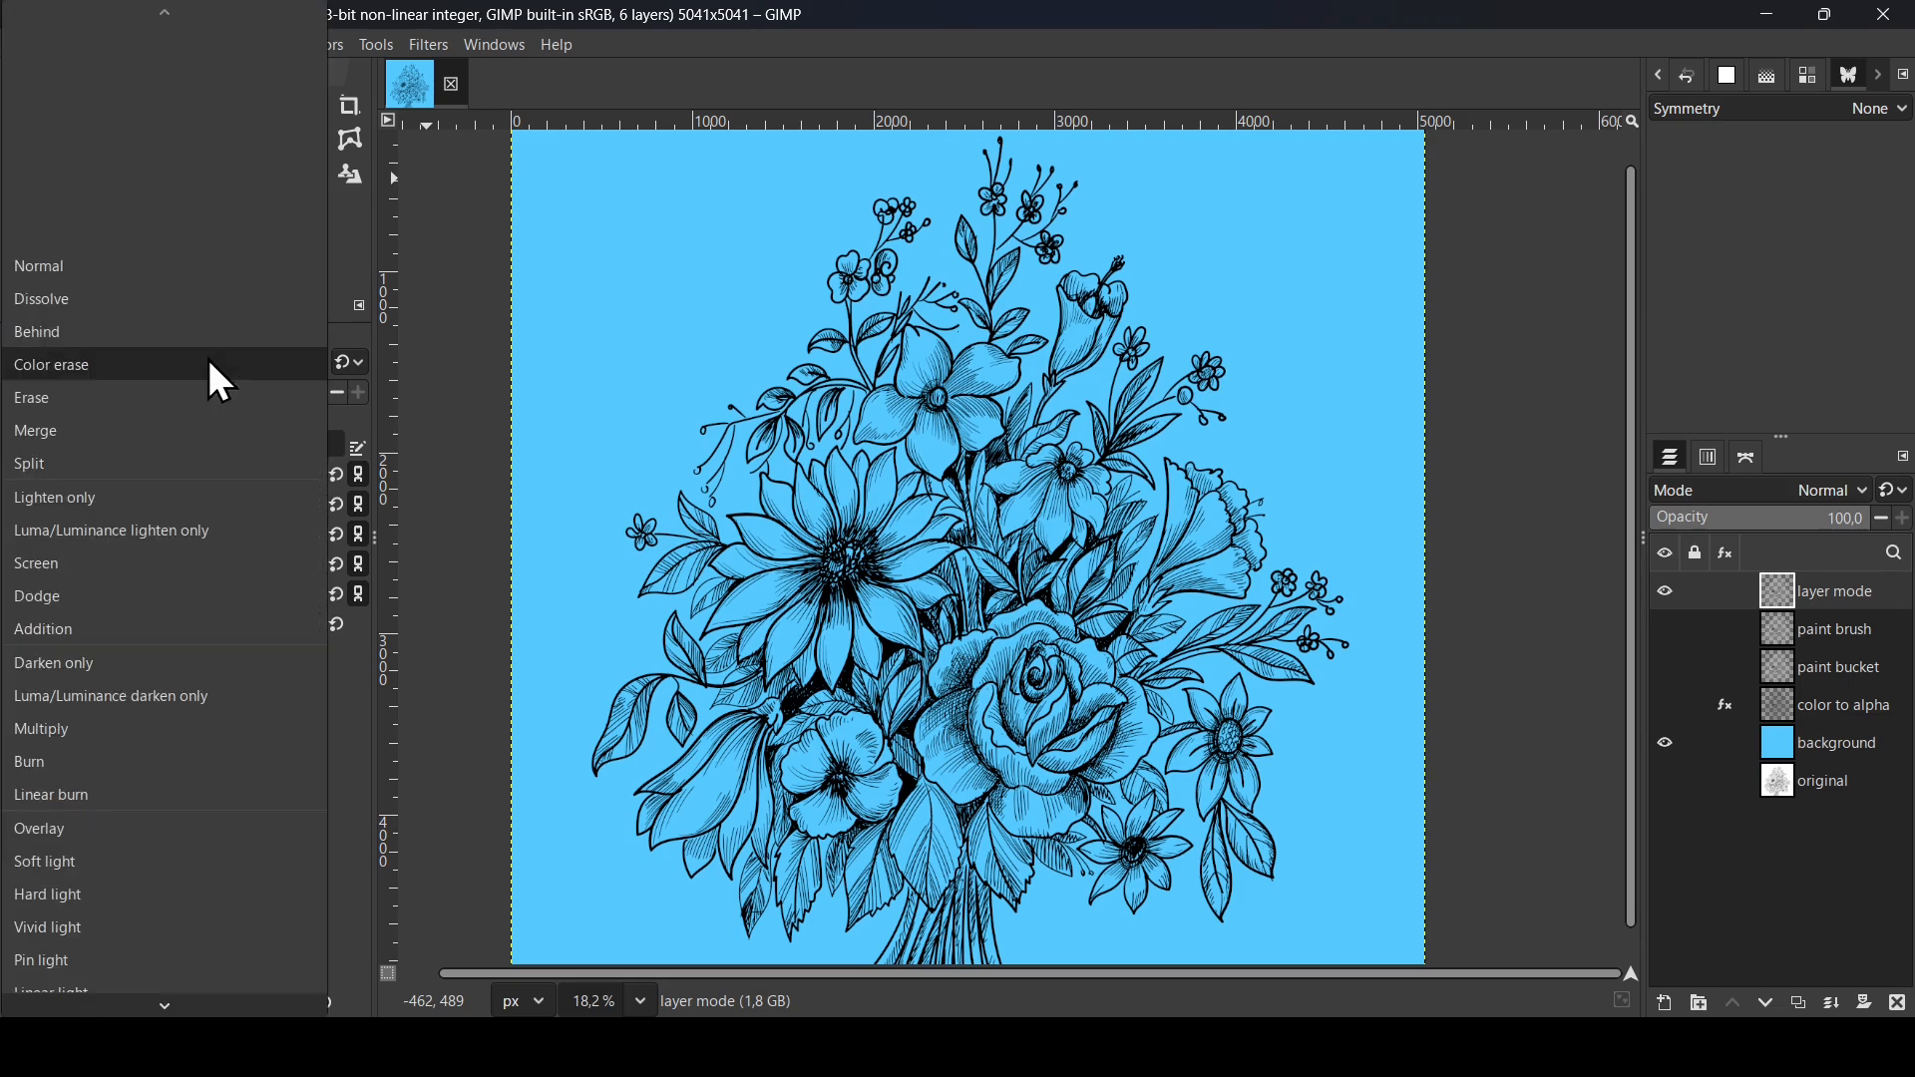
left_click(180, 273)
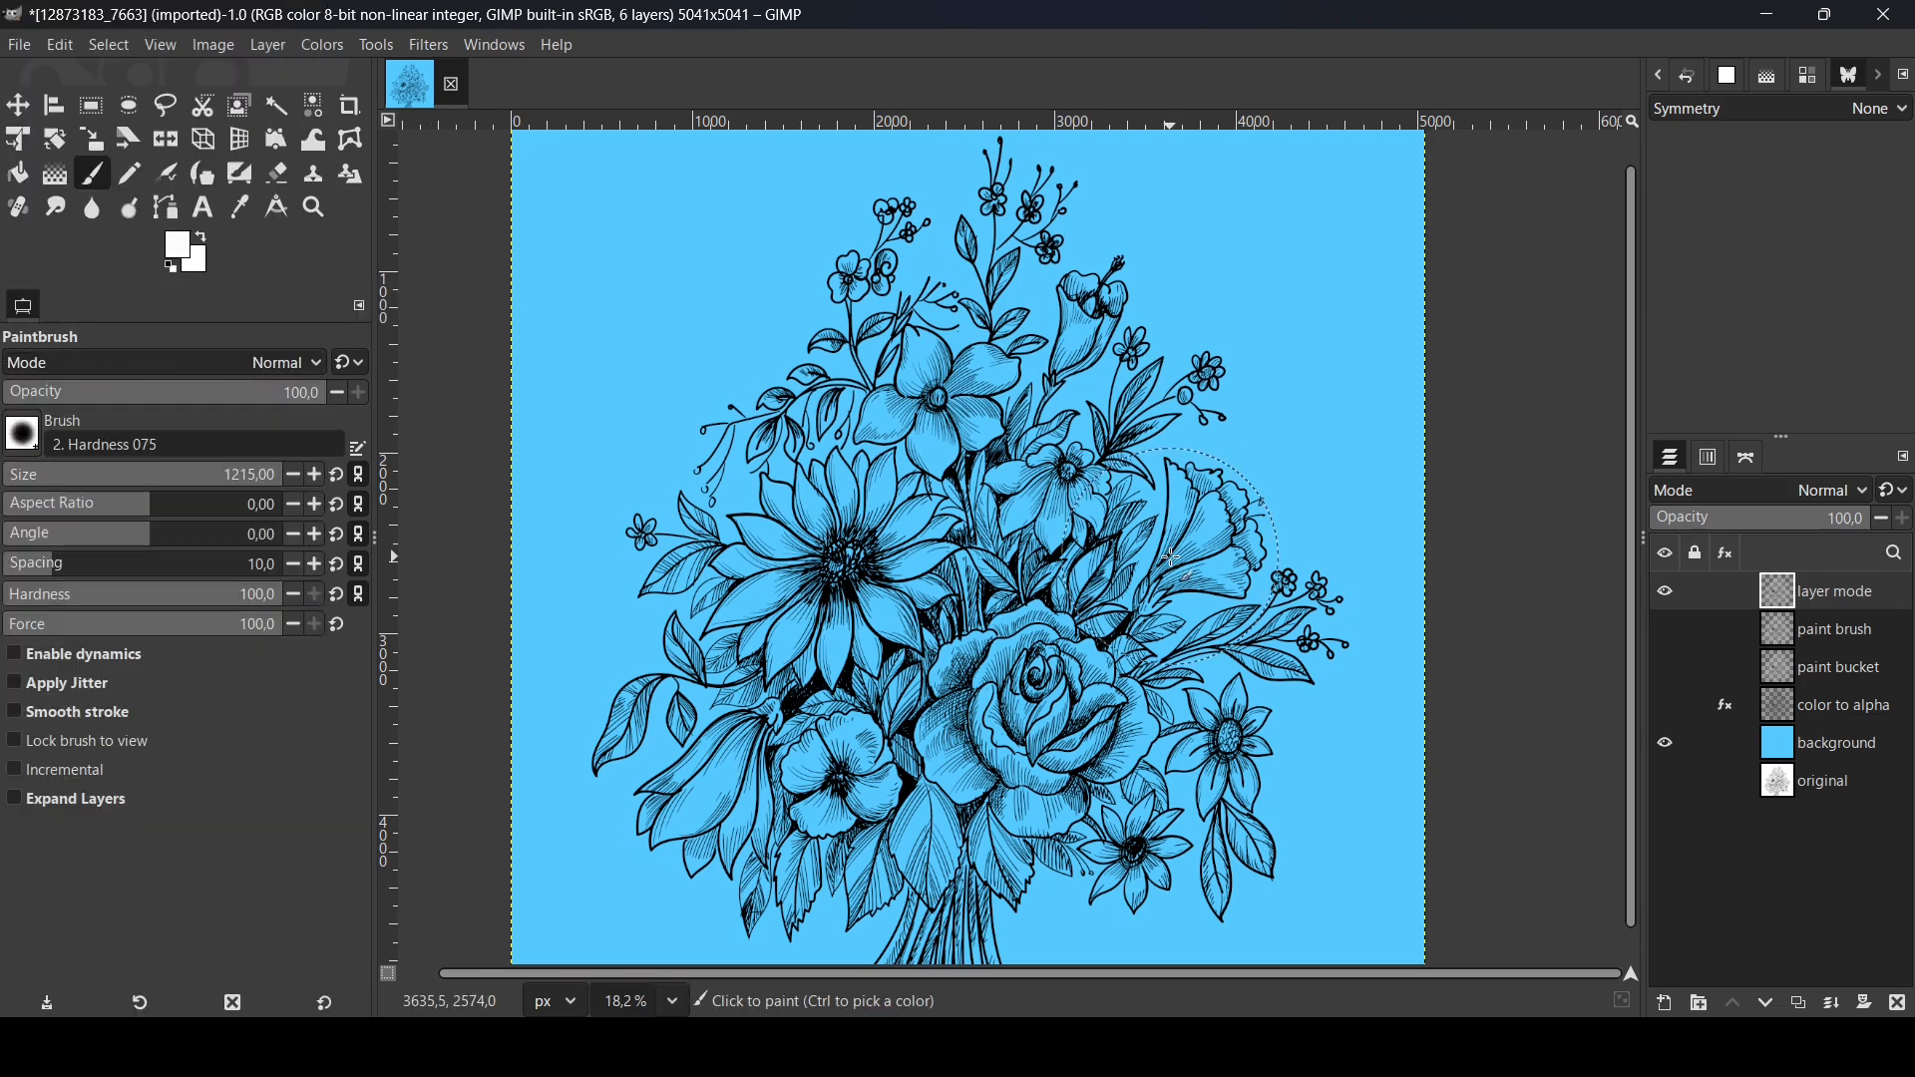
left_click(18, 106)
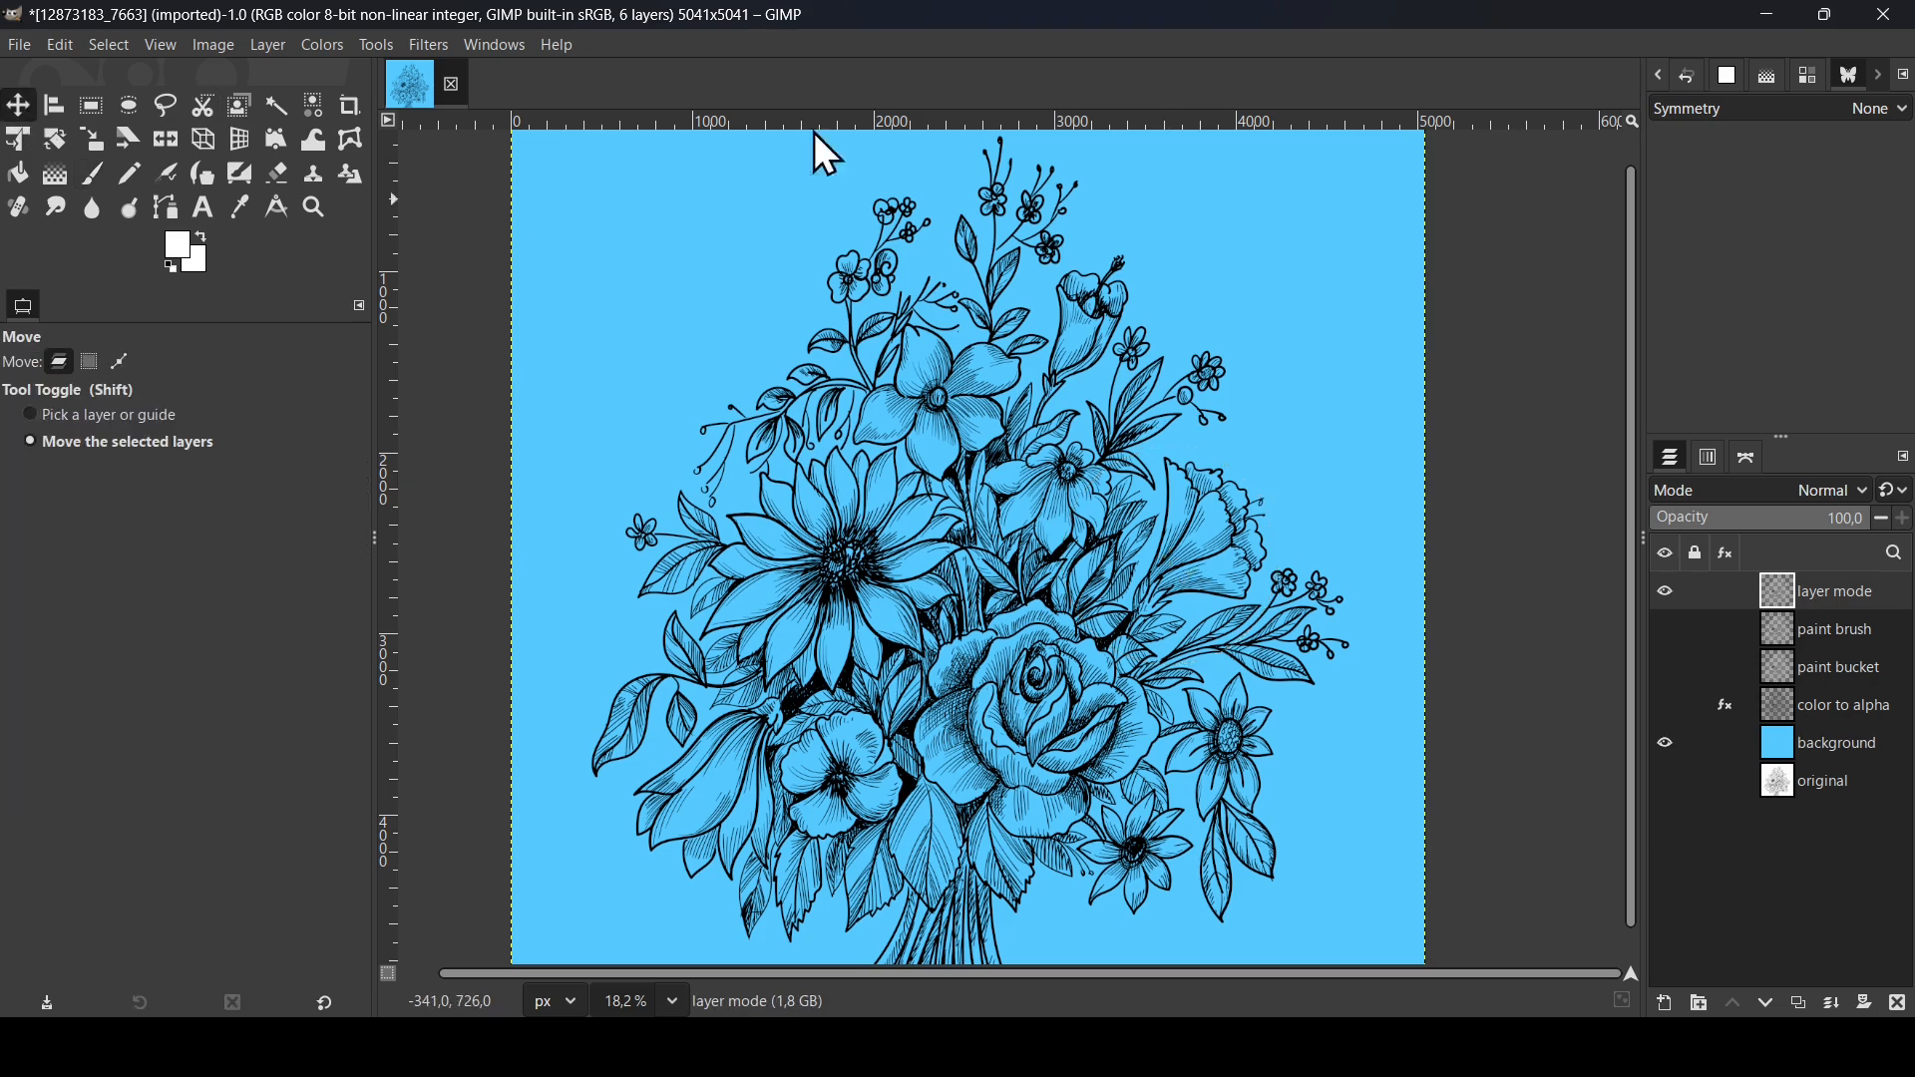